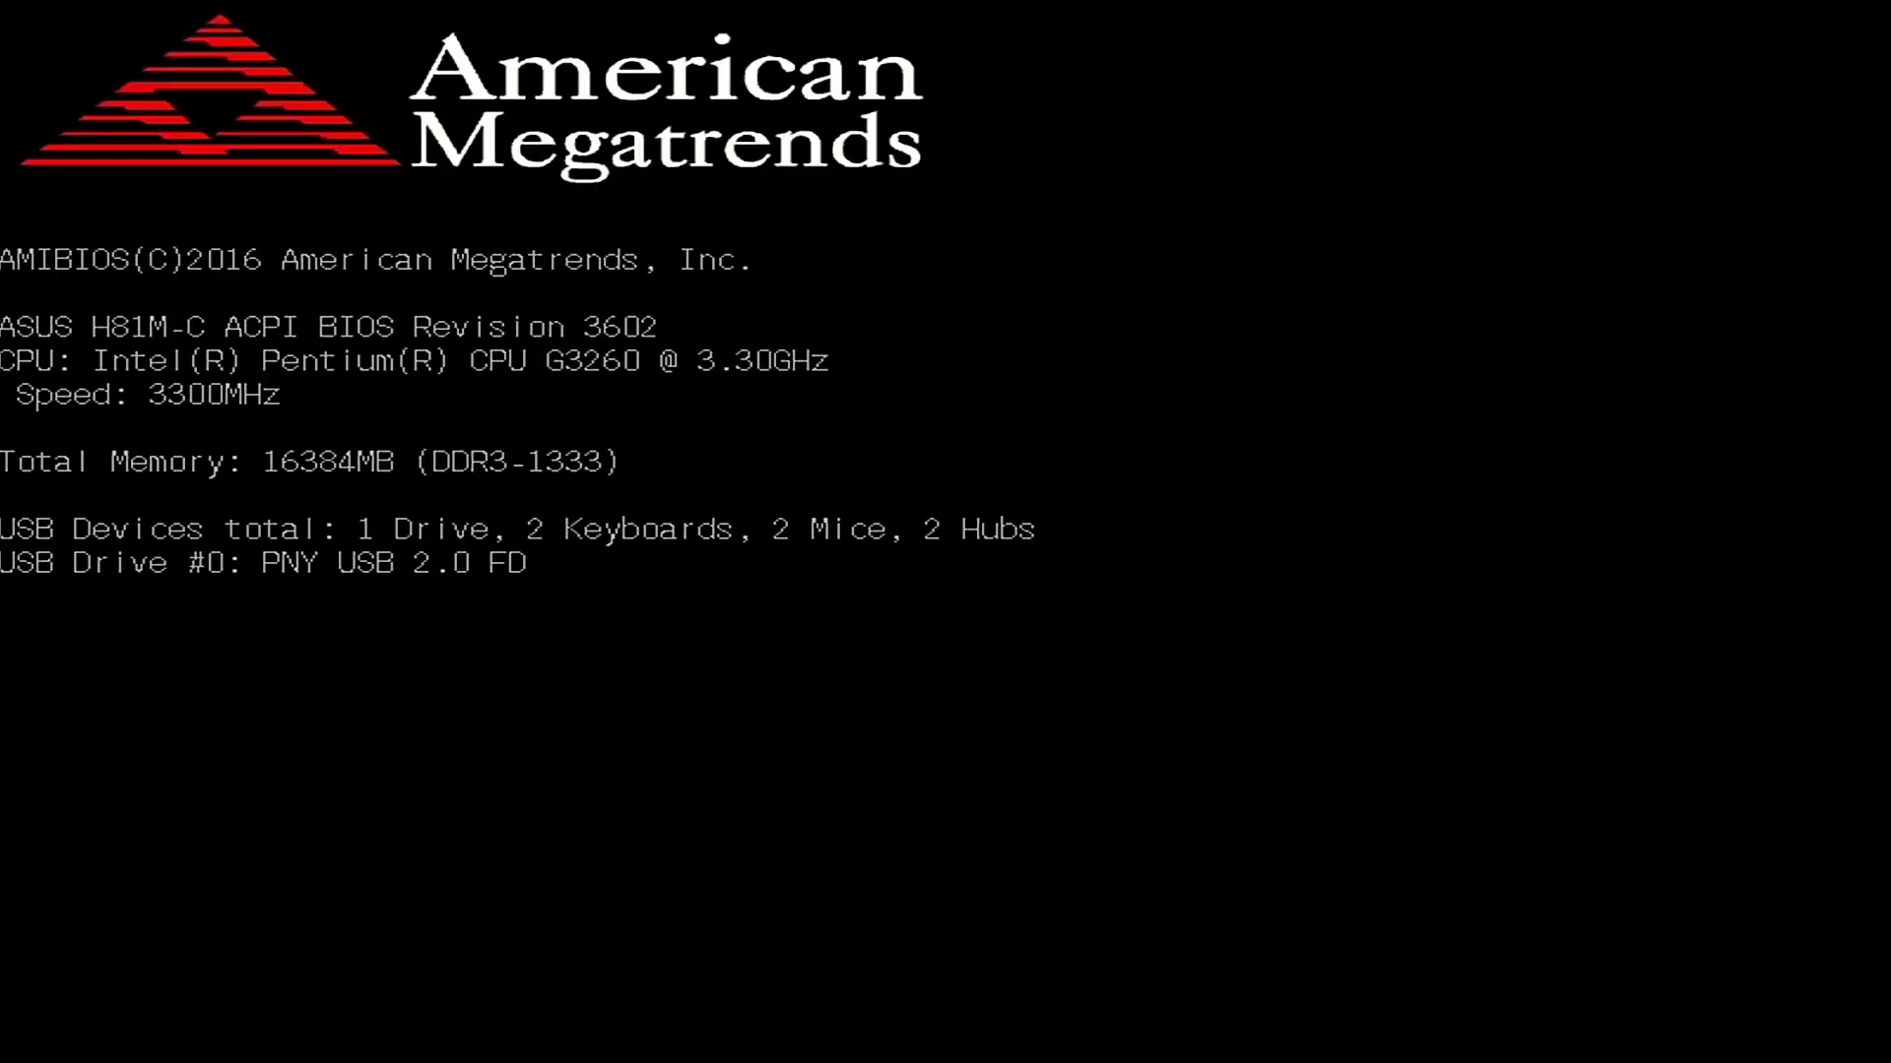
Set Primary Display to iGPU under Advanced > System Agent > Graphics Configuration
key("Right")
key("Right")
key("Right")
key("Right")
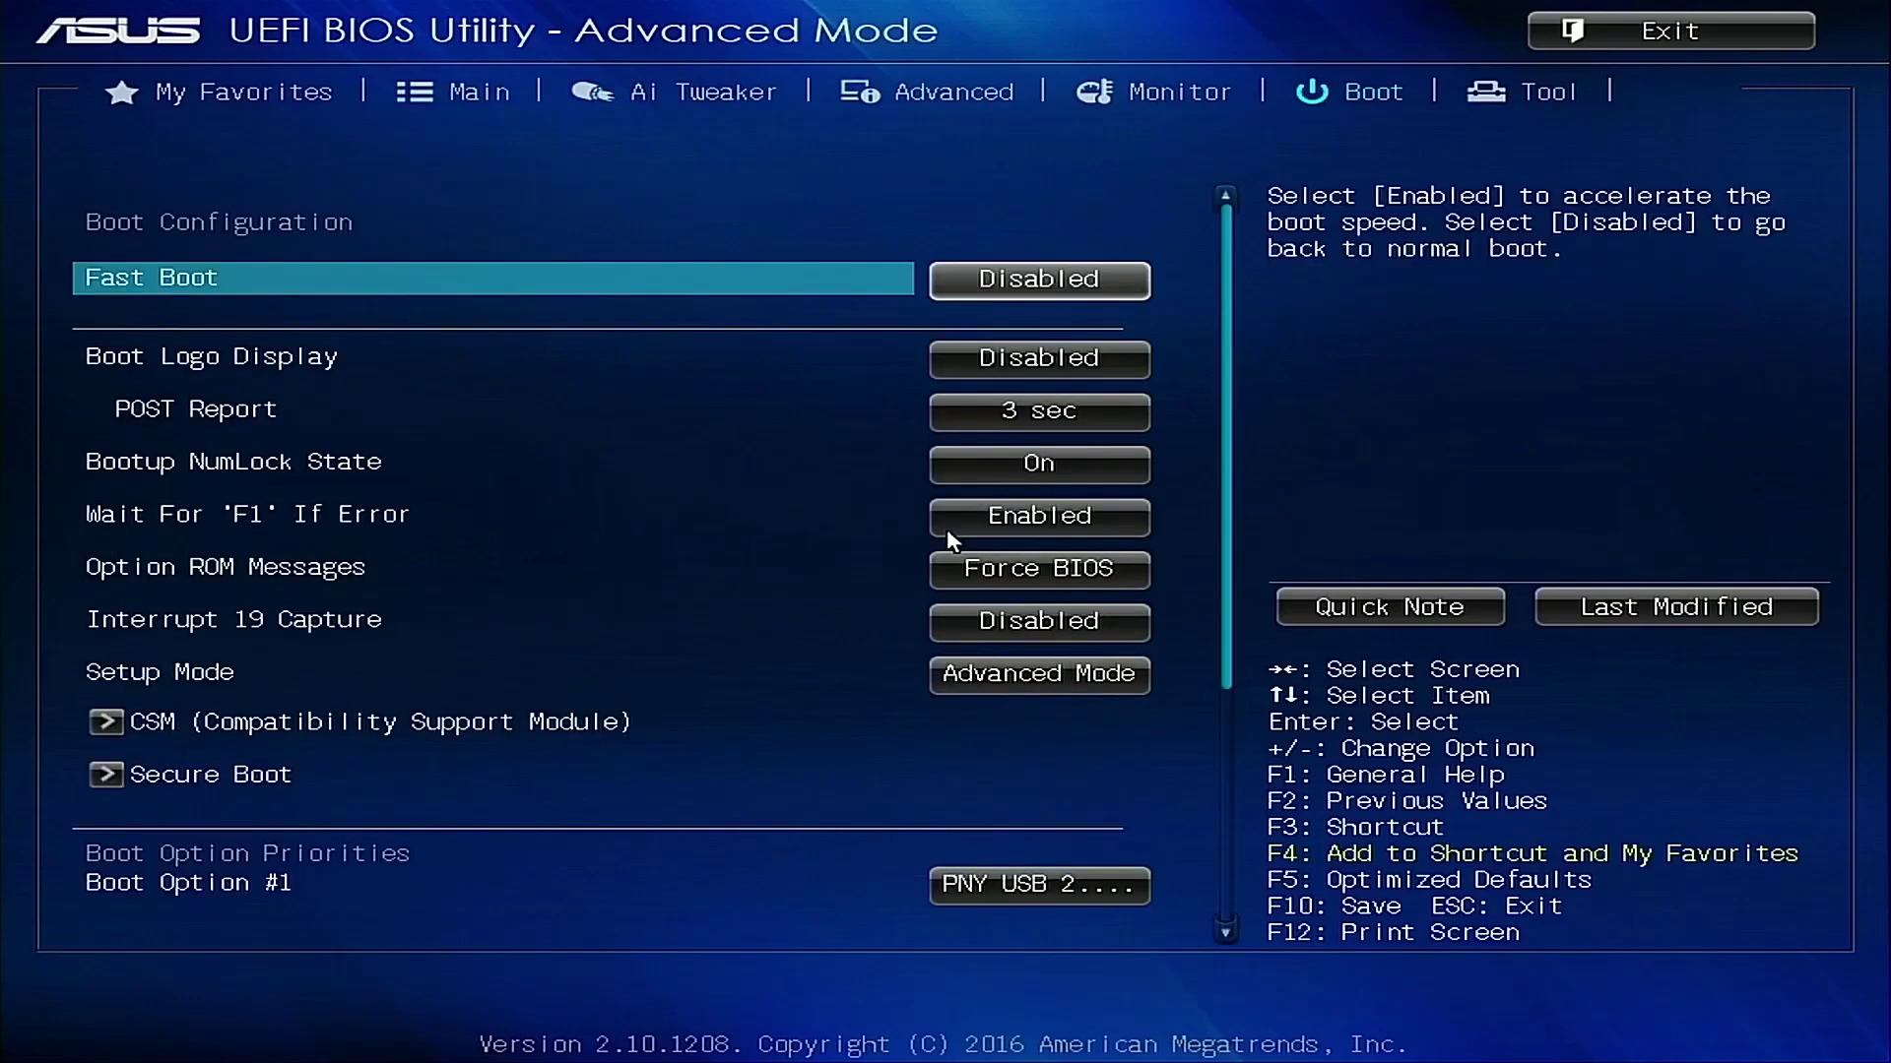
key("Left")
key("Left")
key("Down")
key("Down")
key("Down")
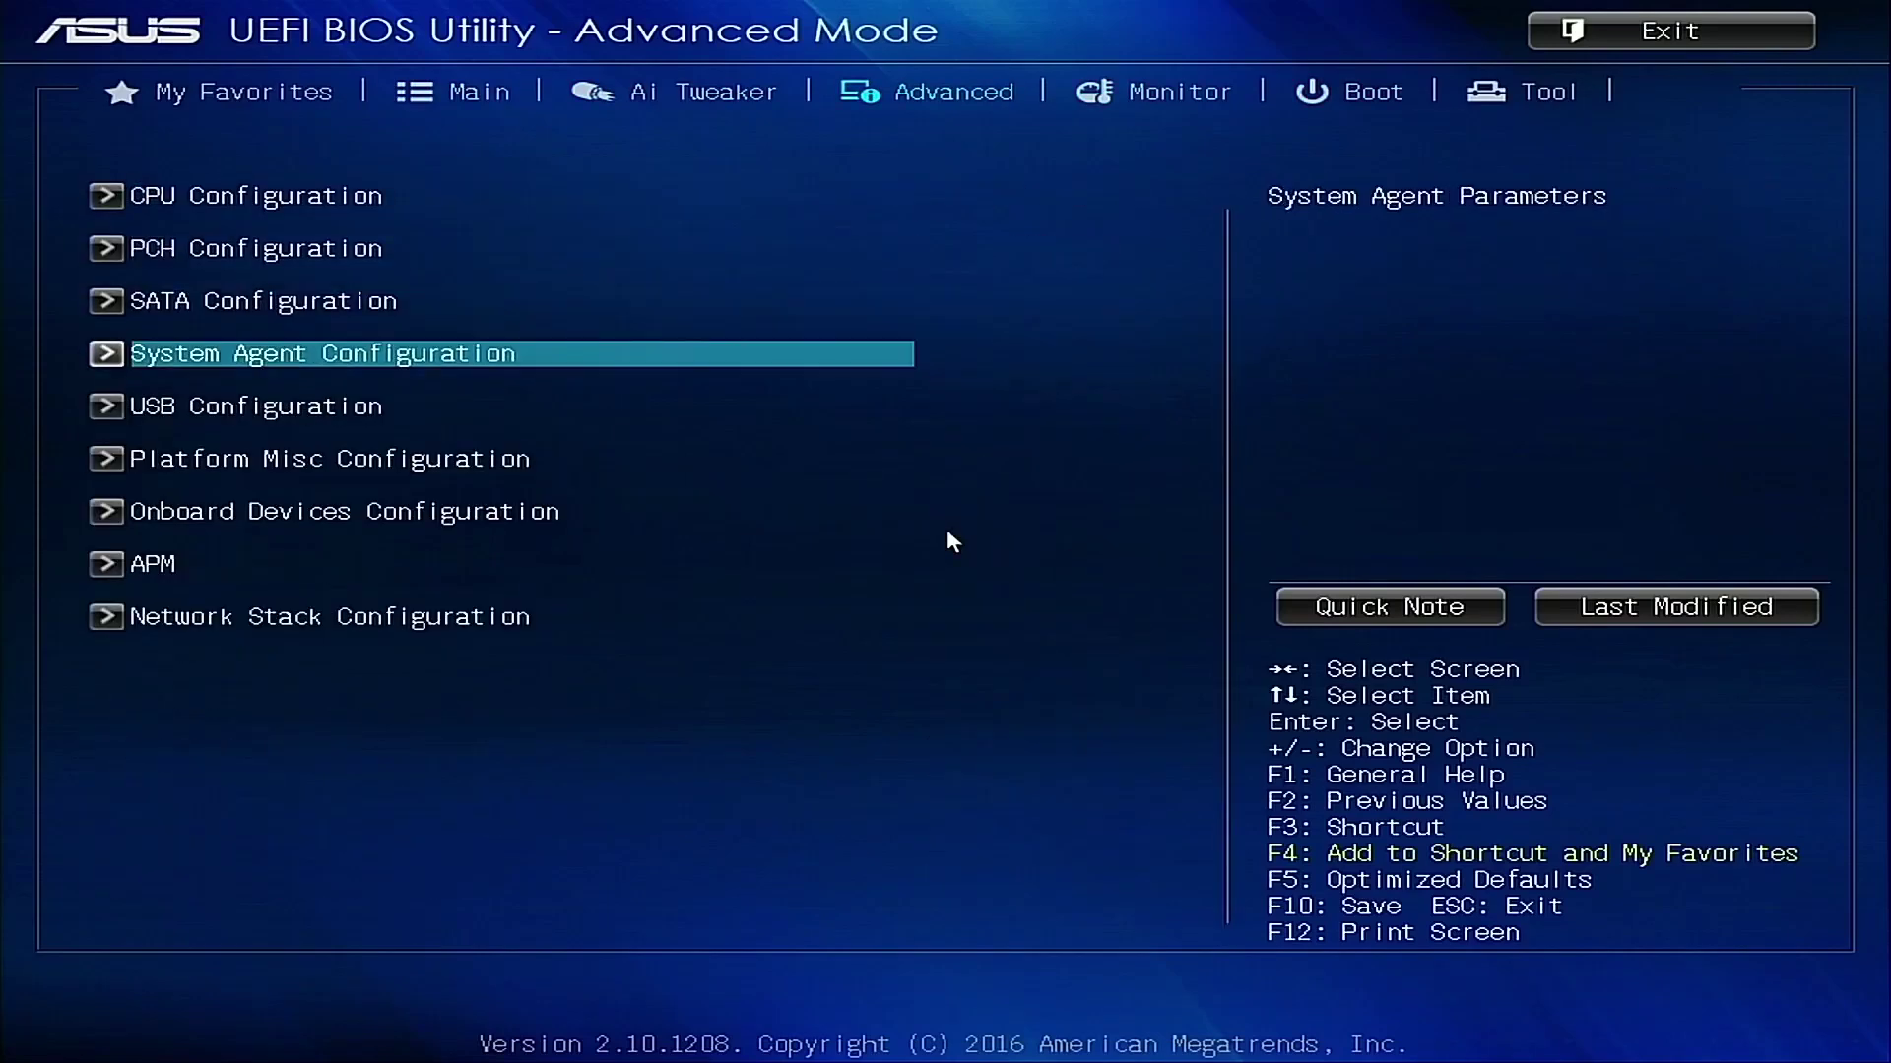
key("Return")
key("Down")
key("Return")
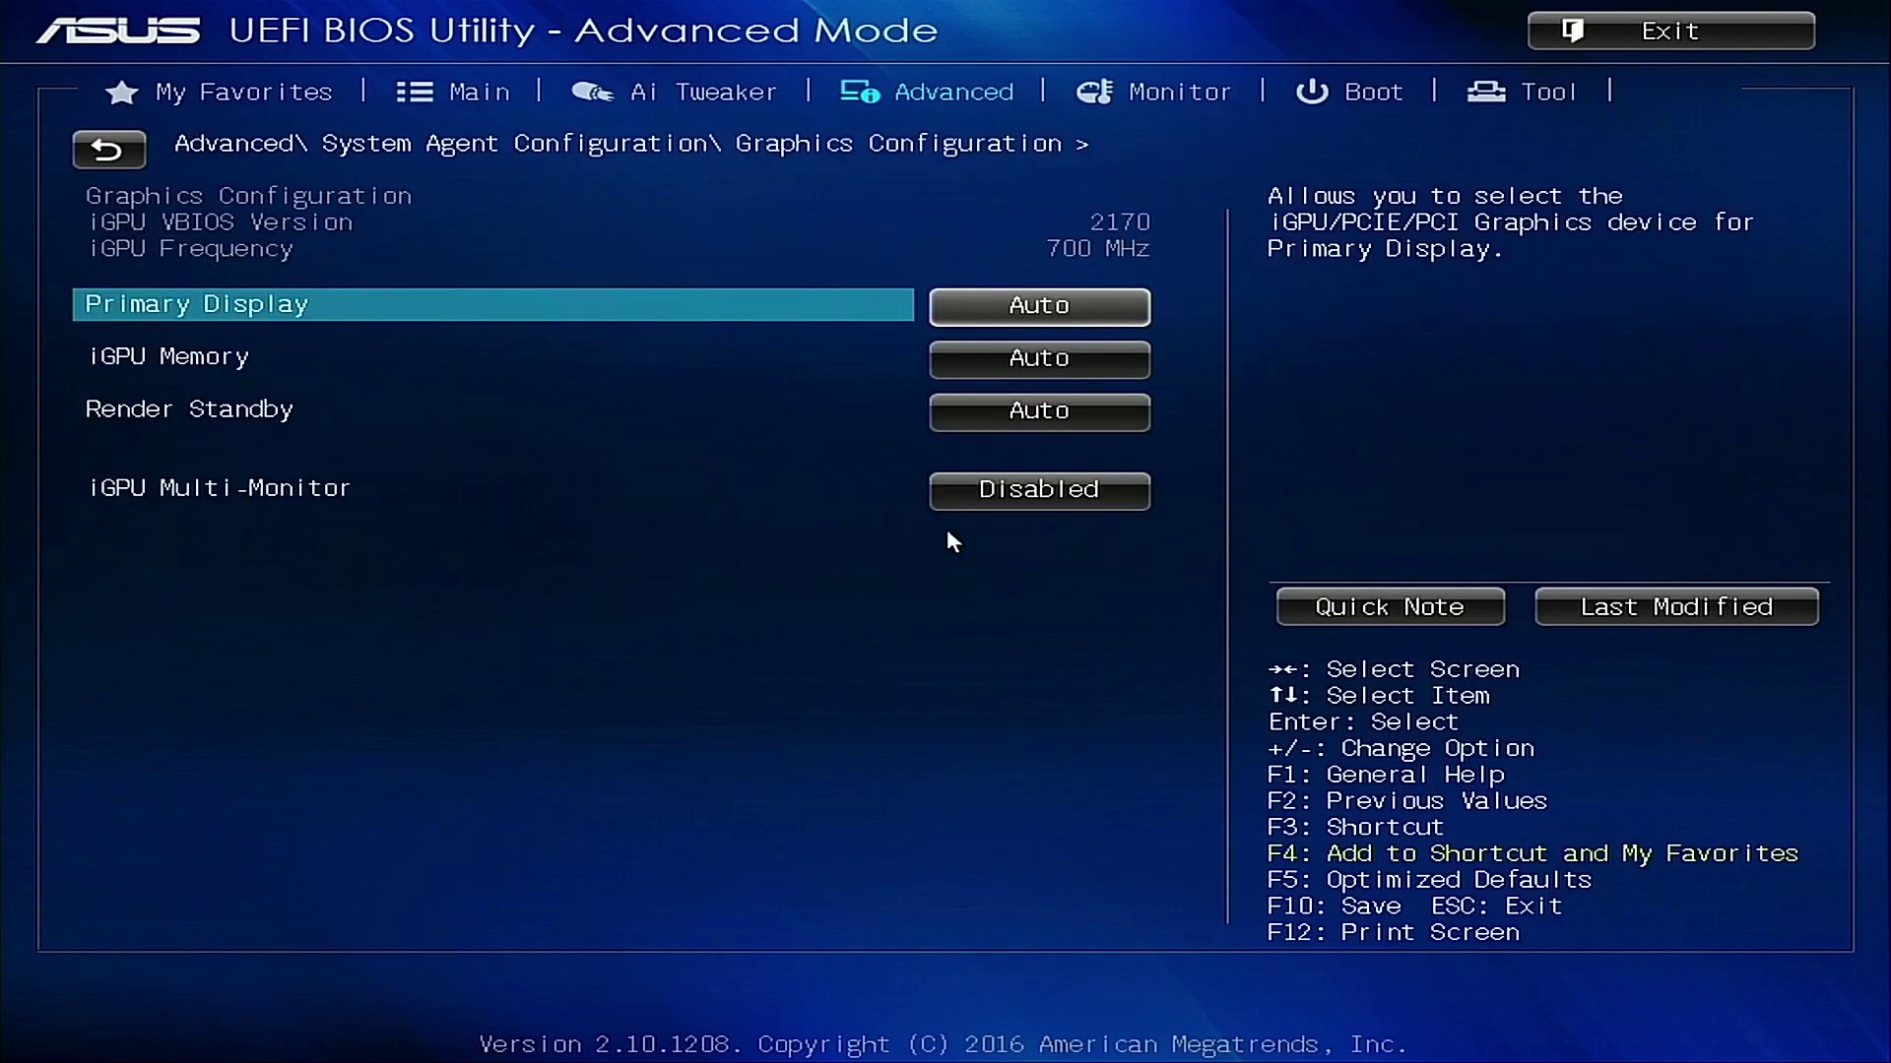
key("Return")
key("Down")
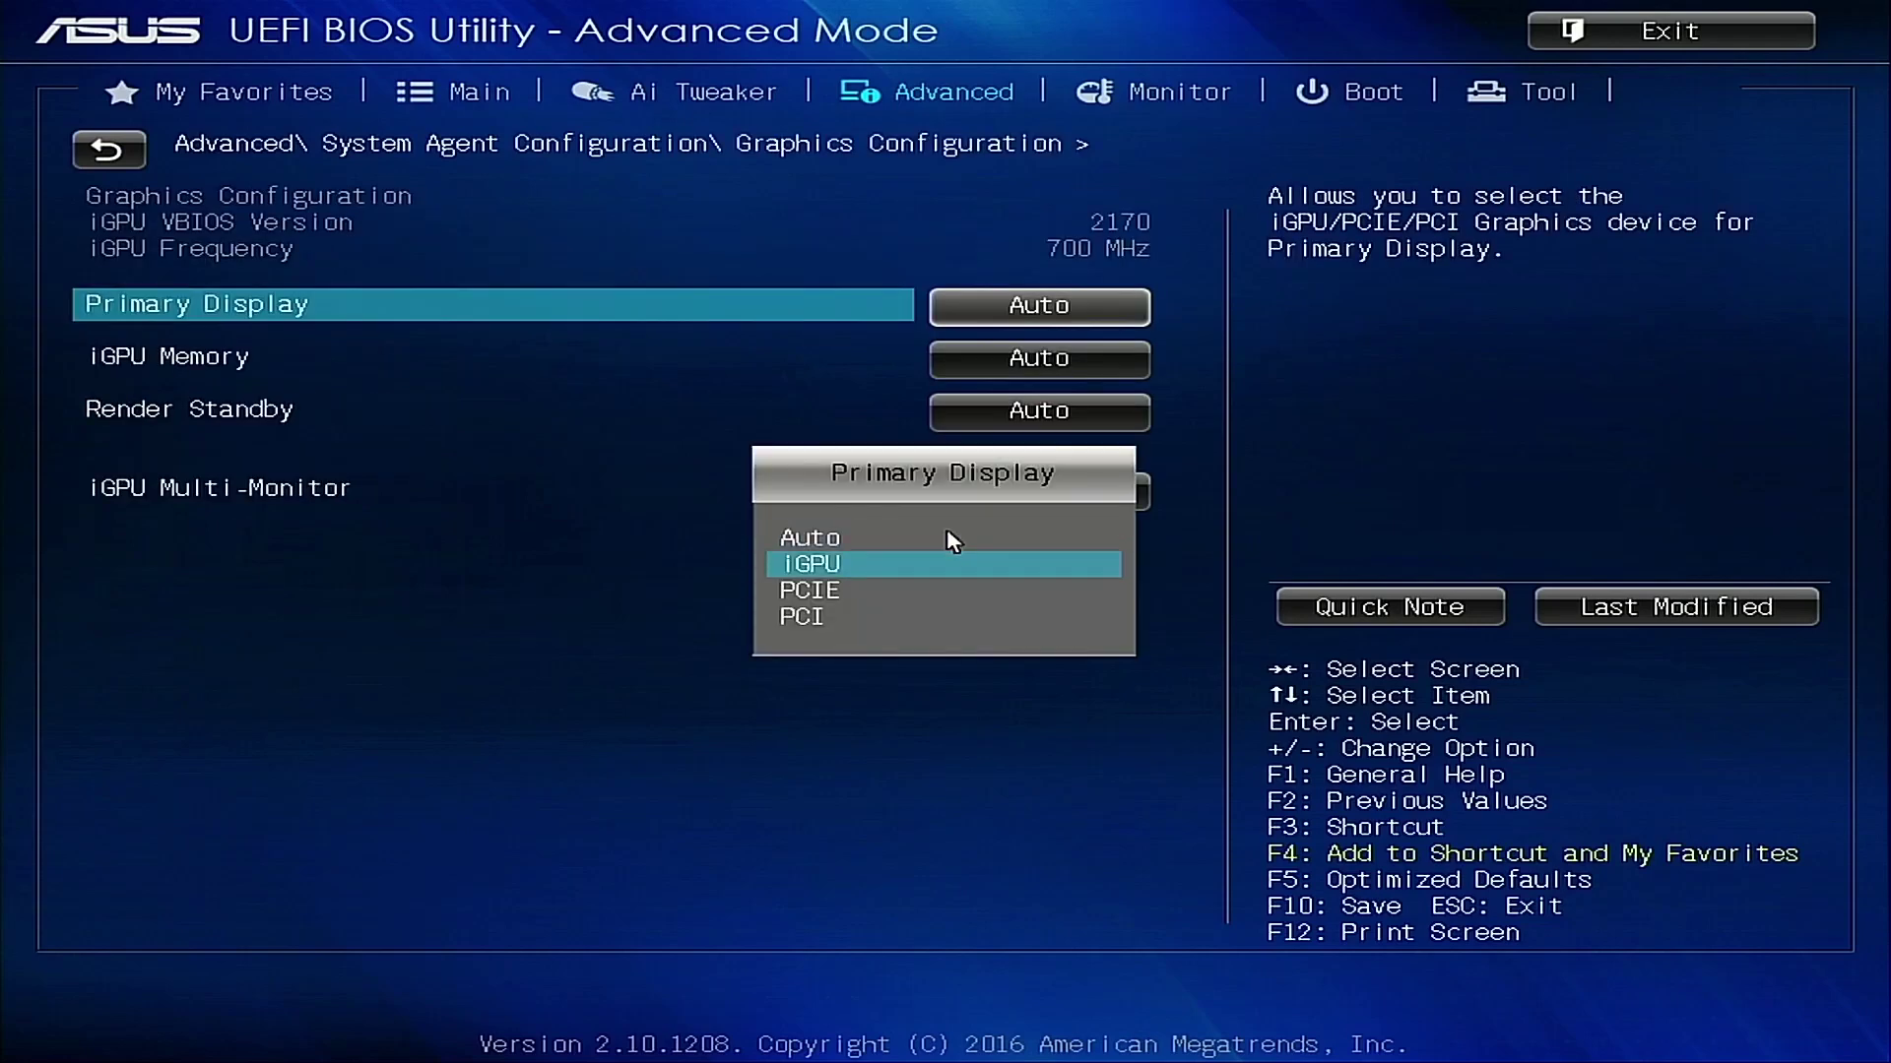
key("Return")
Save changes and reset from the Exit menu, then reach the first boot option
key("Right")
key("Right")
key("Right")
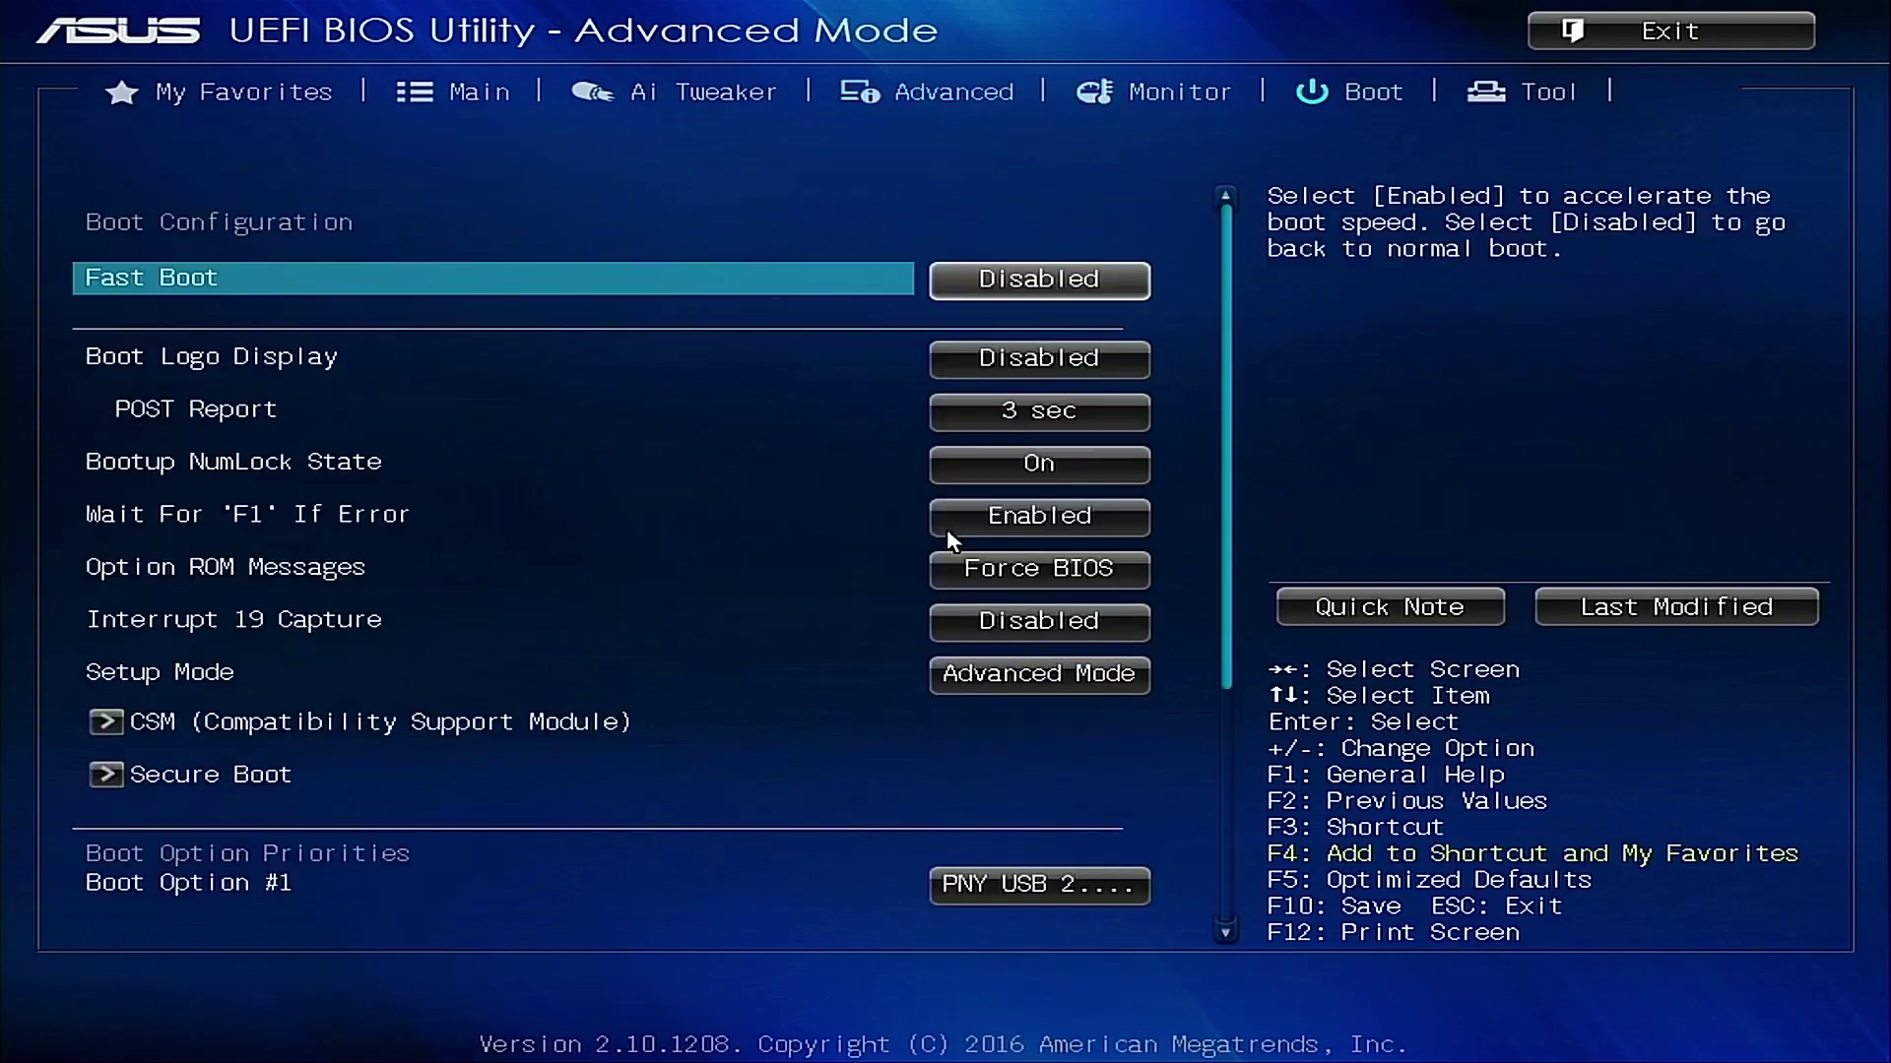
key("Escape")
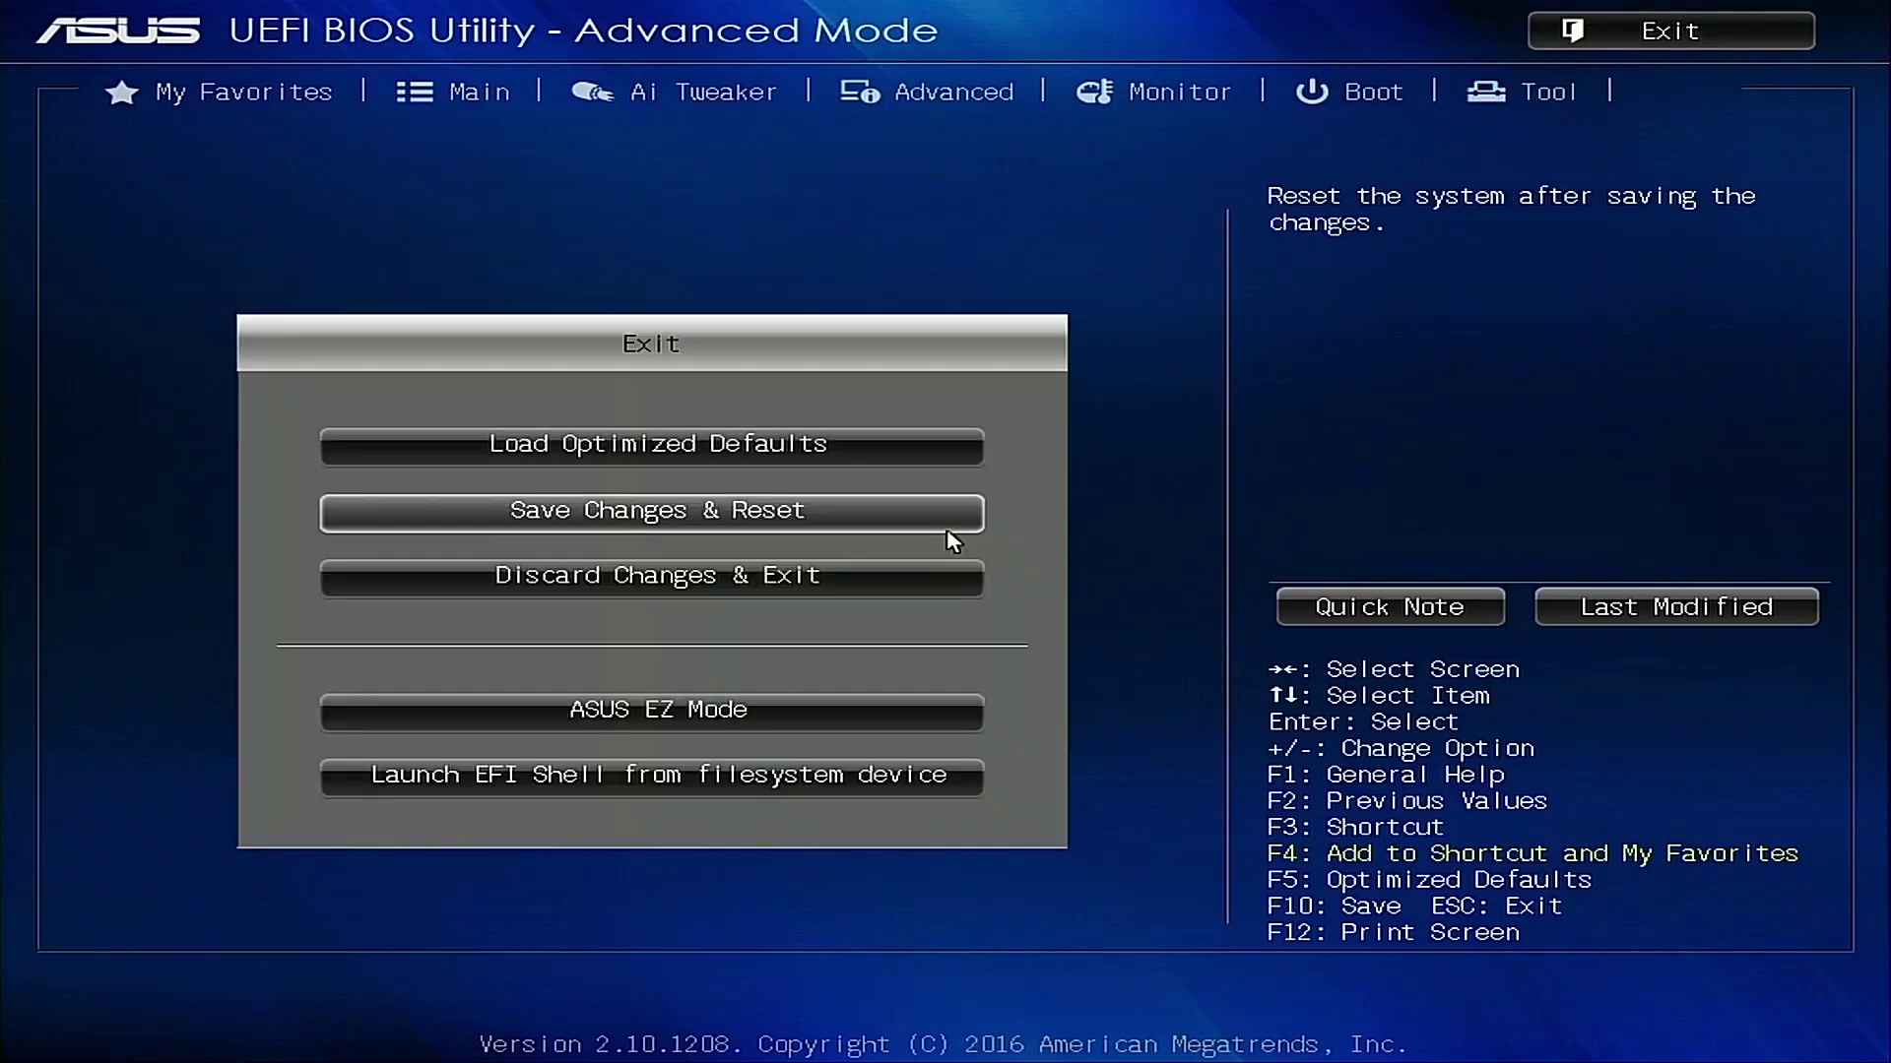
key("Return")
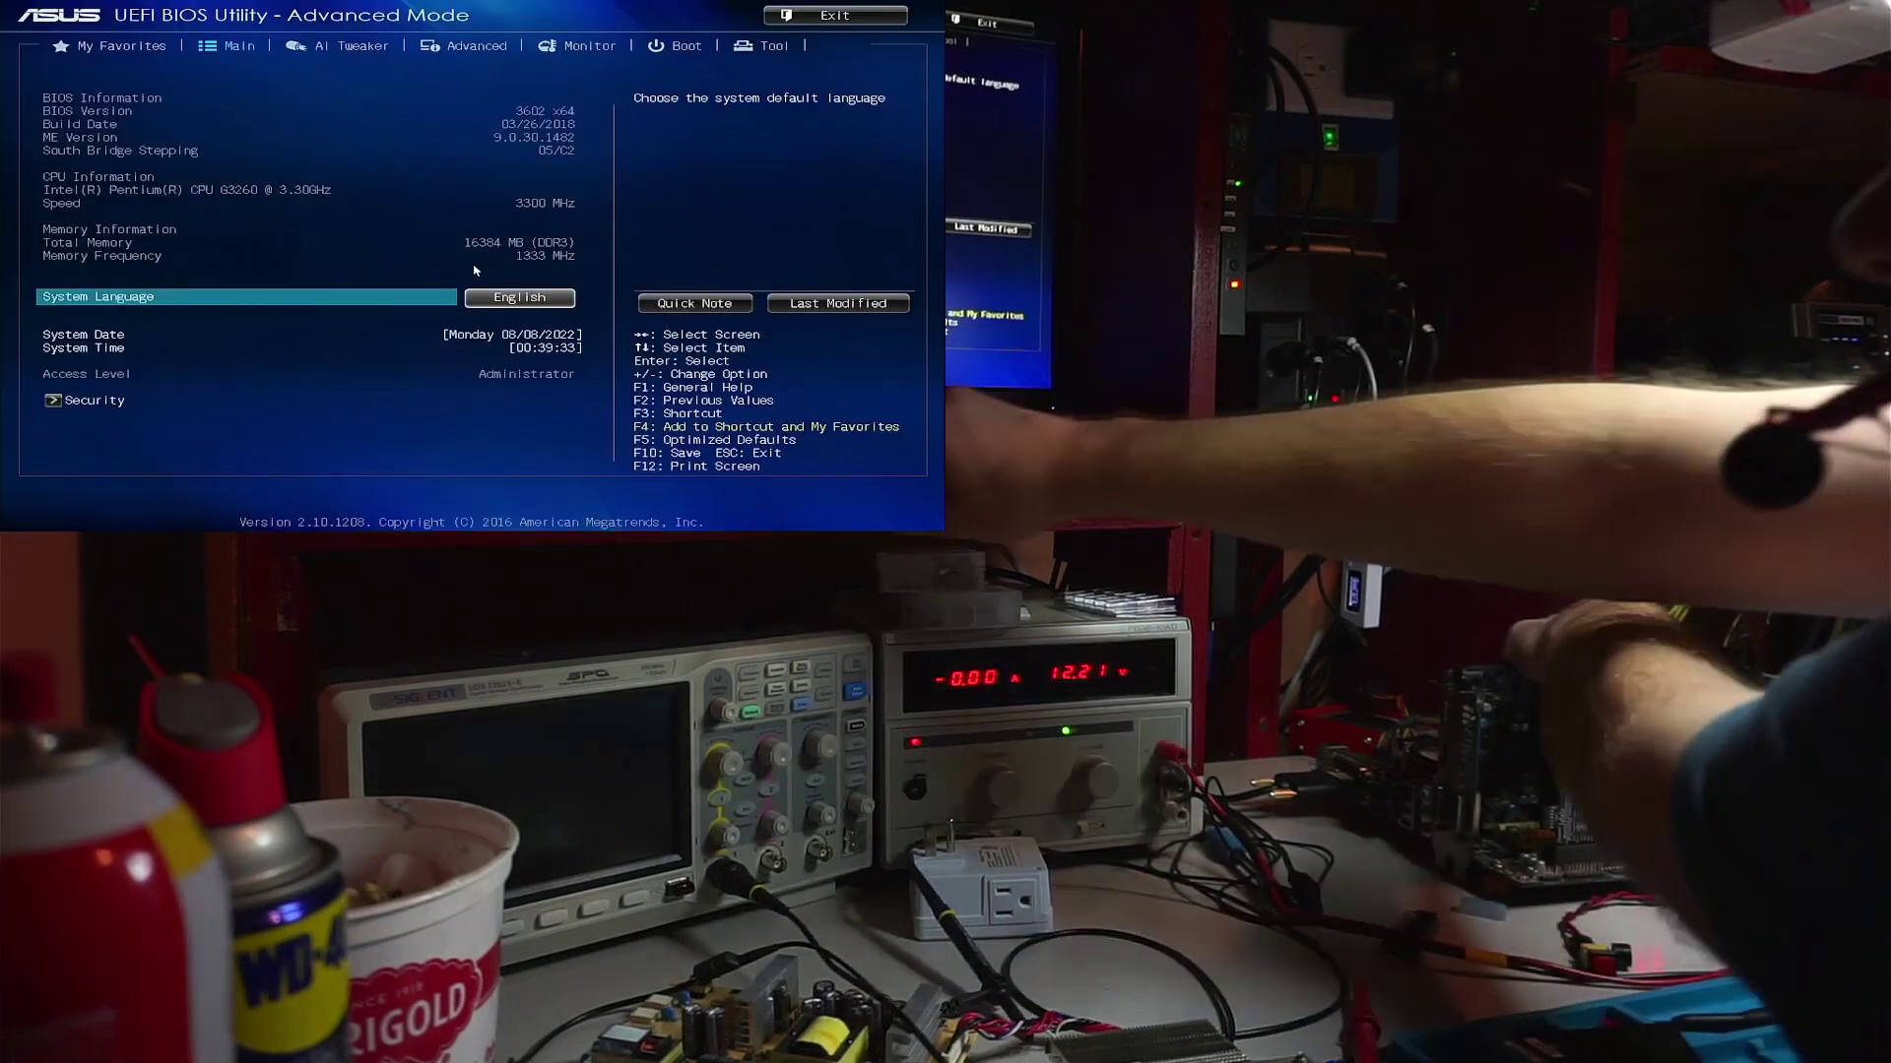
key("Right")
key("Right")
key("Right")
key("Right")
key("Down")
key("Down")
key("Down")
key("Down")
key("Down")
key("Down")
key("Down")
key("Down")
key("Down")
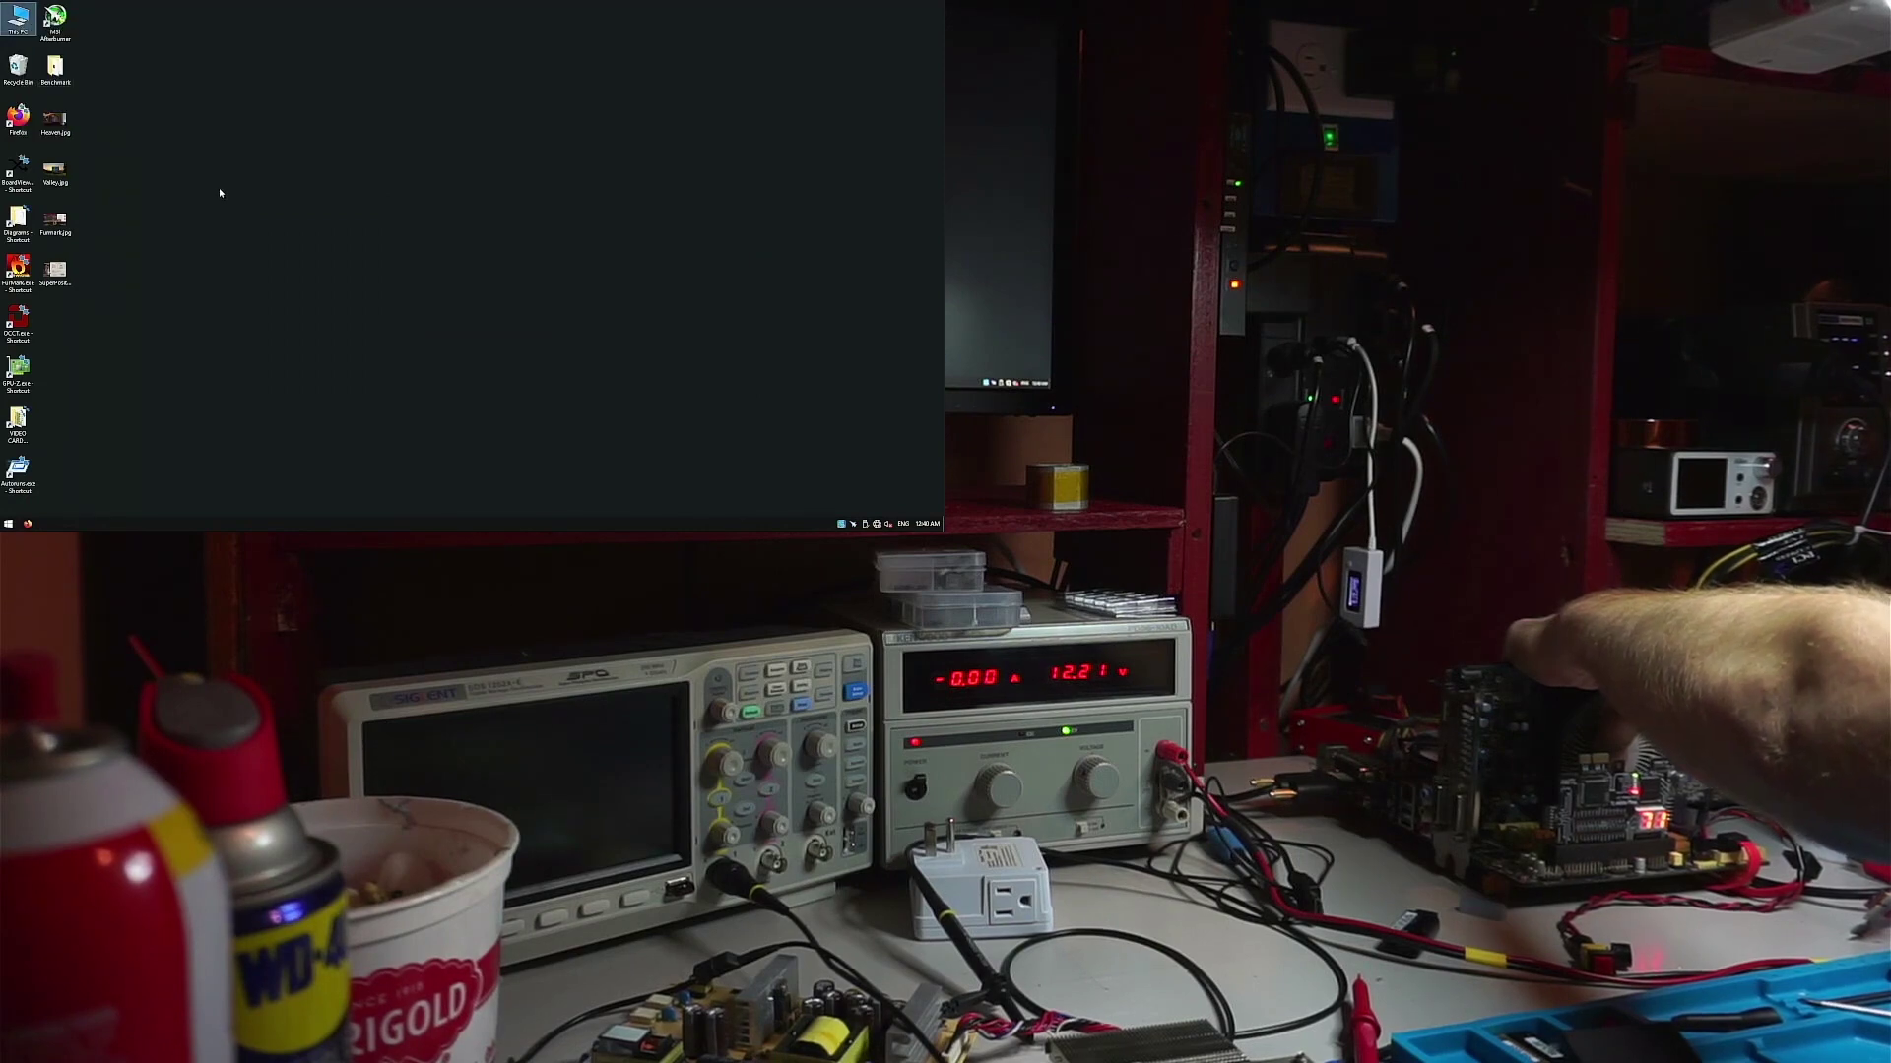
Open the Microsoft Basic Display Adapter's properties under Display adapters in Device Manager
left_click(60, 113)
left_click_drag(246, 14, 368, 67)
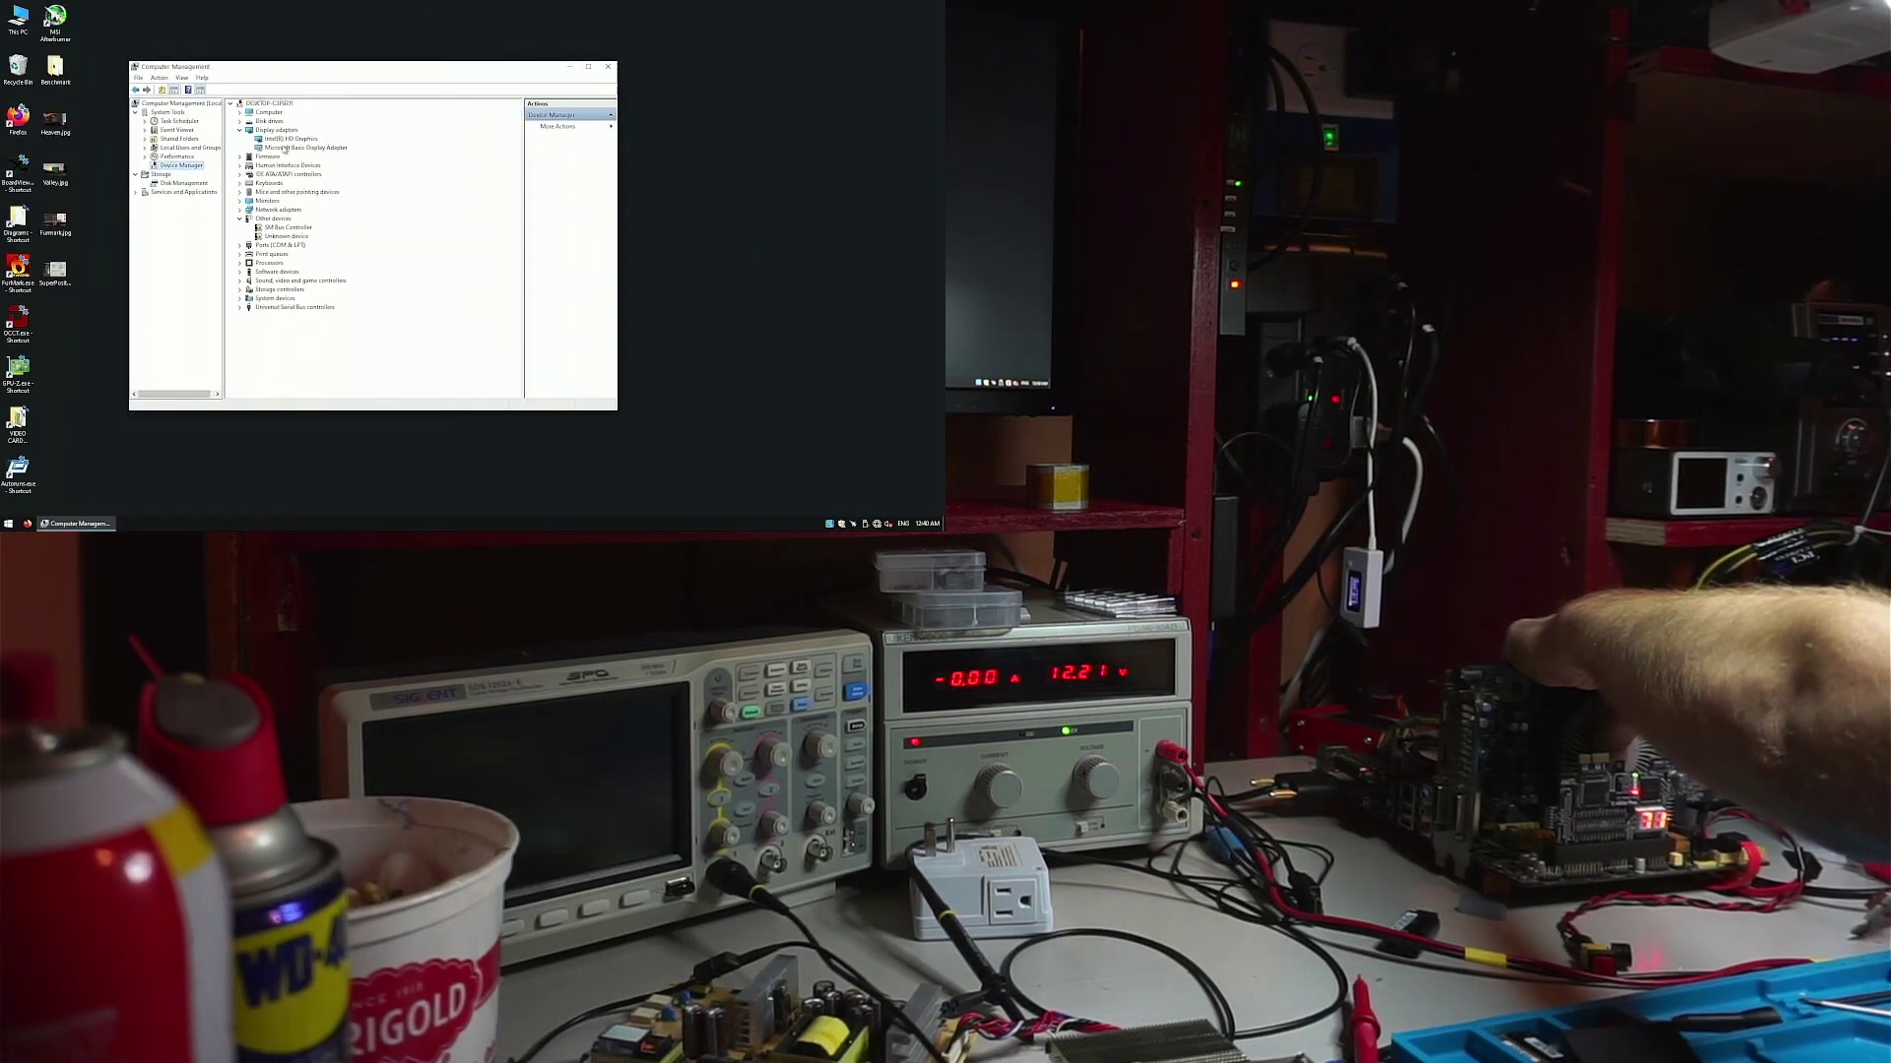
left_click(266, 130)
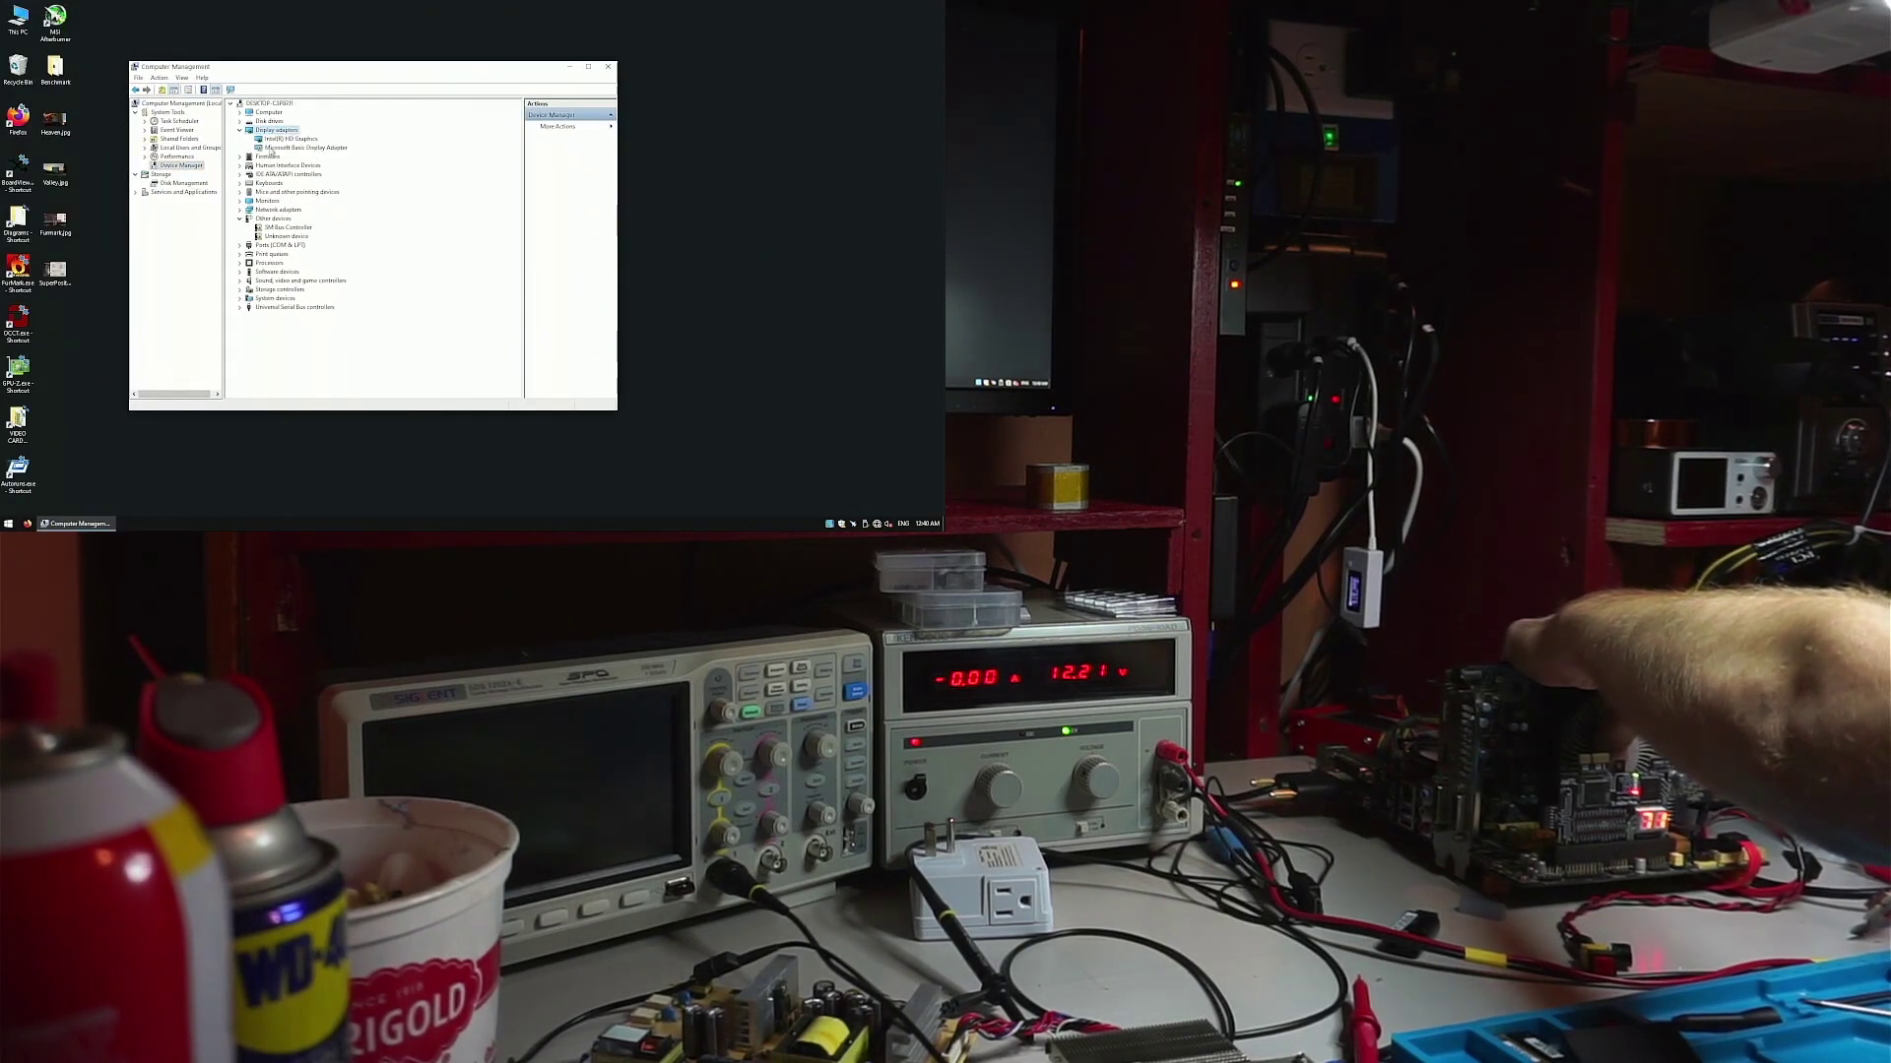
double_click(295, 147)
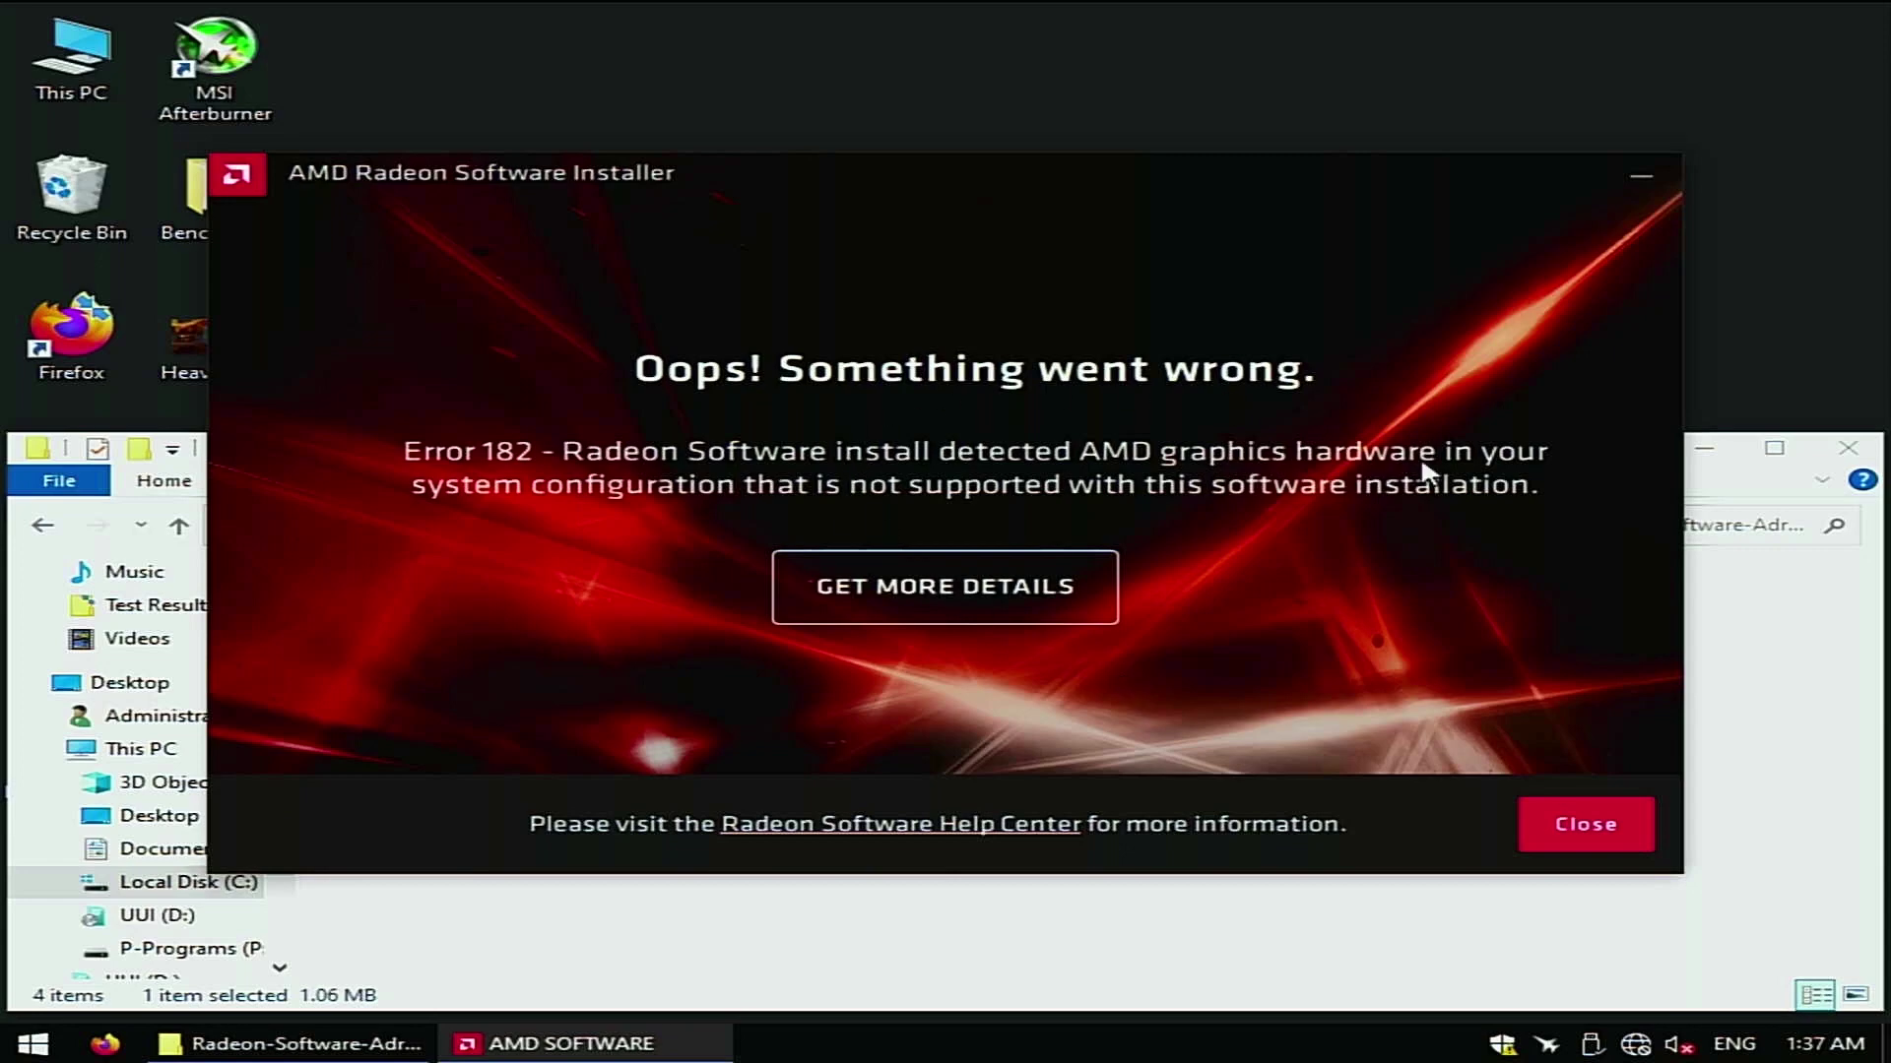
Dismiss the Error 182 installer message, close the driver folder and bring up This PC's menu
left_click(1566, 823)
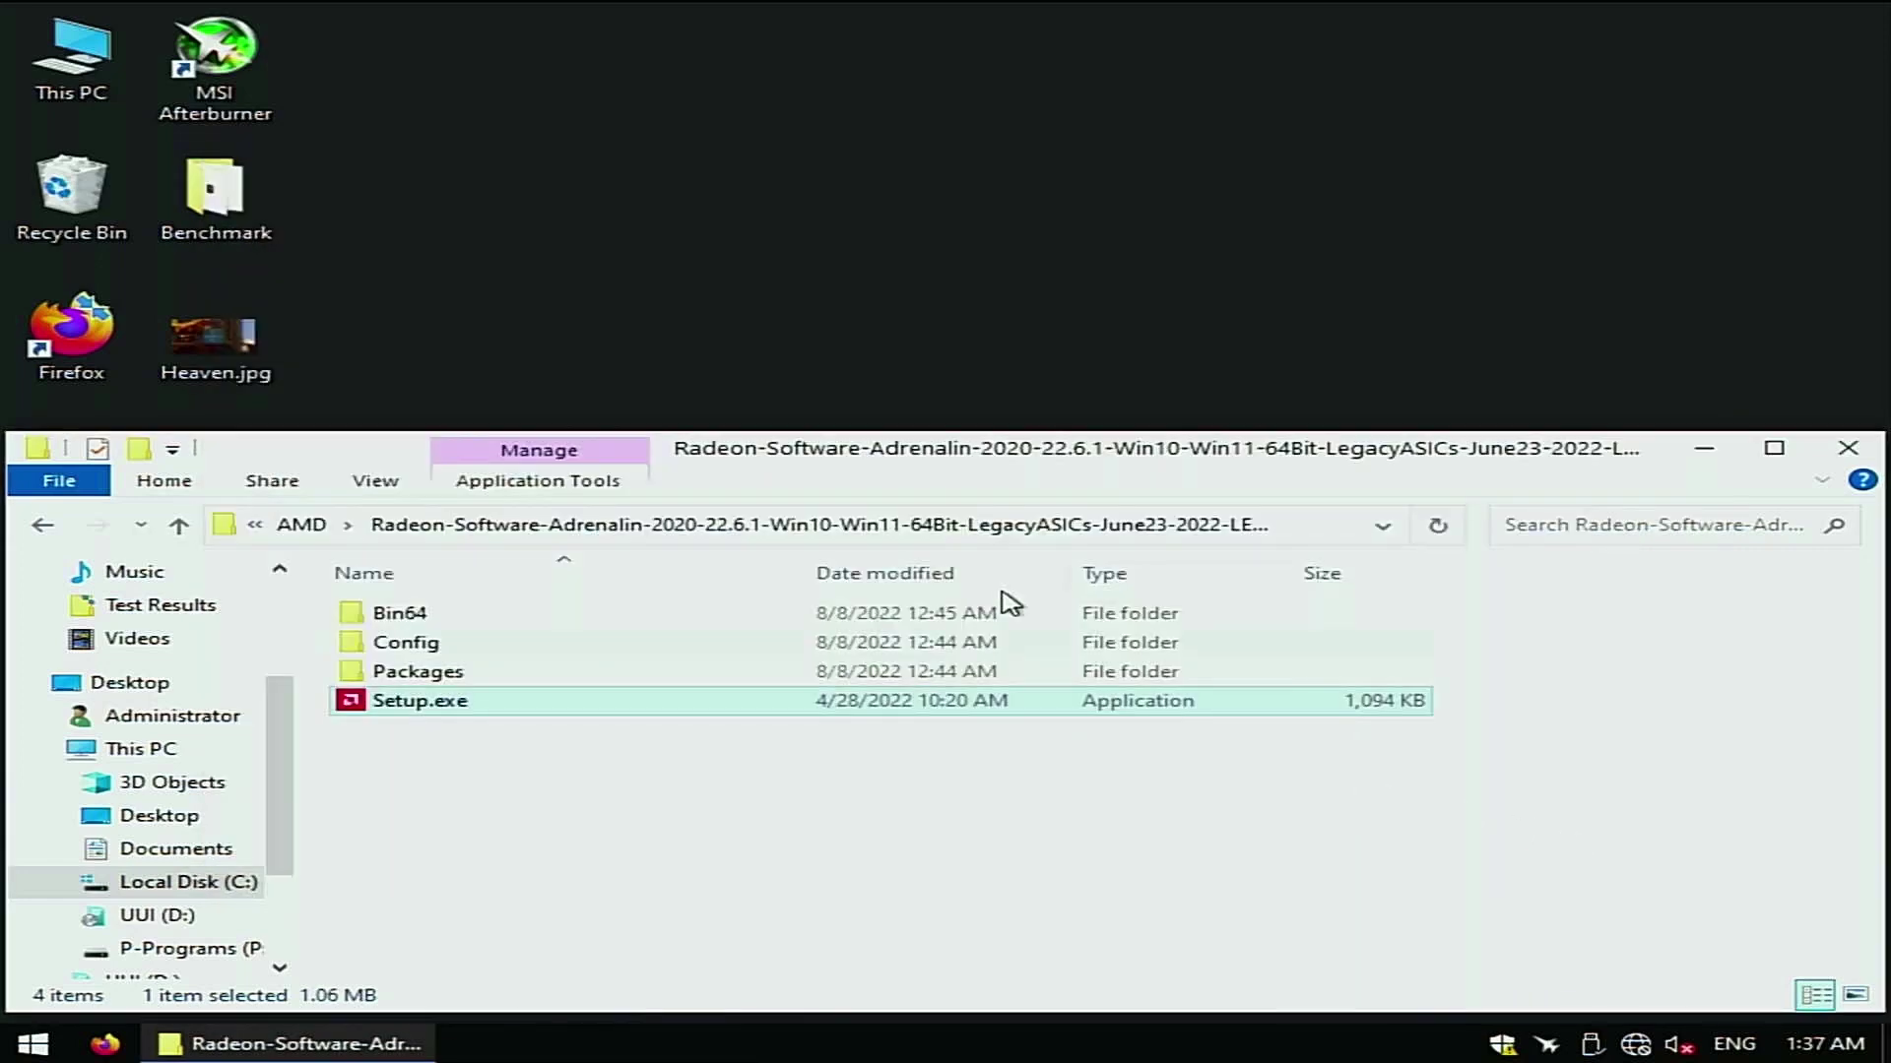
left_click(1848, 450)
right_click(88, 75)
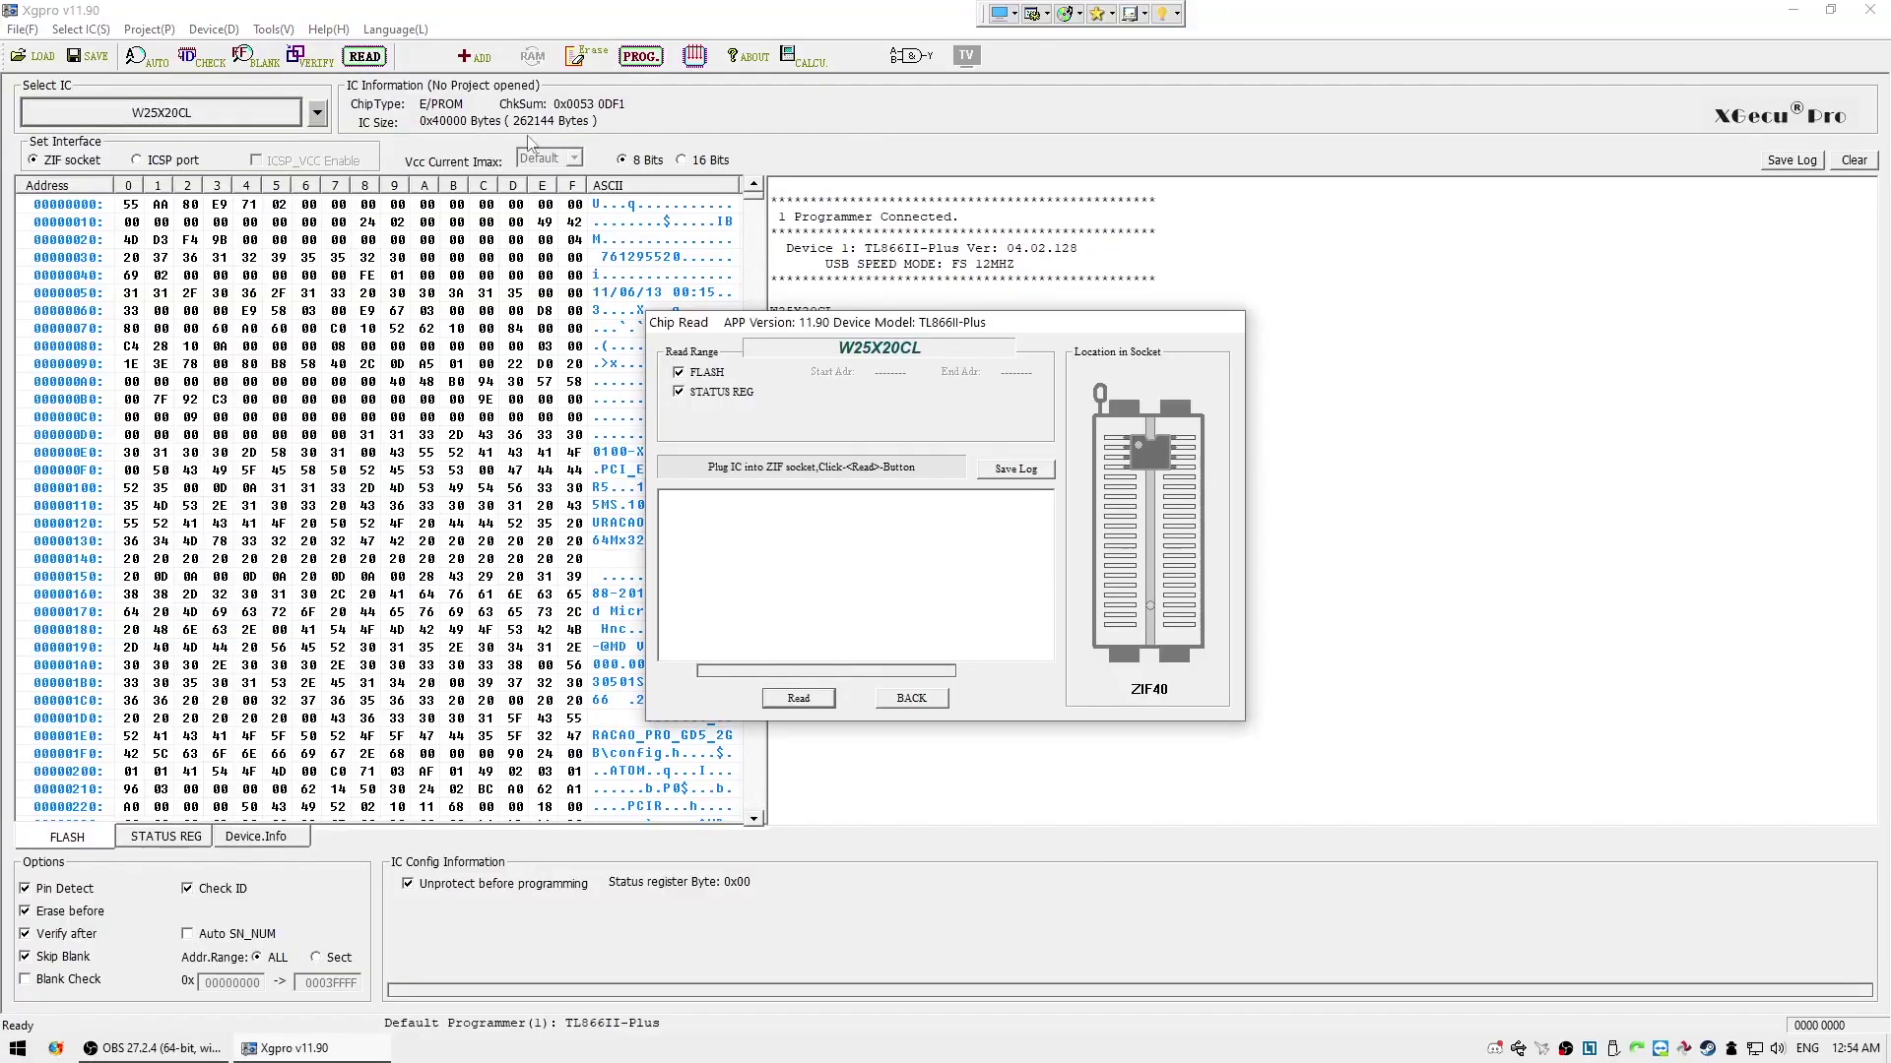
Read the W25X20CL BIOS chip, retrying once, and close the read results
left_click(794, 700)
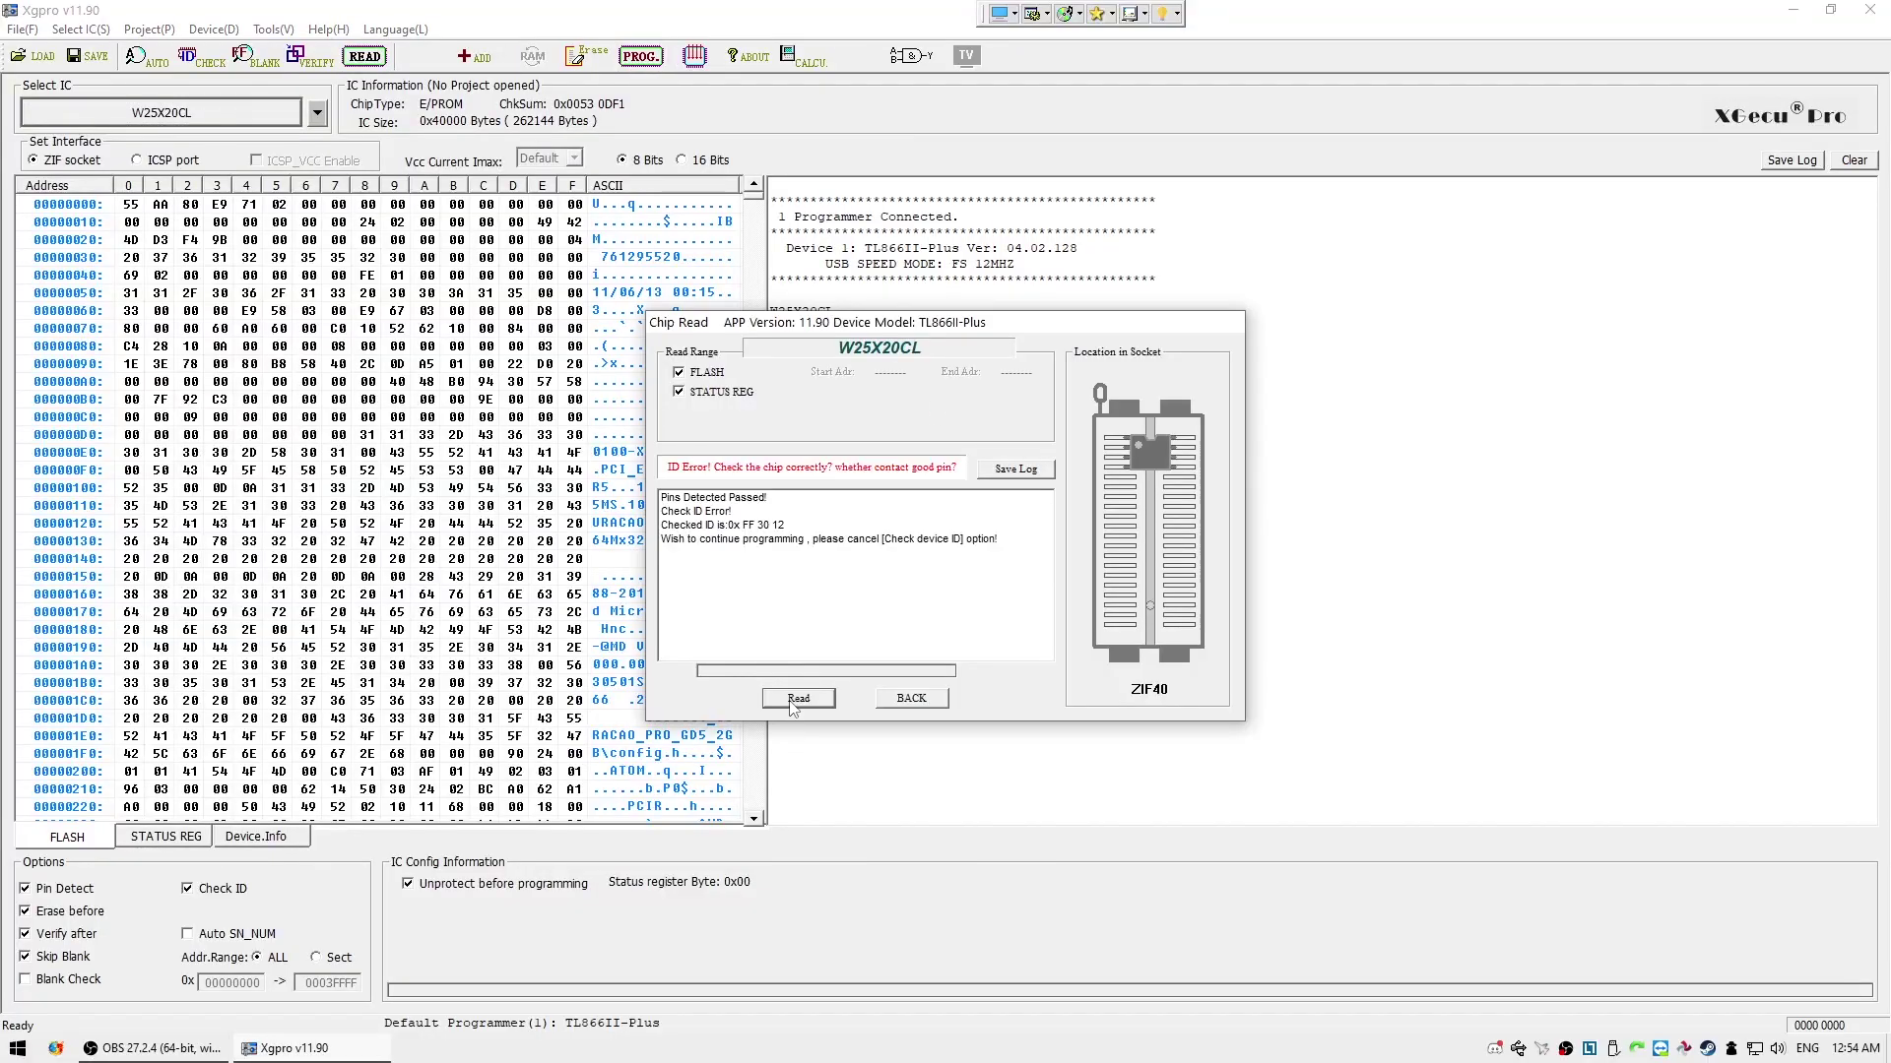
left_click(796, 699)
left_click(898, 700)
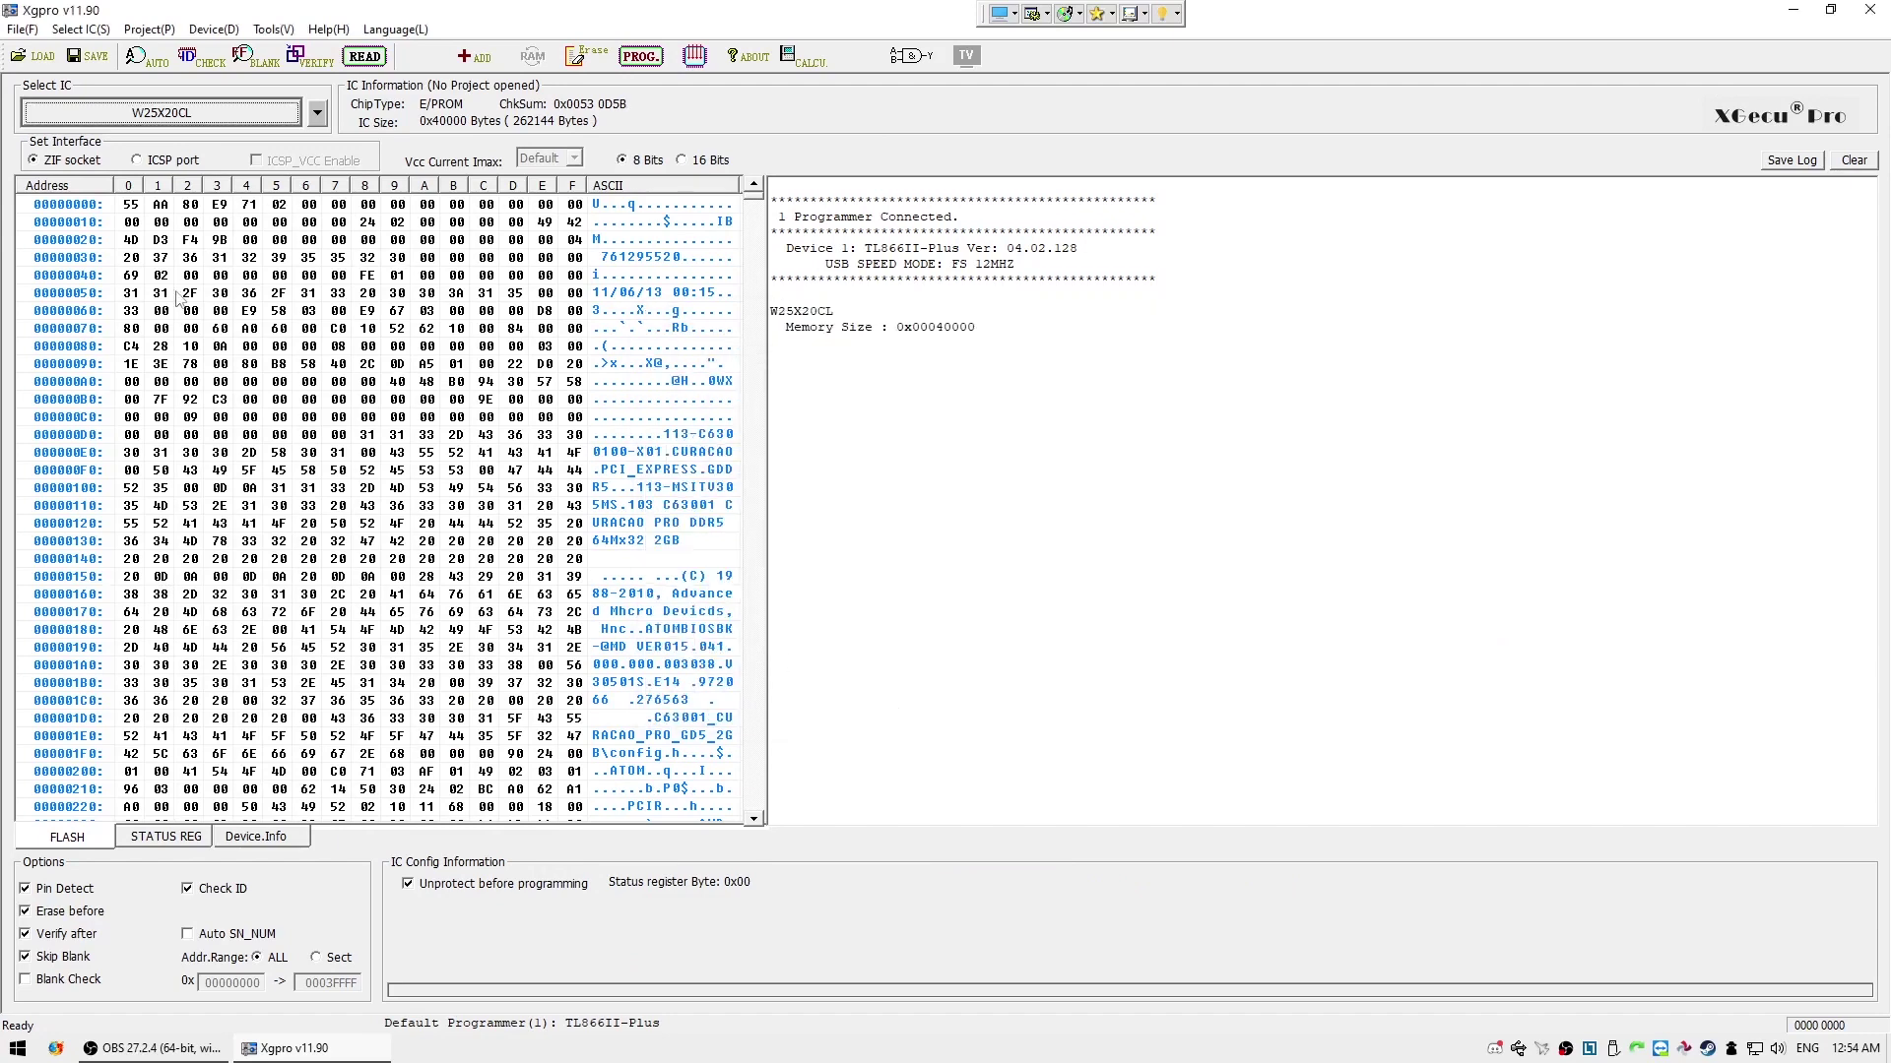
Save the dump to the Desktop as W25X20CL, then start programming with the new ROM
left_click(91, 55)
left_click(1217, 418)
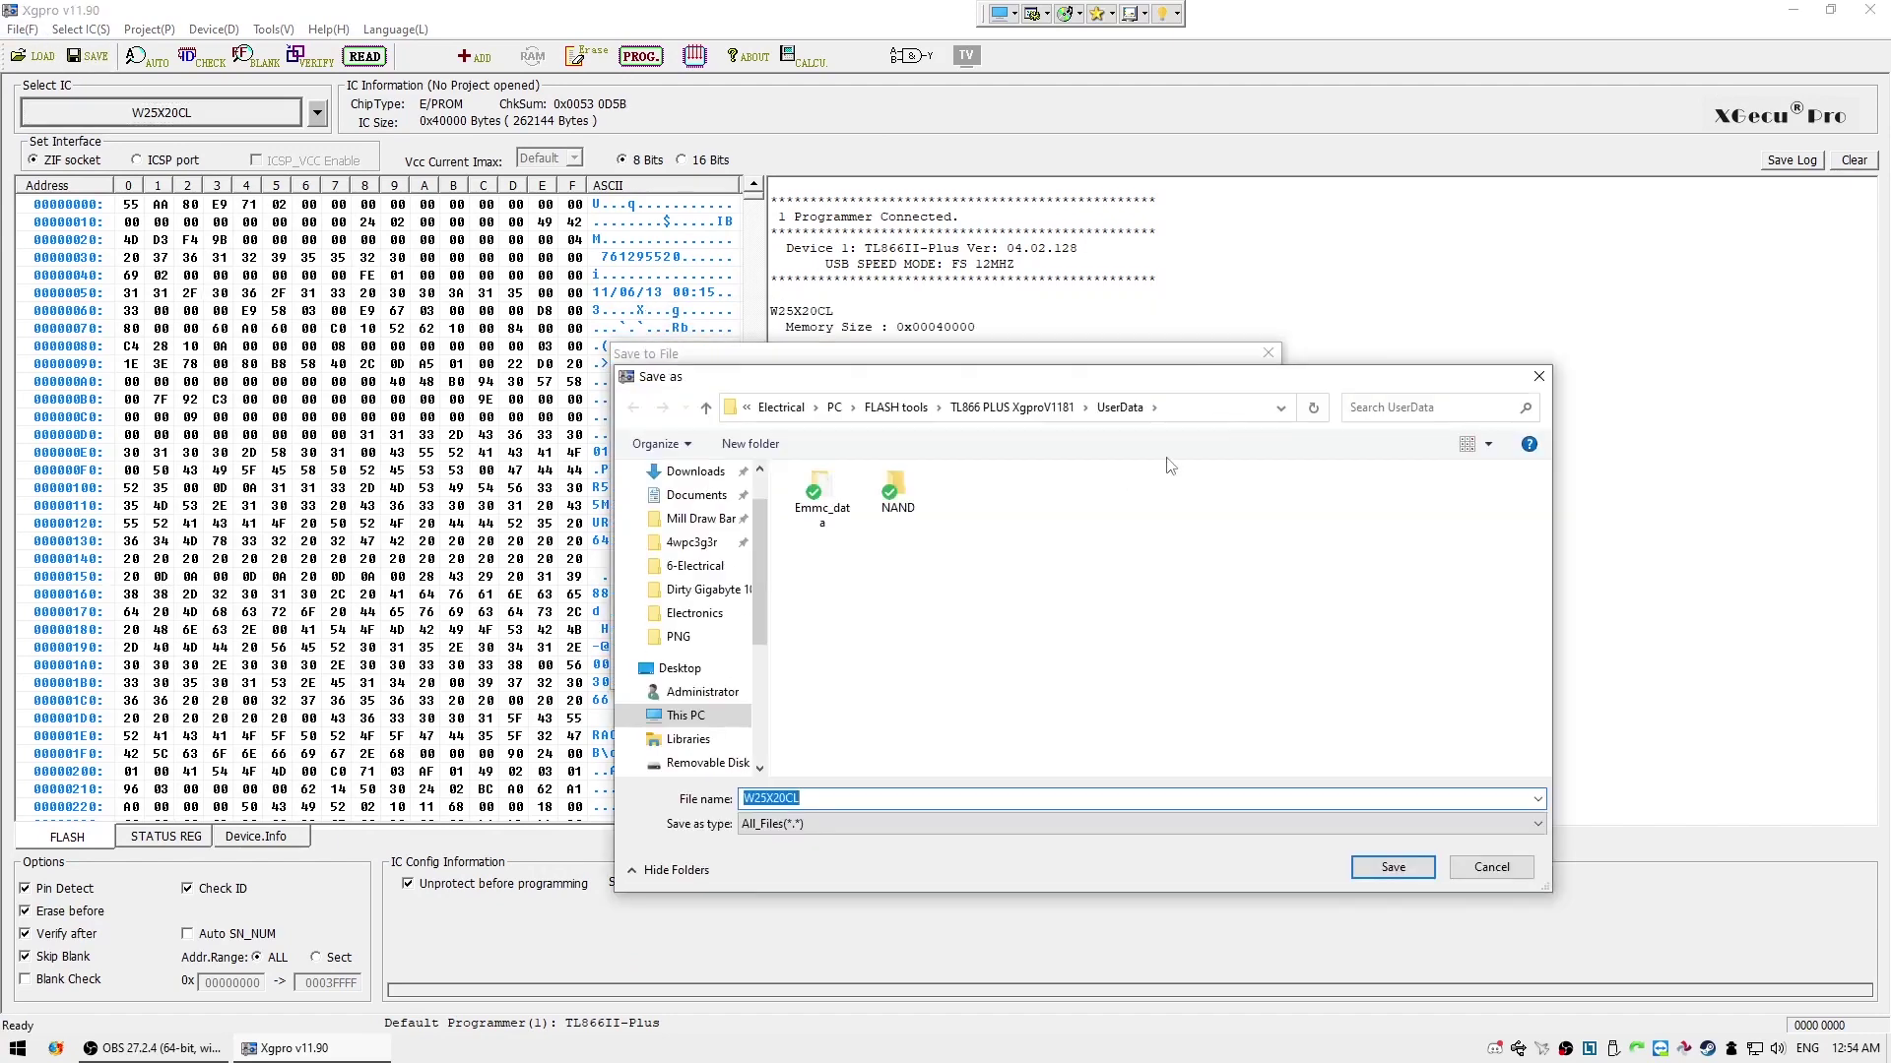
left_click(679, 668)
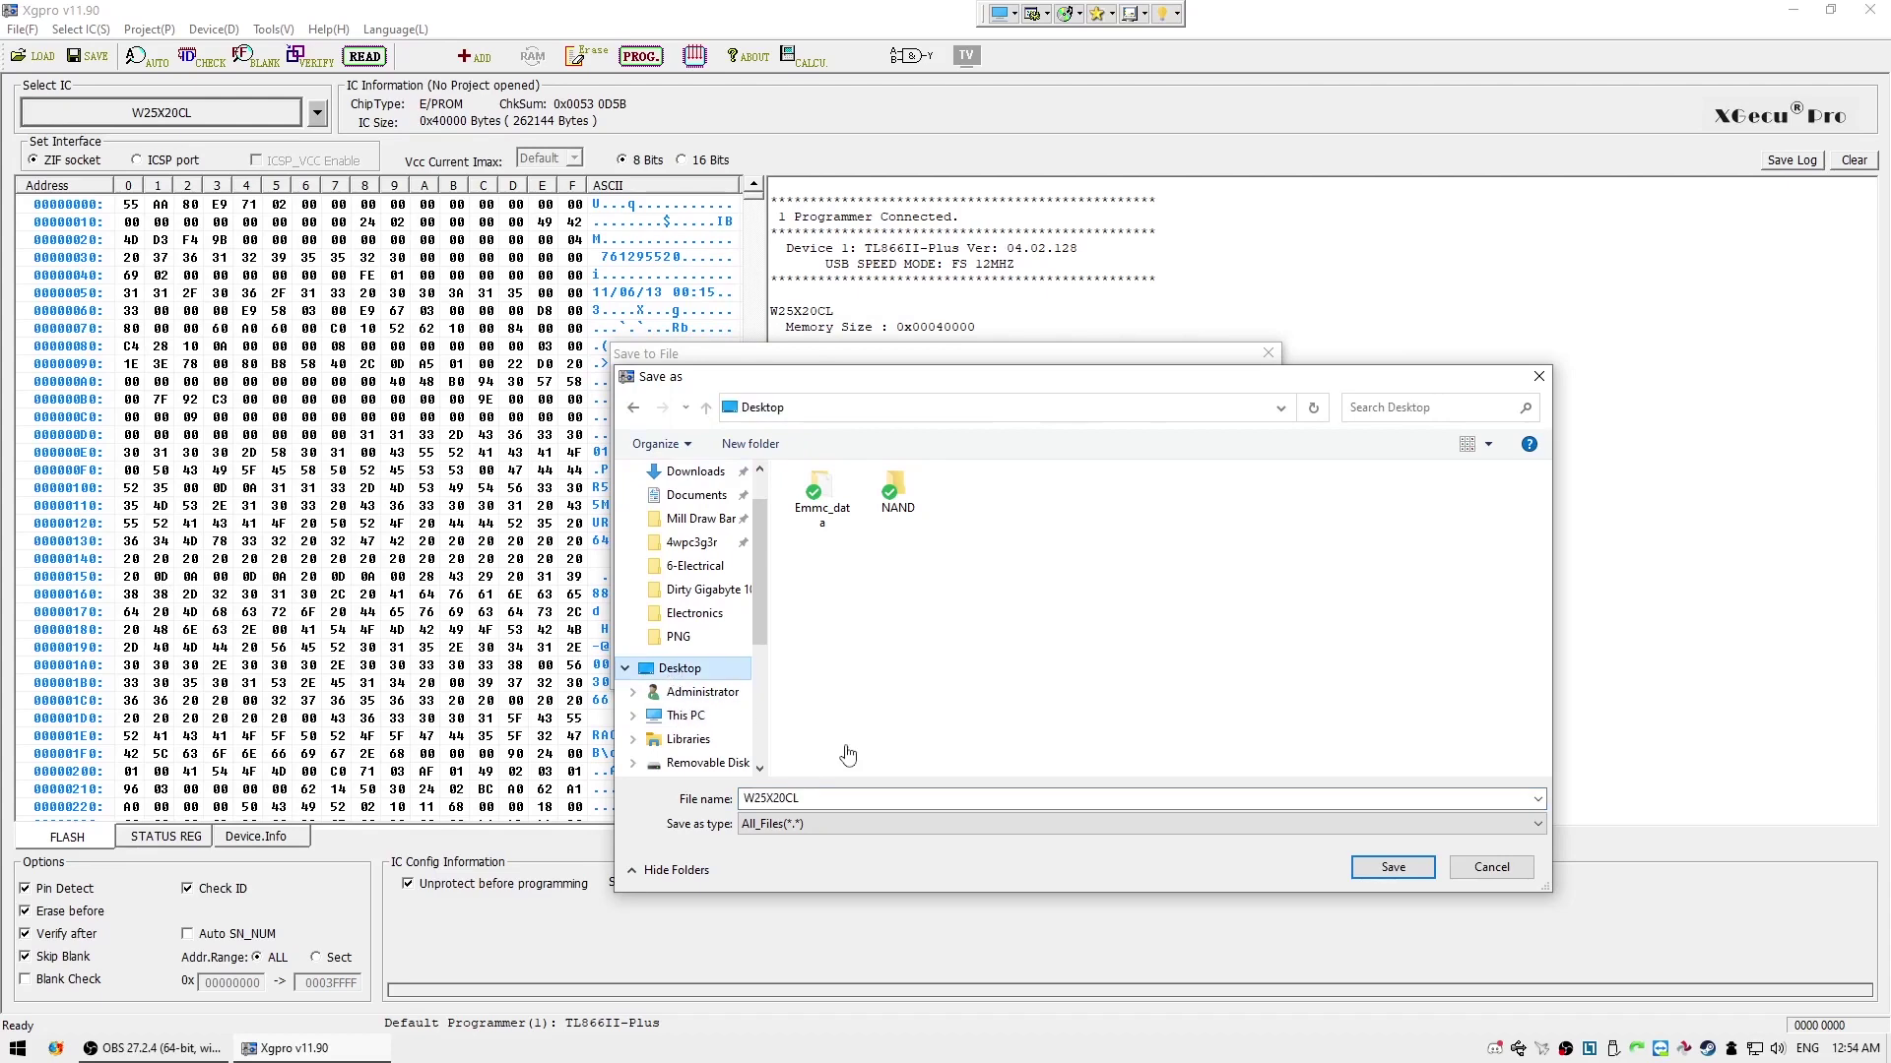
left_click(1392, 866)
left_click(1095, 662)
left_click(1065, 566)
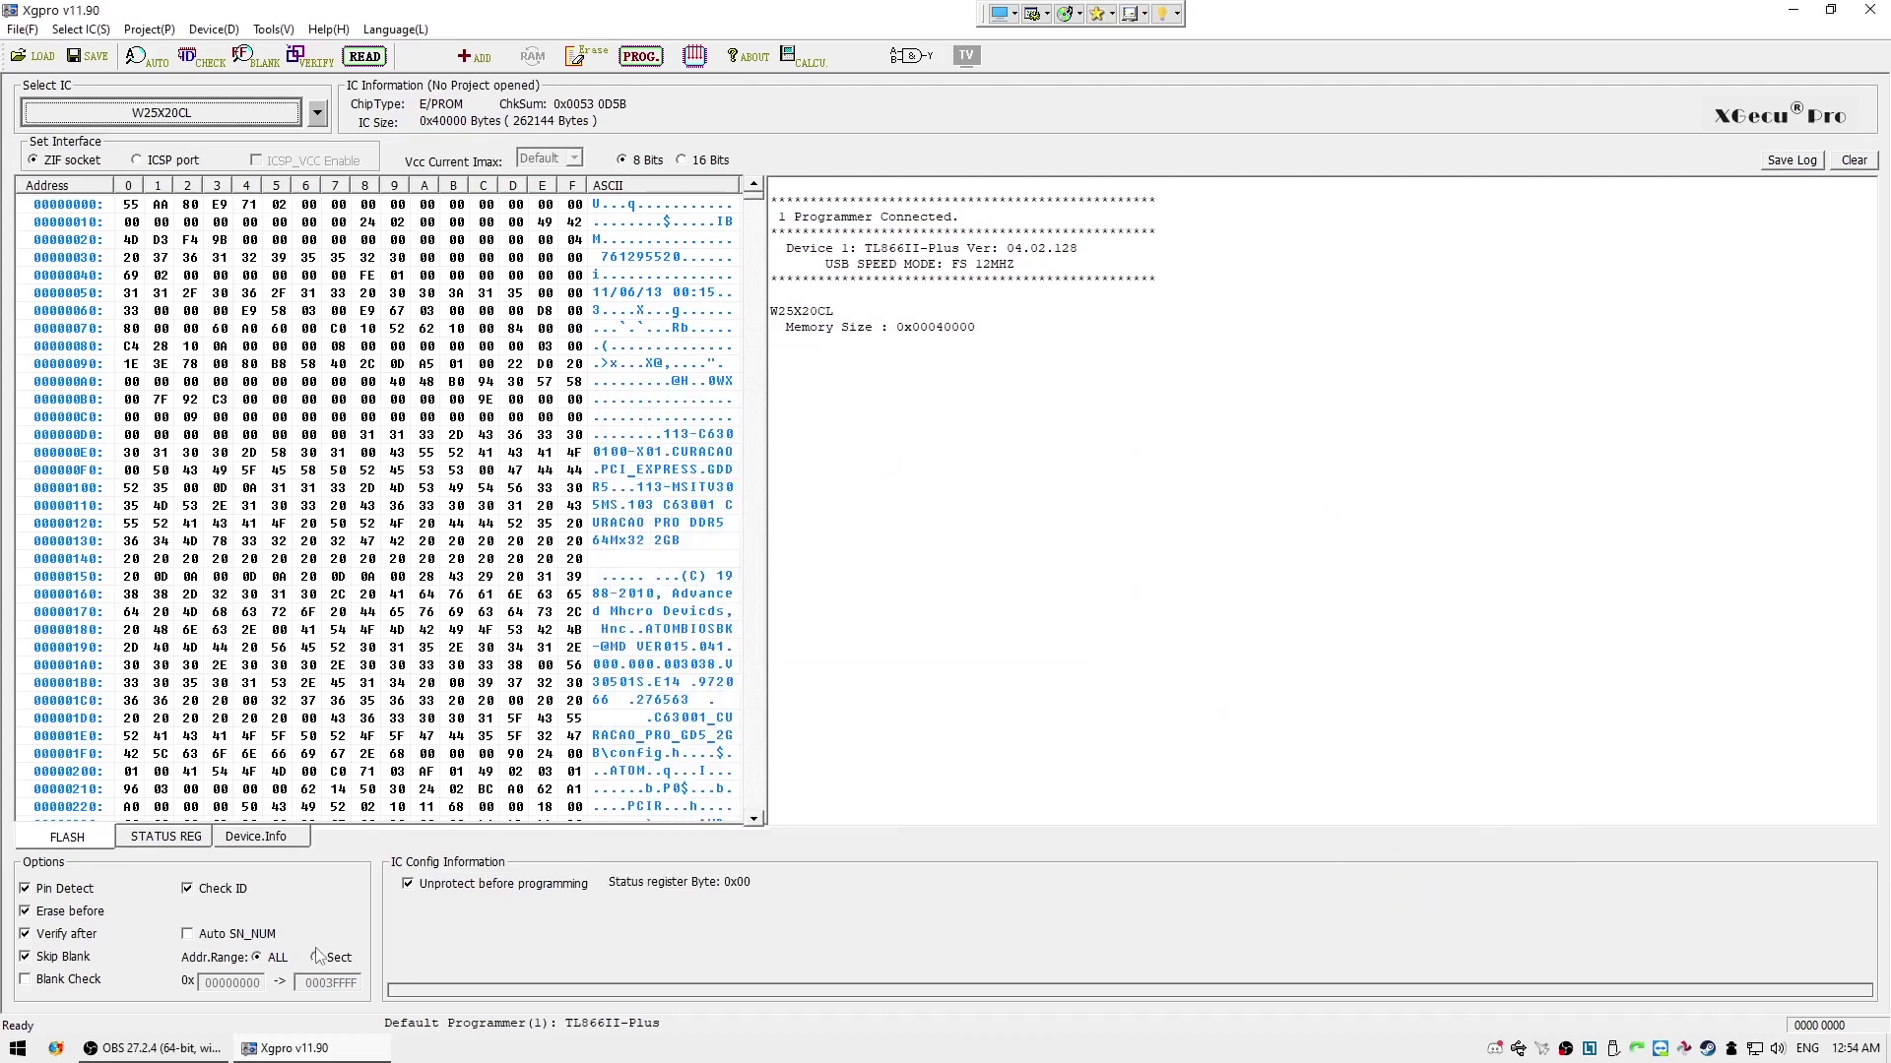
left_click(638, 57)
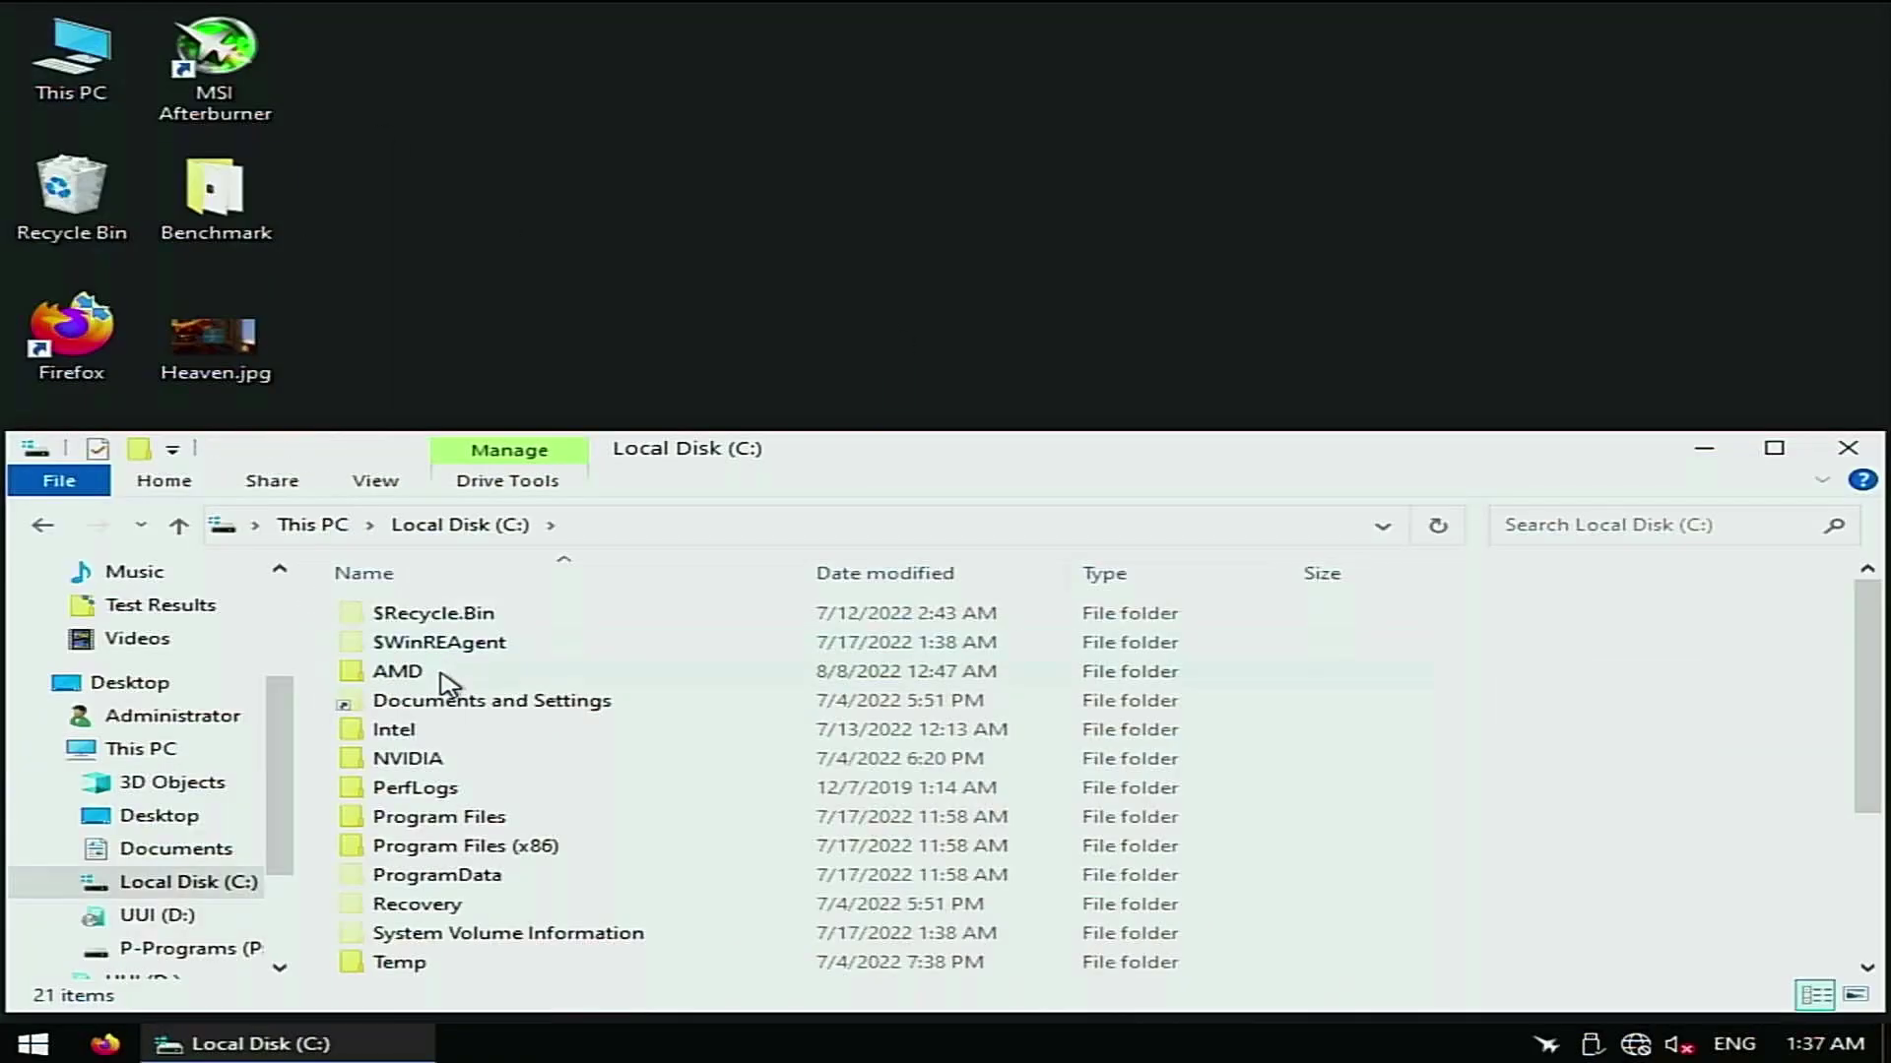
Launch the Radeon Software Adrenalin 2020 setup from the AMD folder on drive C
double_click(439, 670)
left_click(738, 728)
double_click(527, 701)
double_click(522, 701)
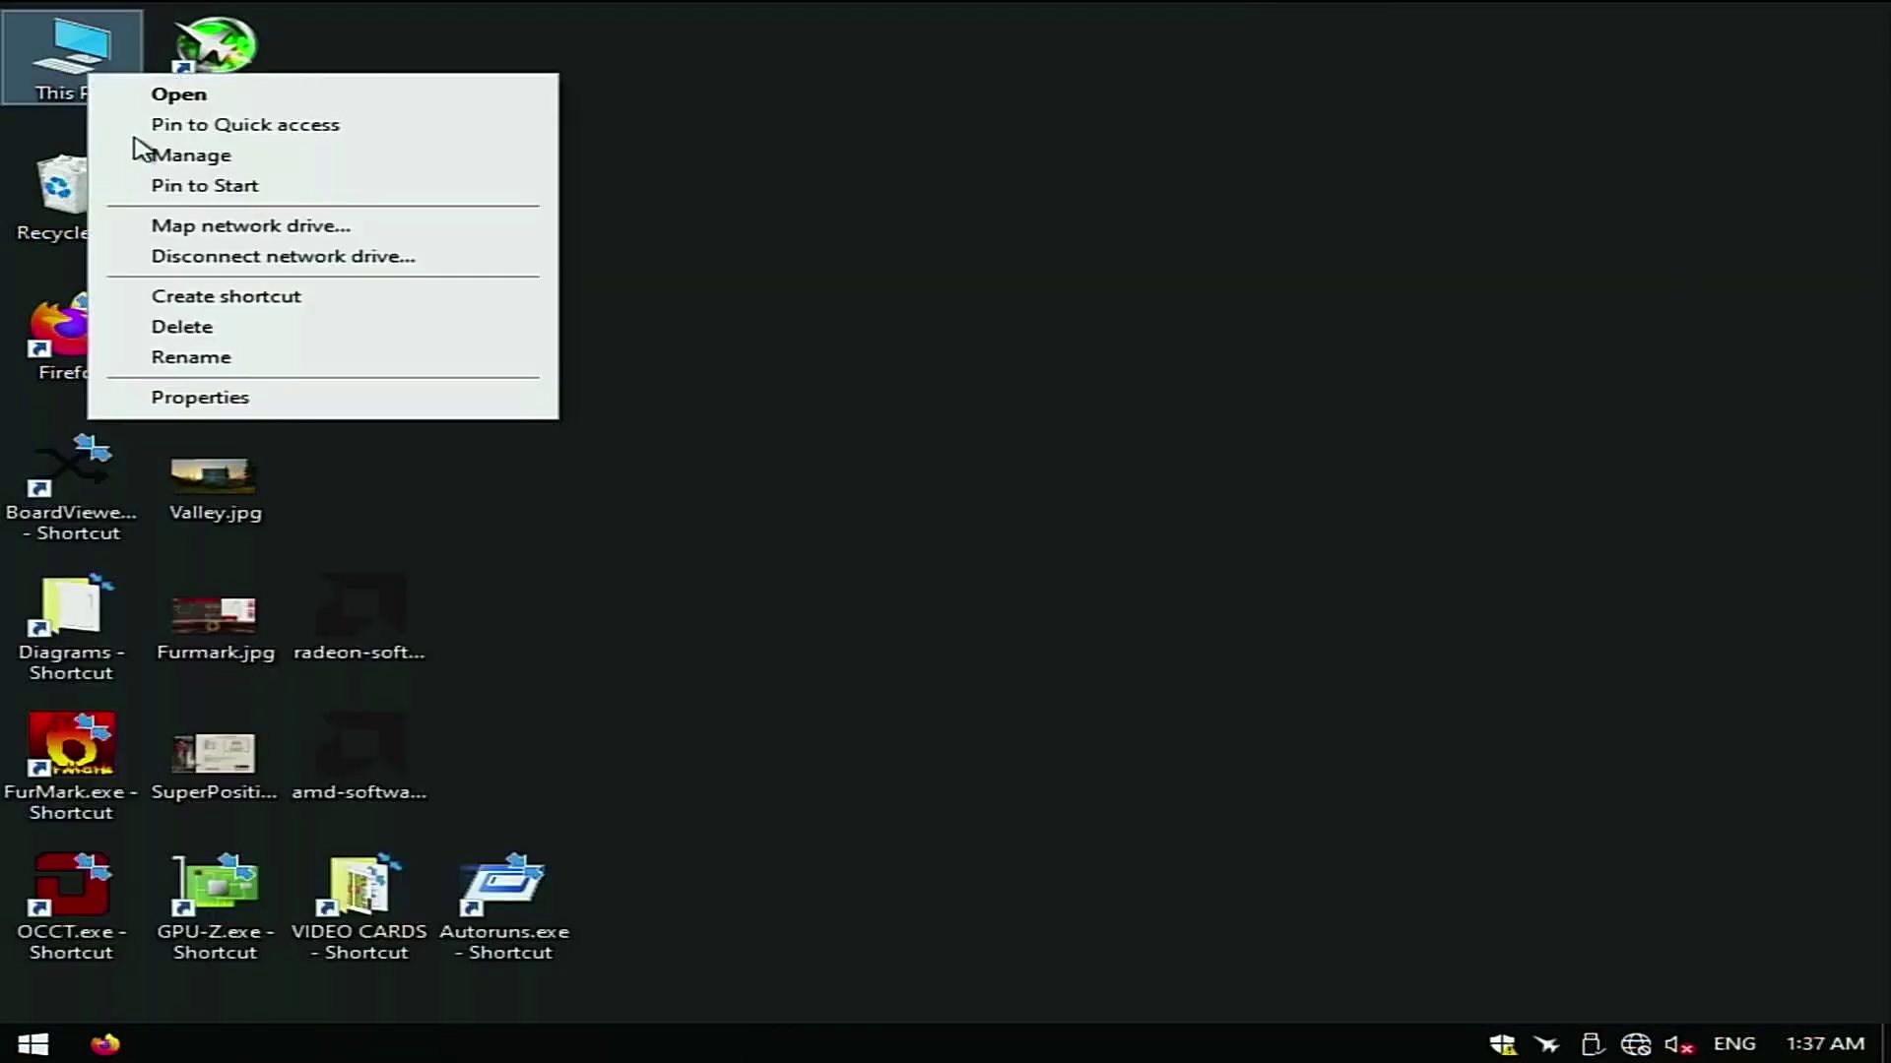
Check the display adapter in Computer Management's Device Manager, then return to the desktop
left_click(150, 152)
left_click(228, 320)
right_click(680, 241)
left_click(695, 407)
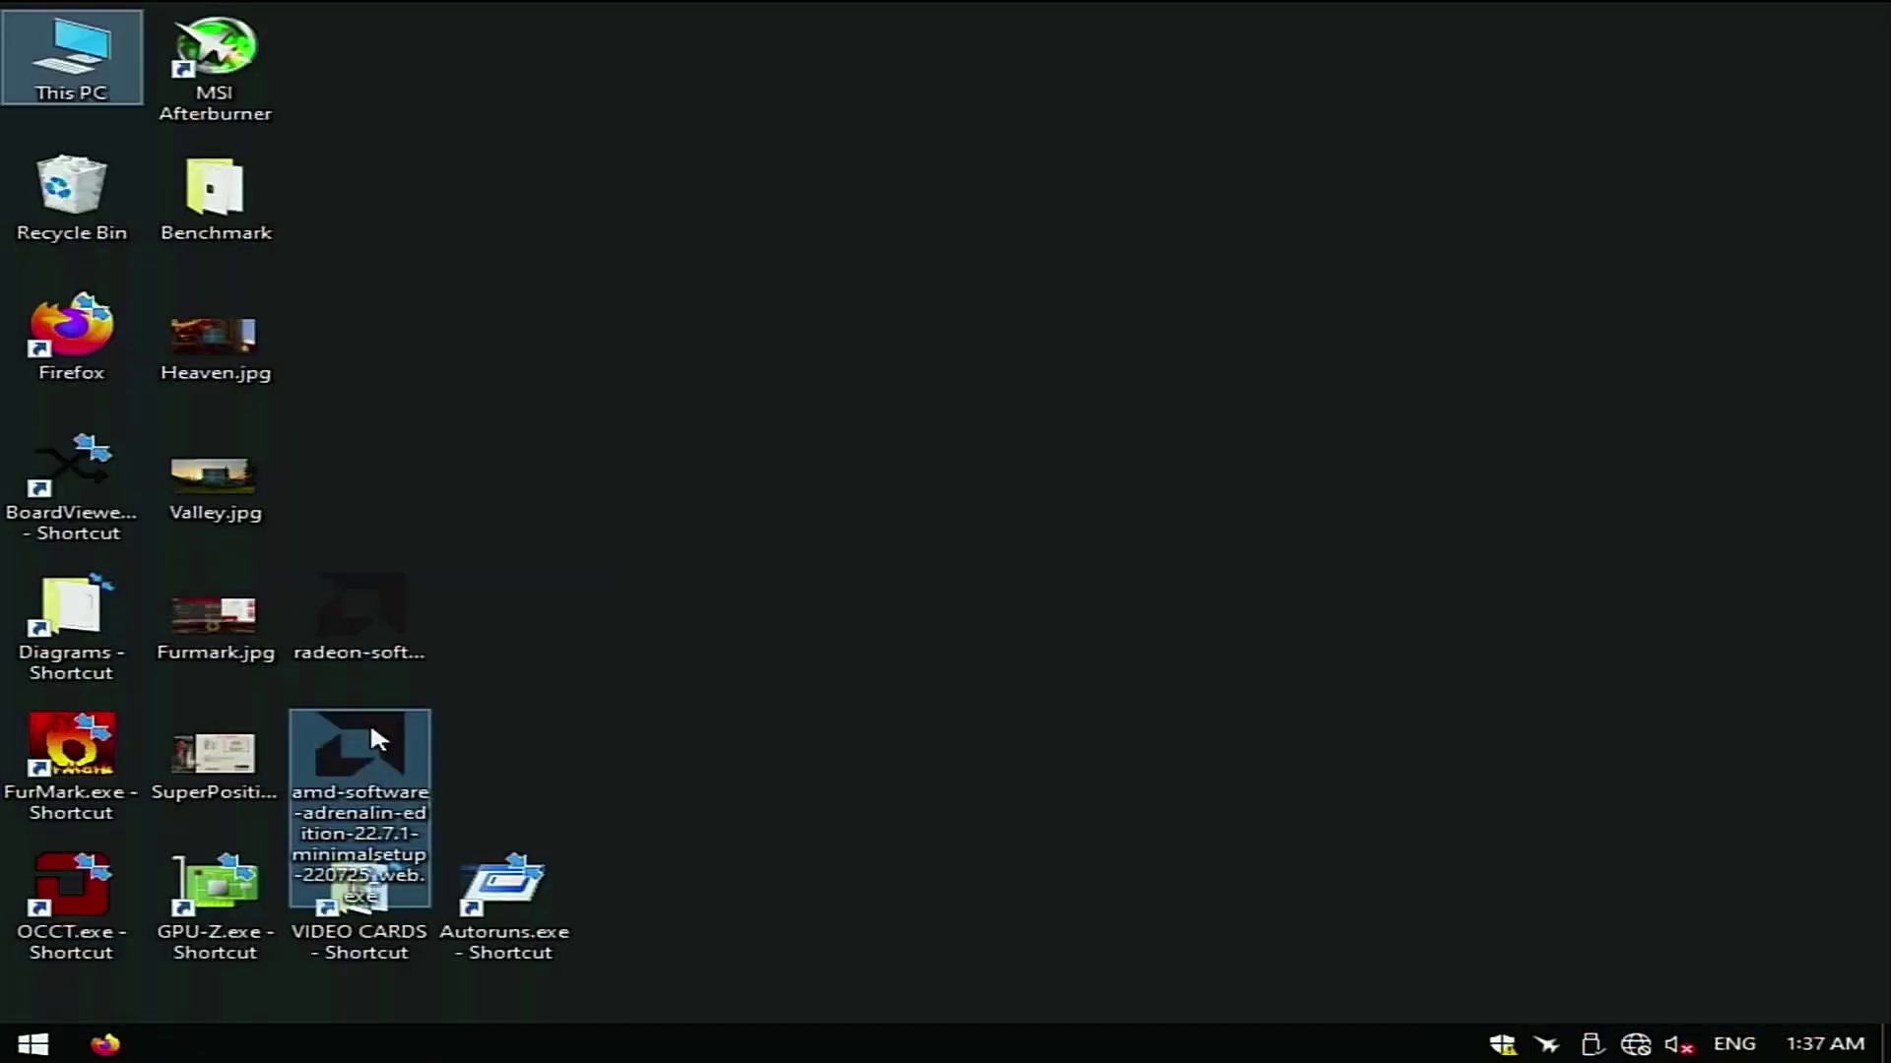
Start installing Adrenalin 22.7.1 minimal setup and connect to the Fast Wi-Fi network
double_click(369, 721)
left_click(1288, 681)
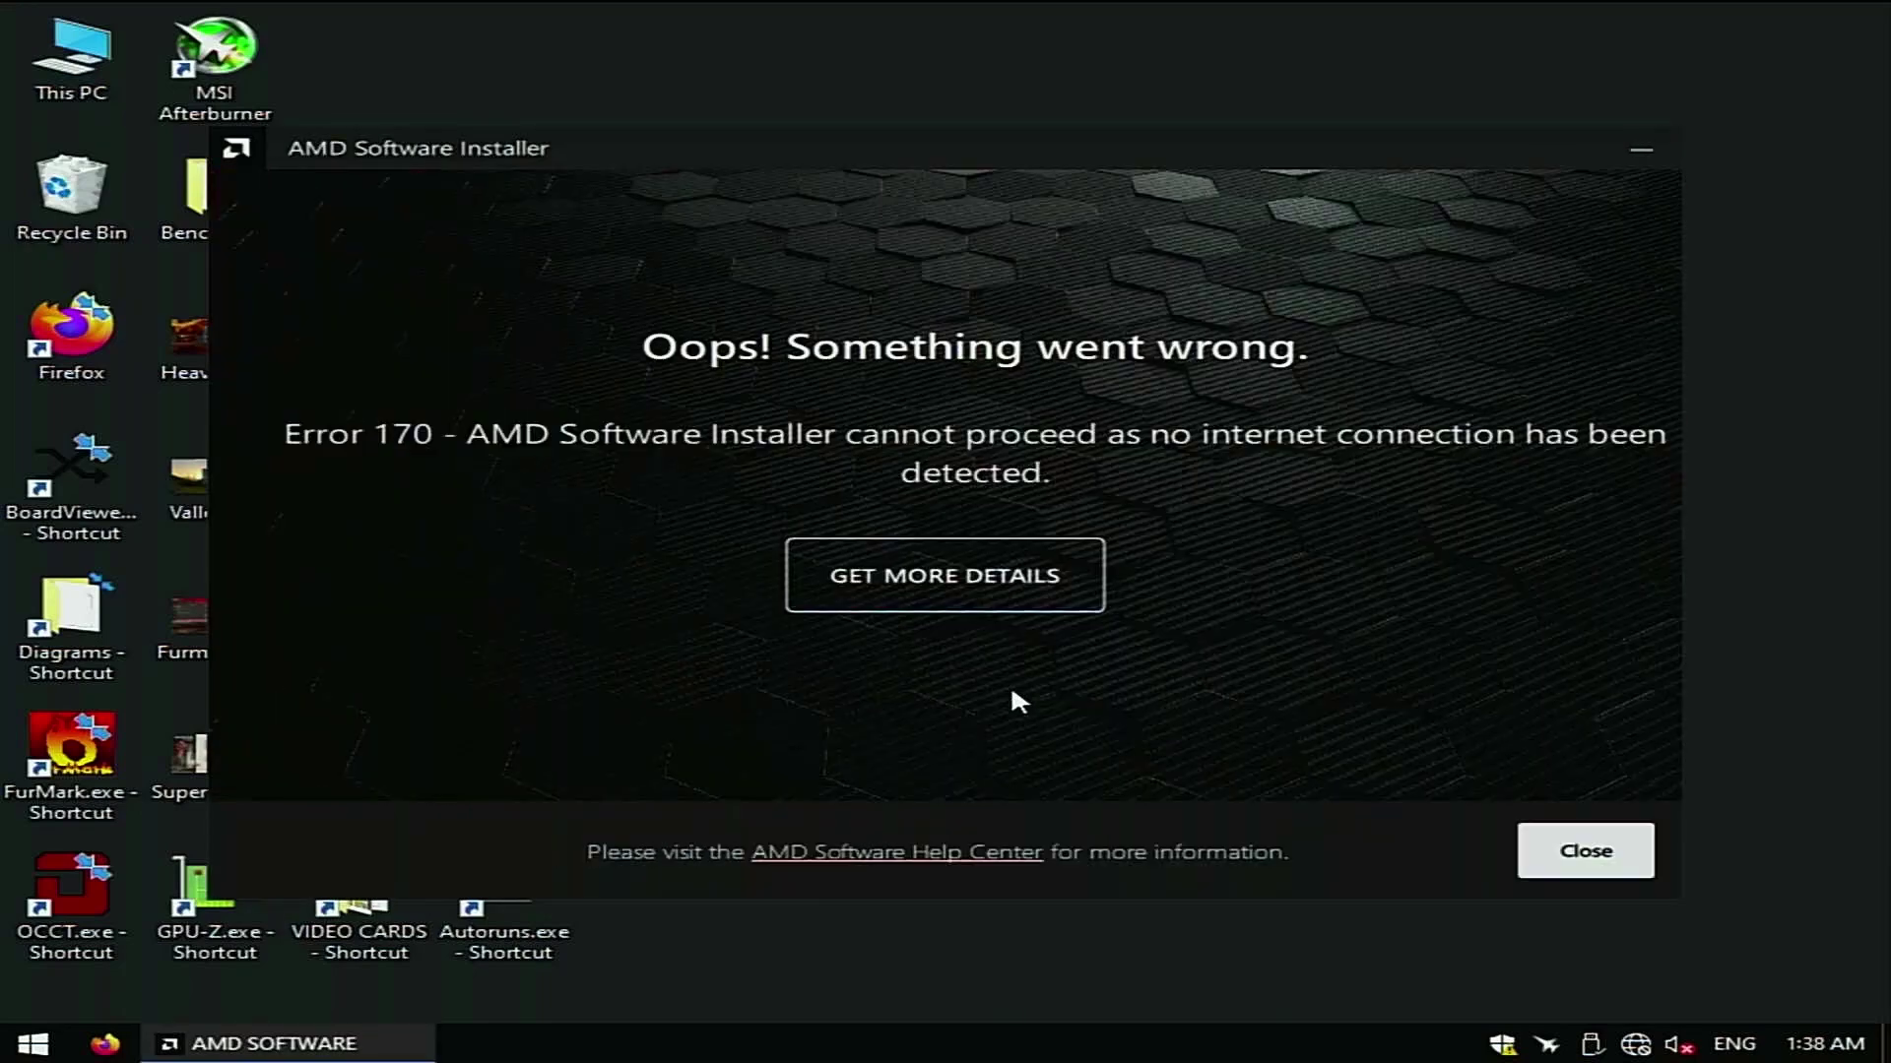
left_click(1635, 1044)
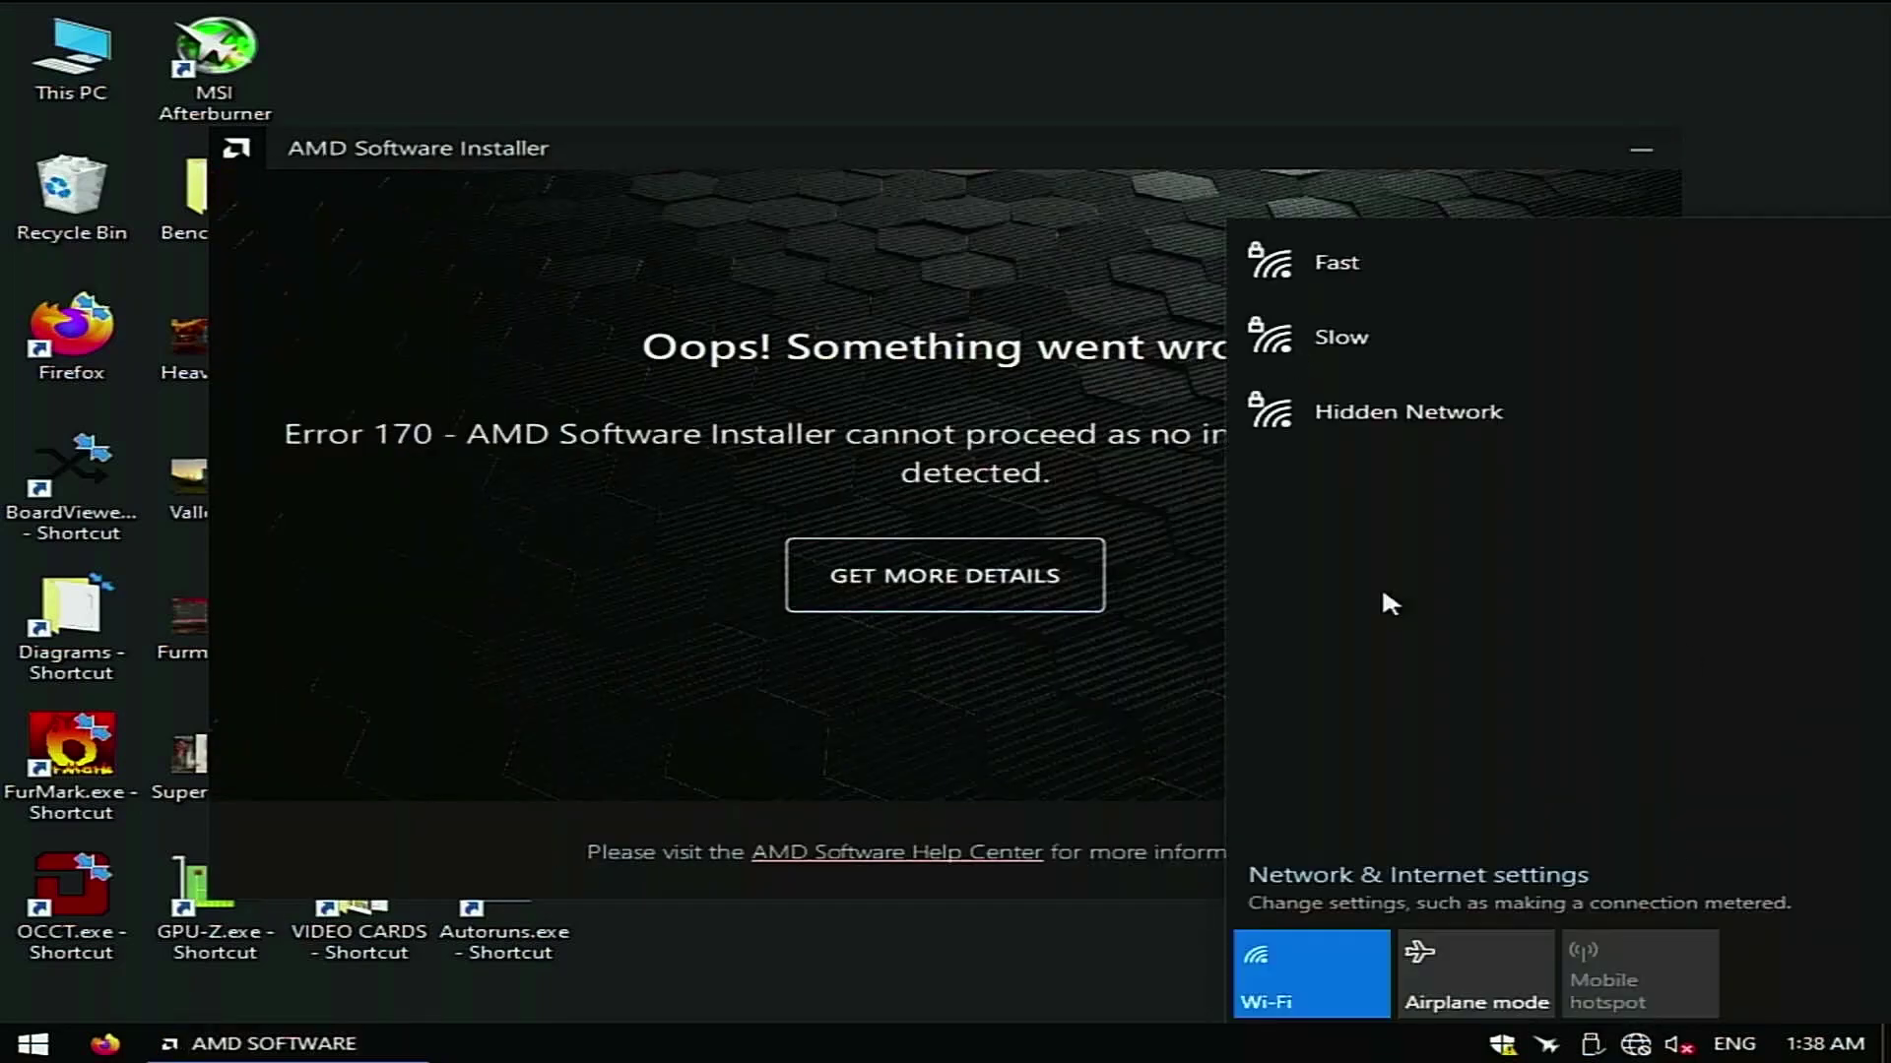
left_click(1280, 264)
key("Escape")
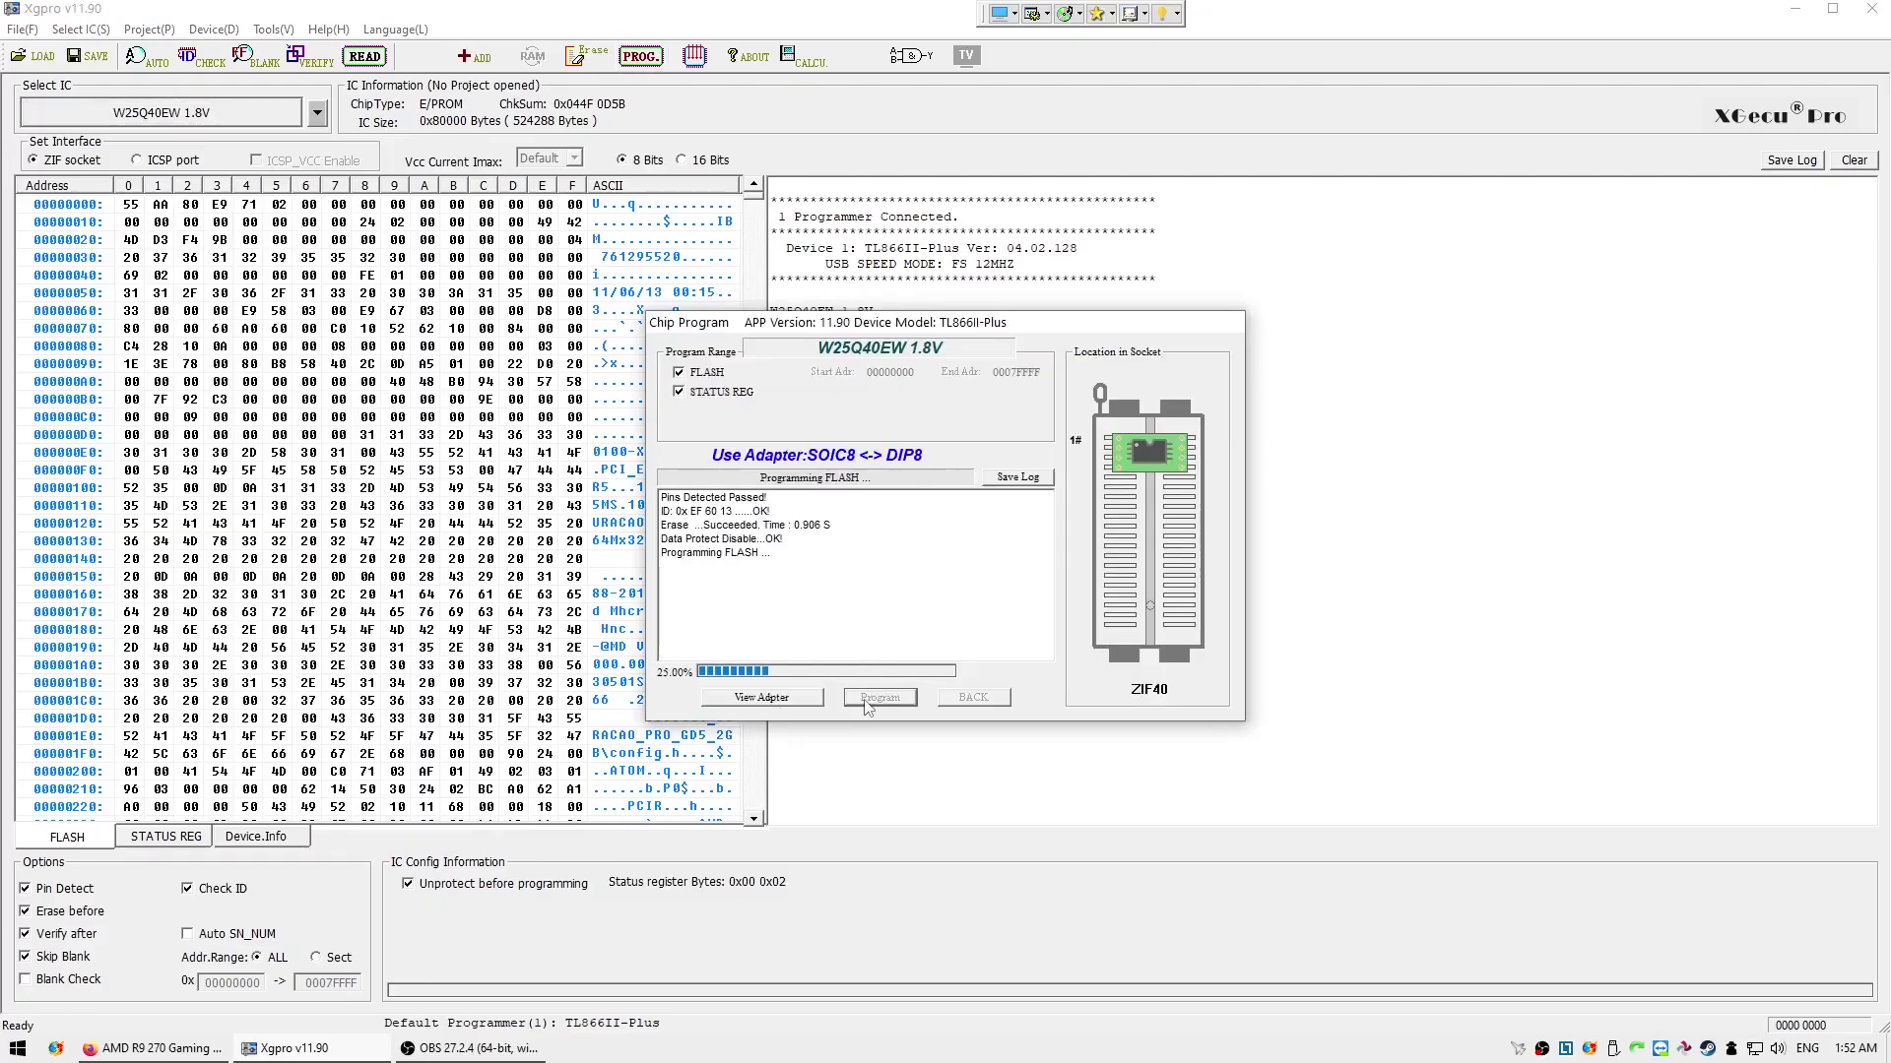
Close the finished programming window to return to Xgpro's main window
left_click(961, 701)
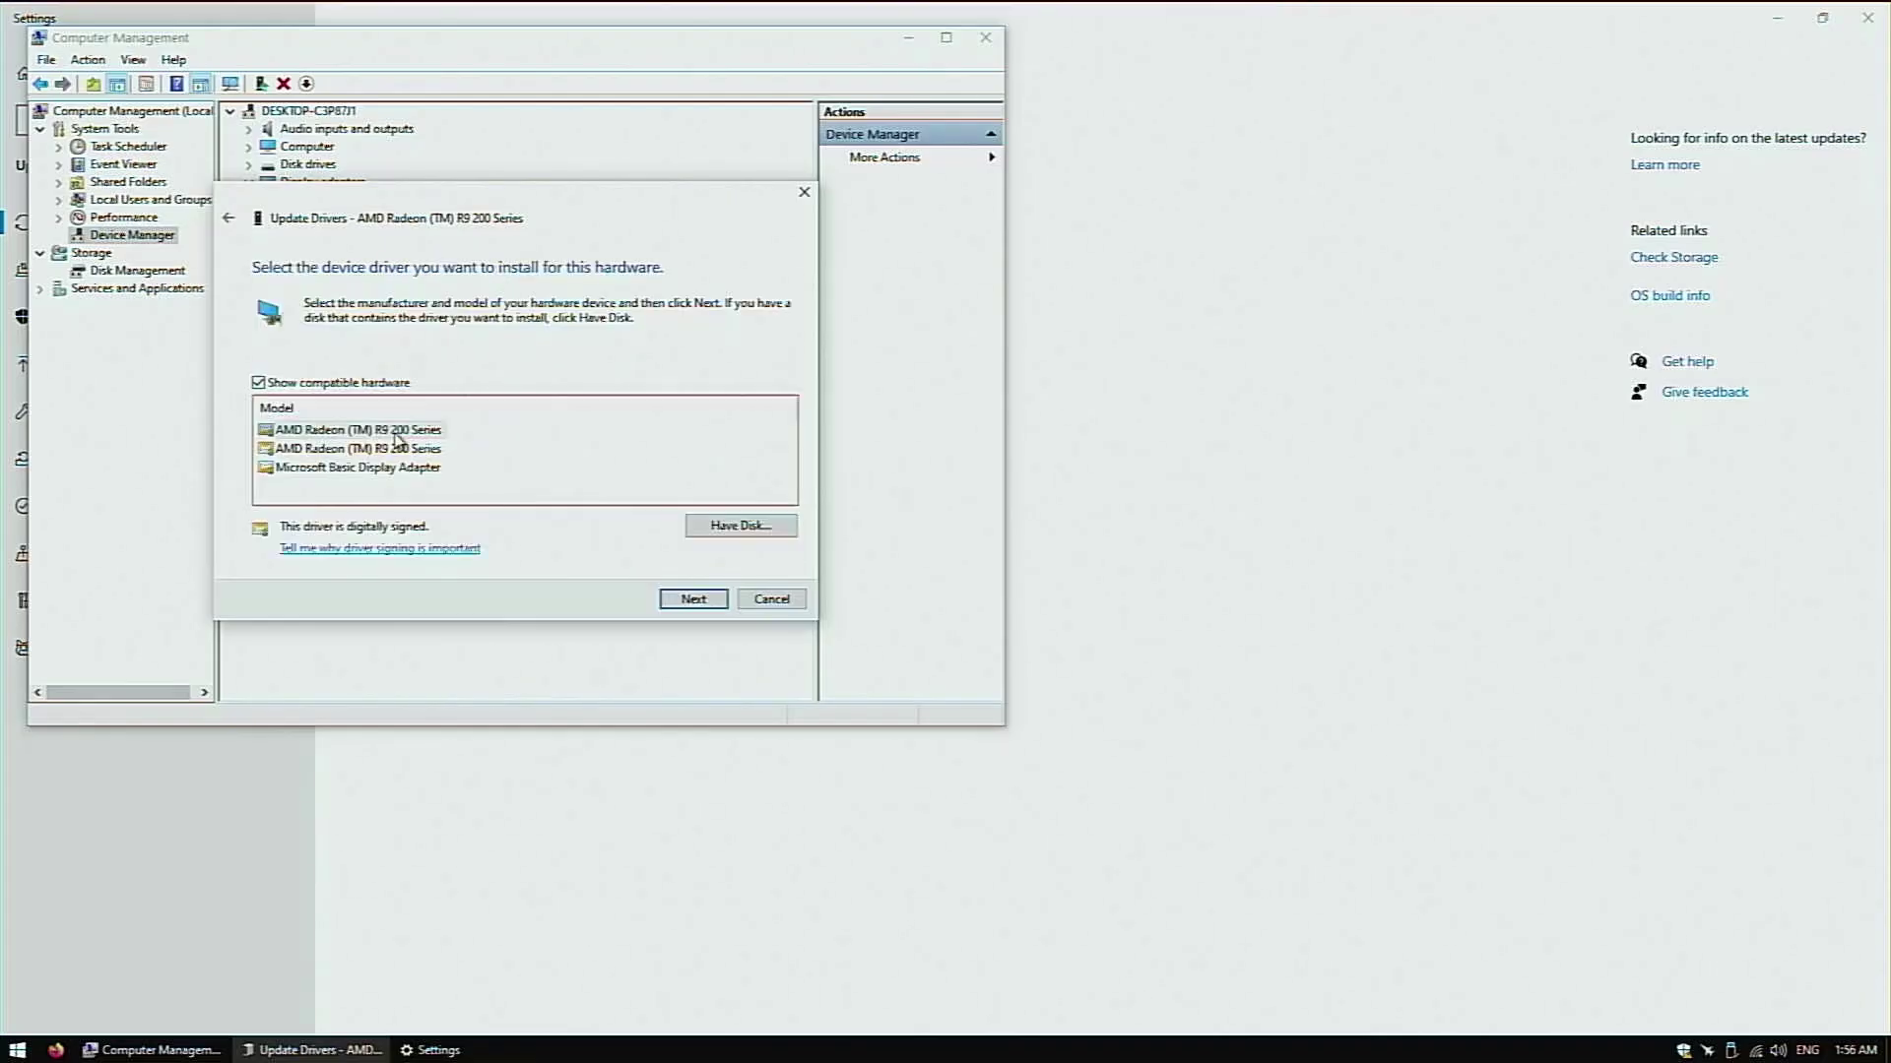
Pick the first listed driver, then launch FurMark and start the fur donut stress test
left_click(356, 435)
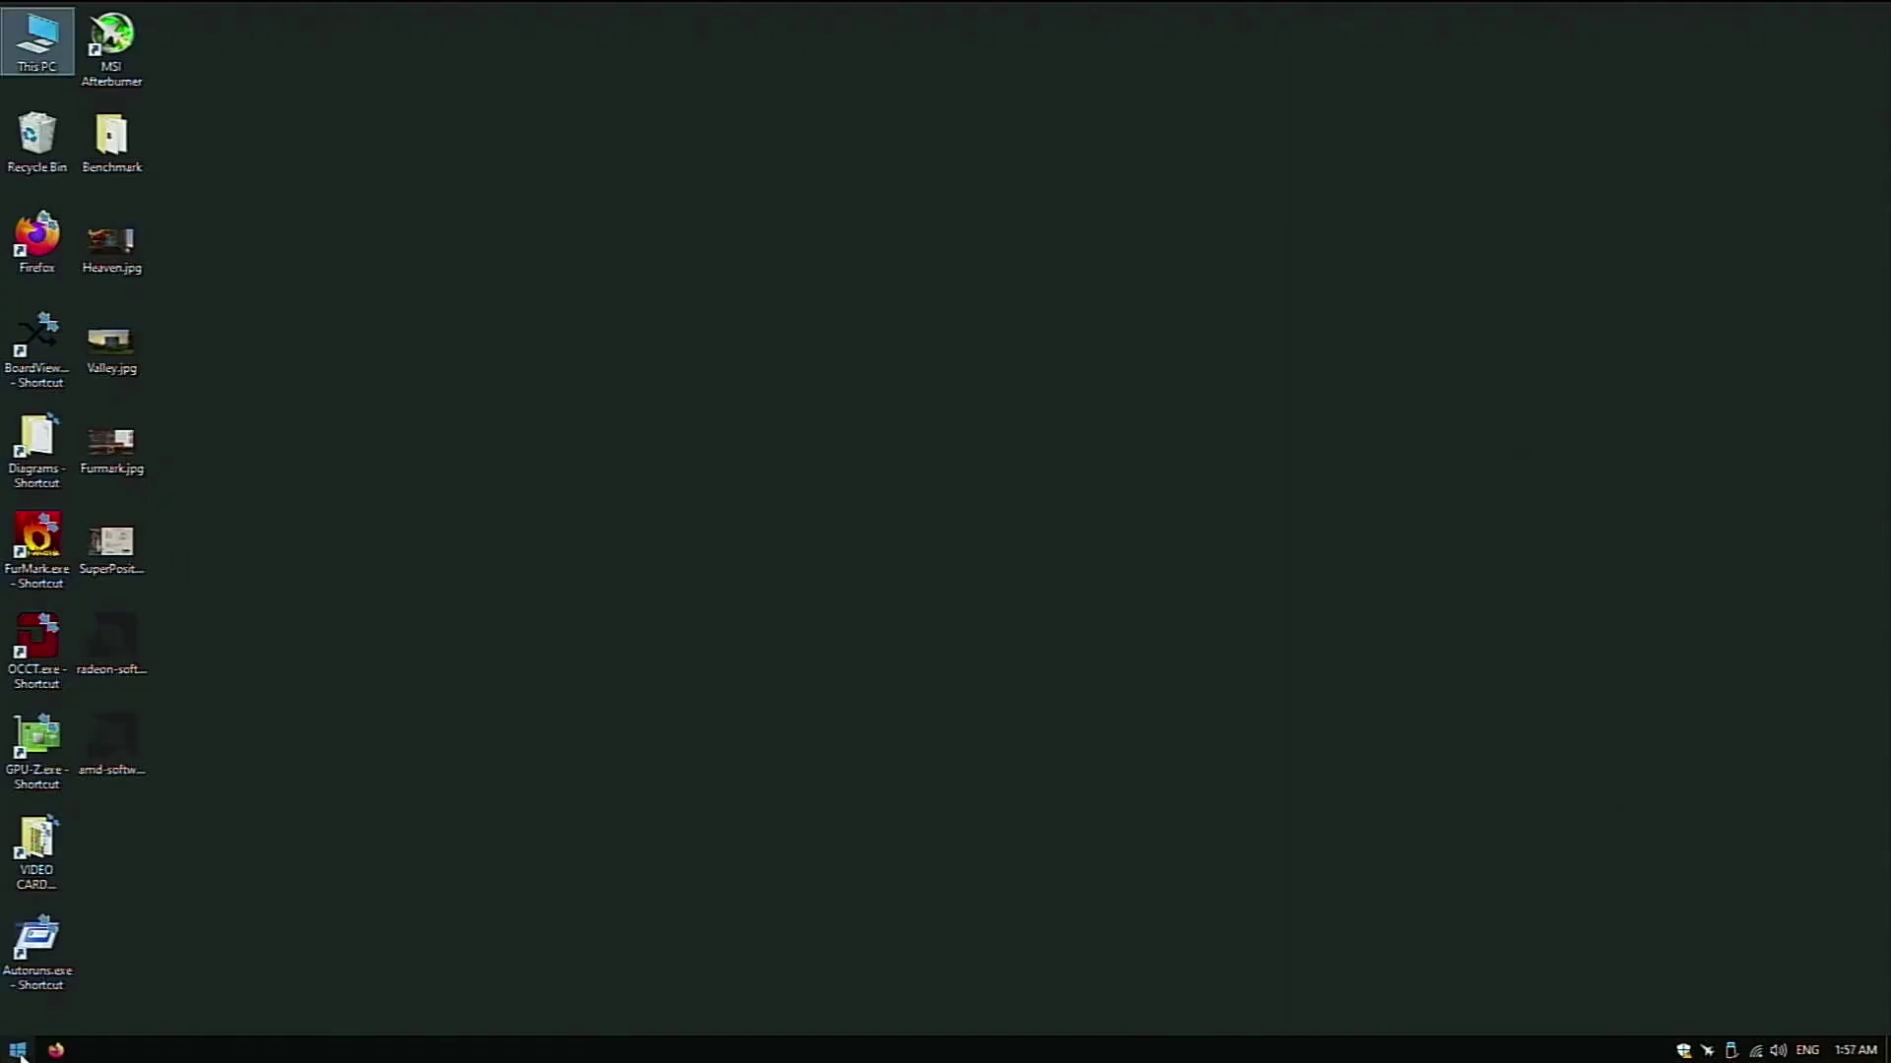
left_click(17, 1051)
double_click(36, 542)
left_click(1048, 573)
left_click(1042, 542)
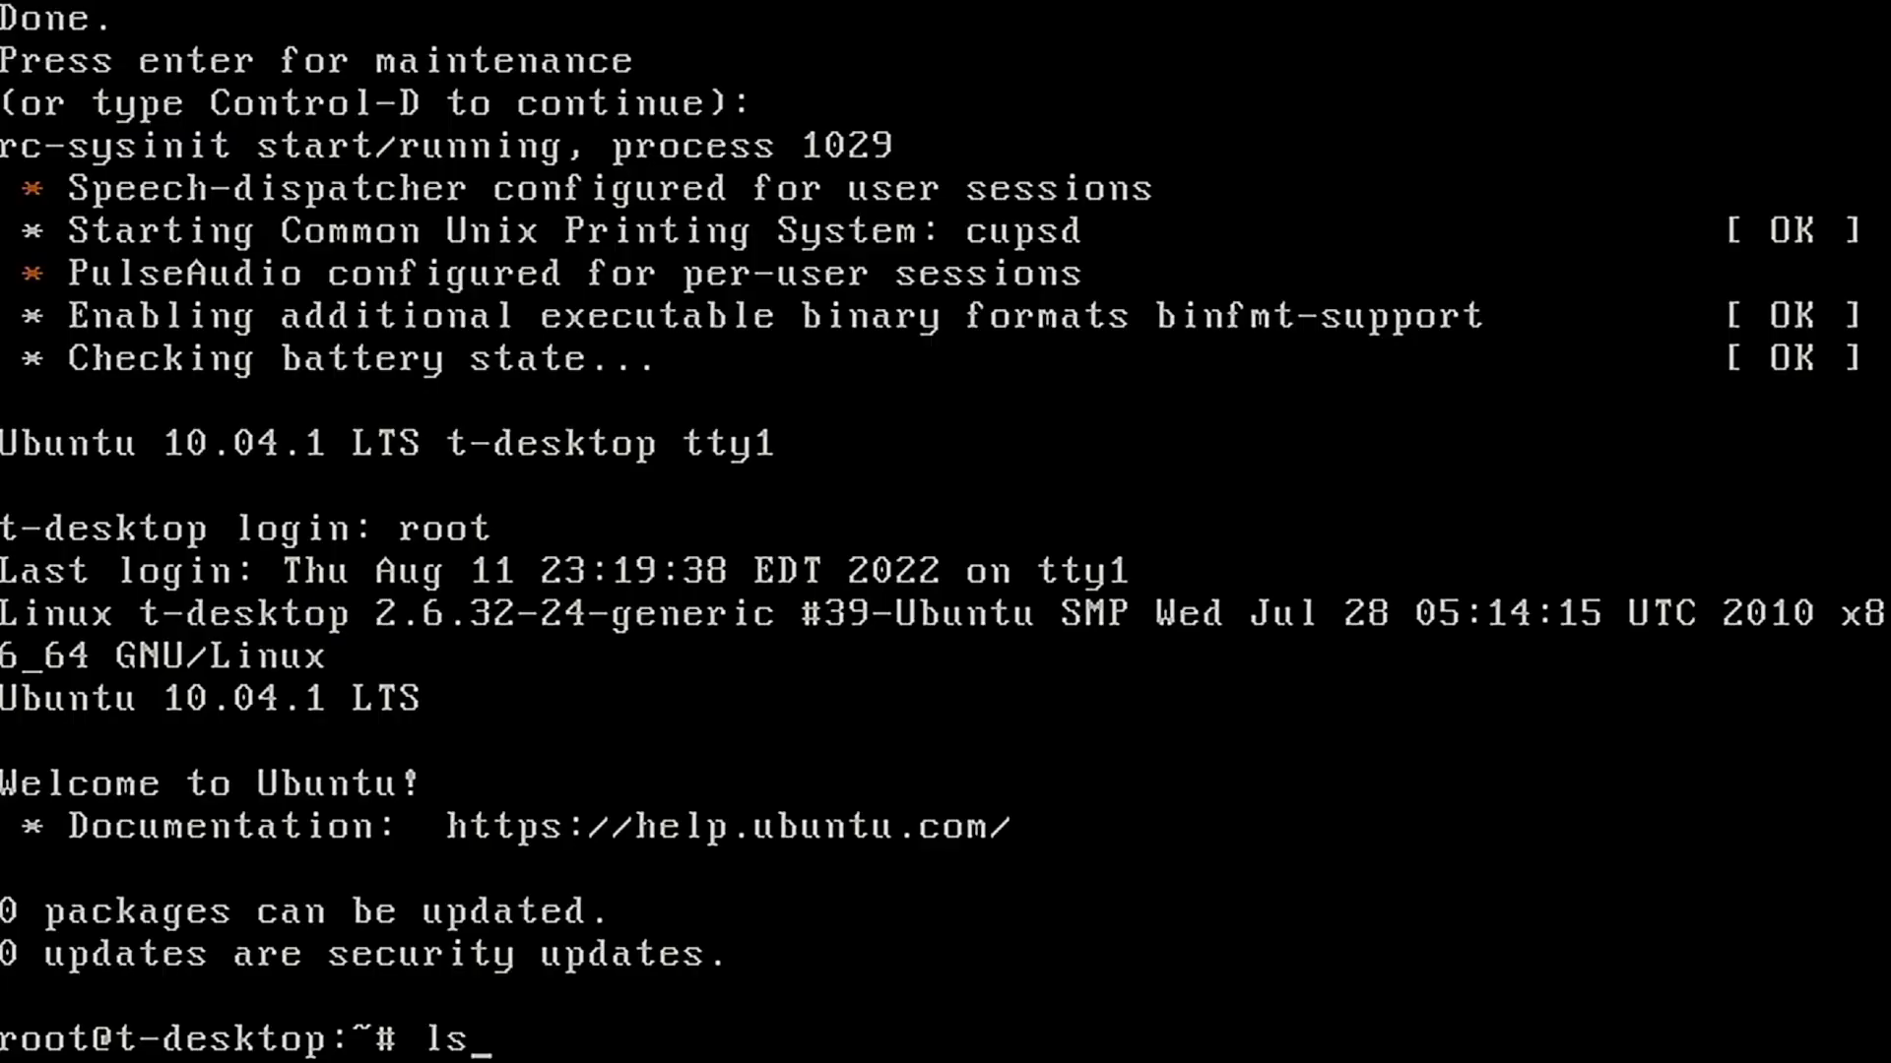
Navigate via /home/t into /home/t/270 and list its tserver and atiflash files
key("Return")
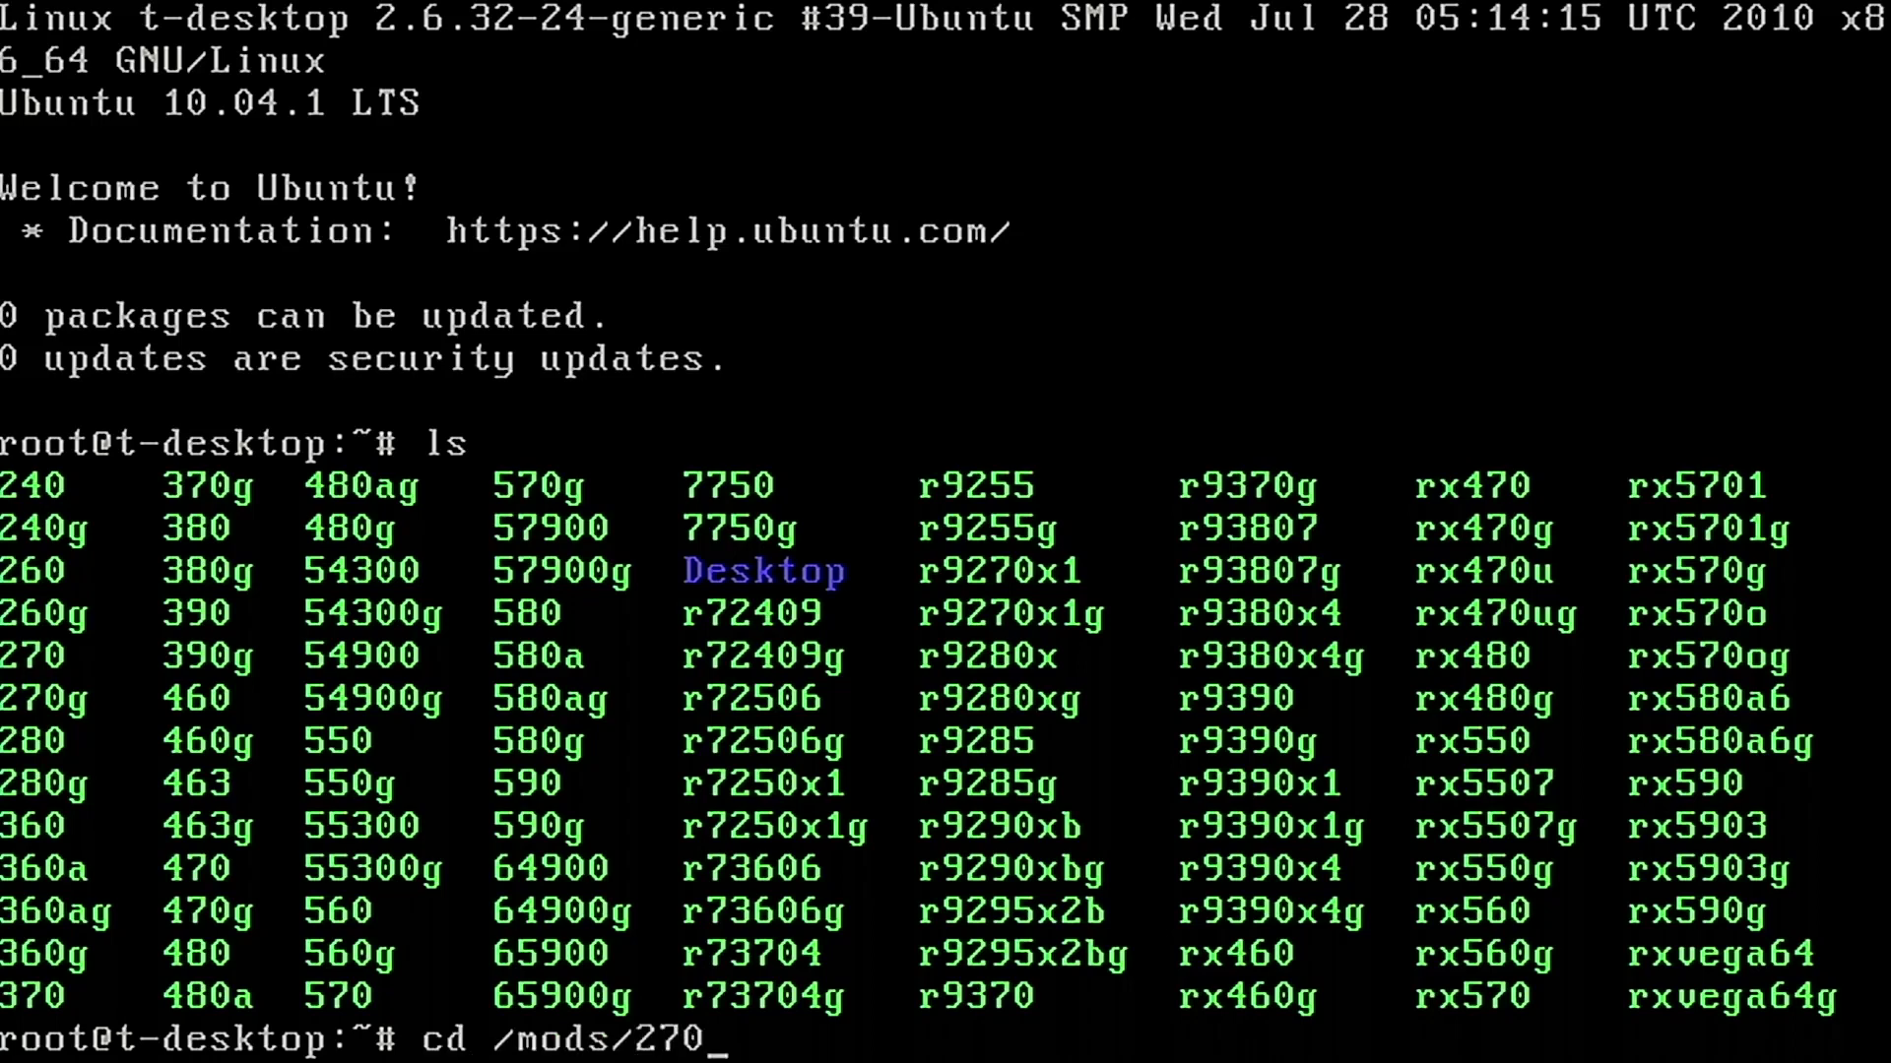
key("Return")
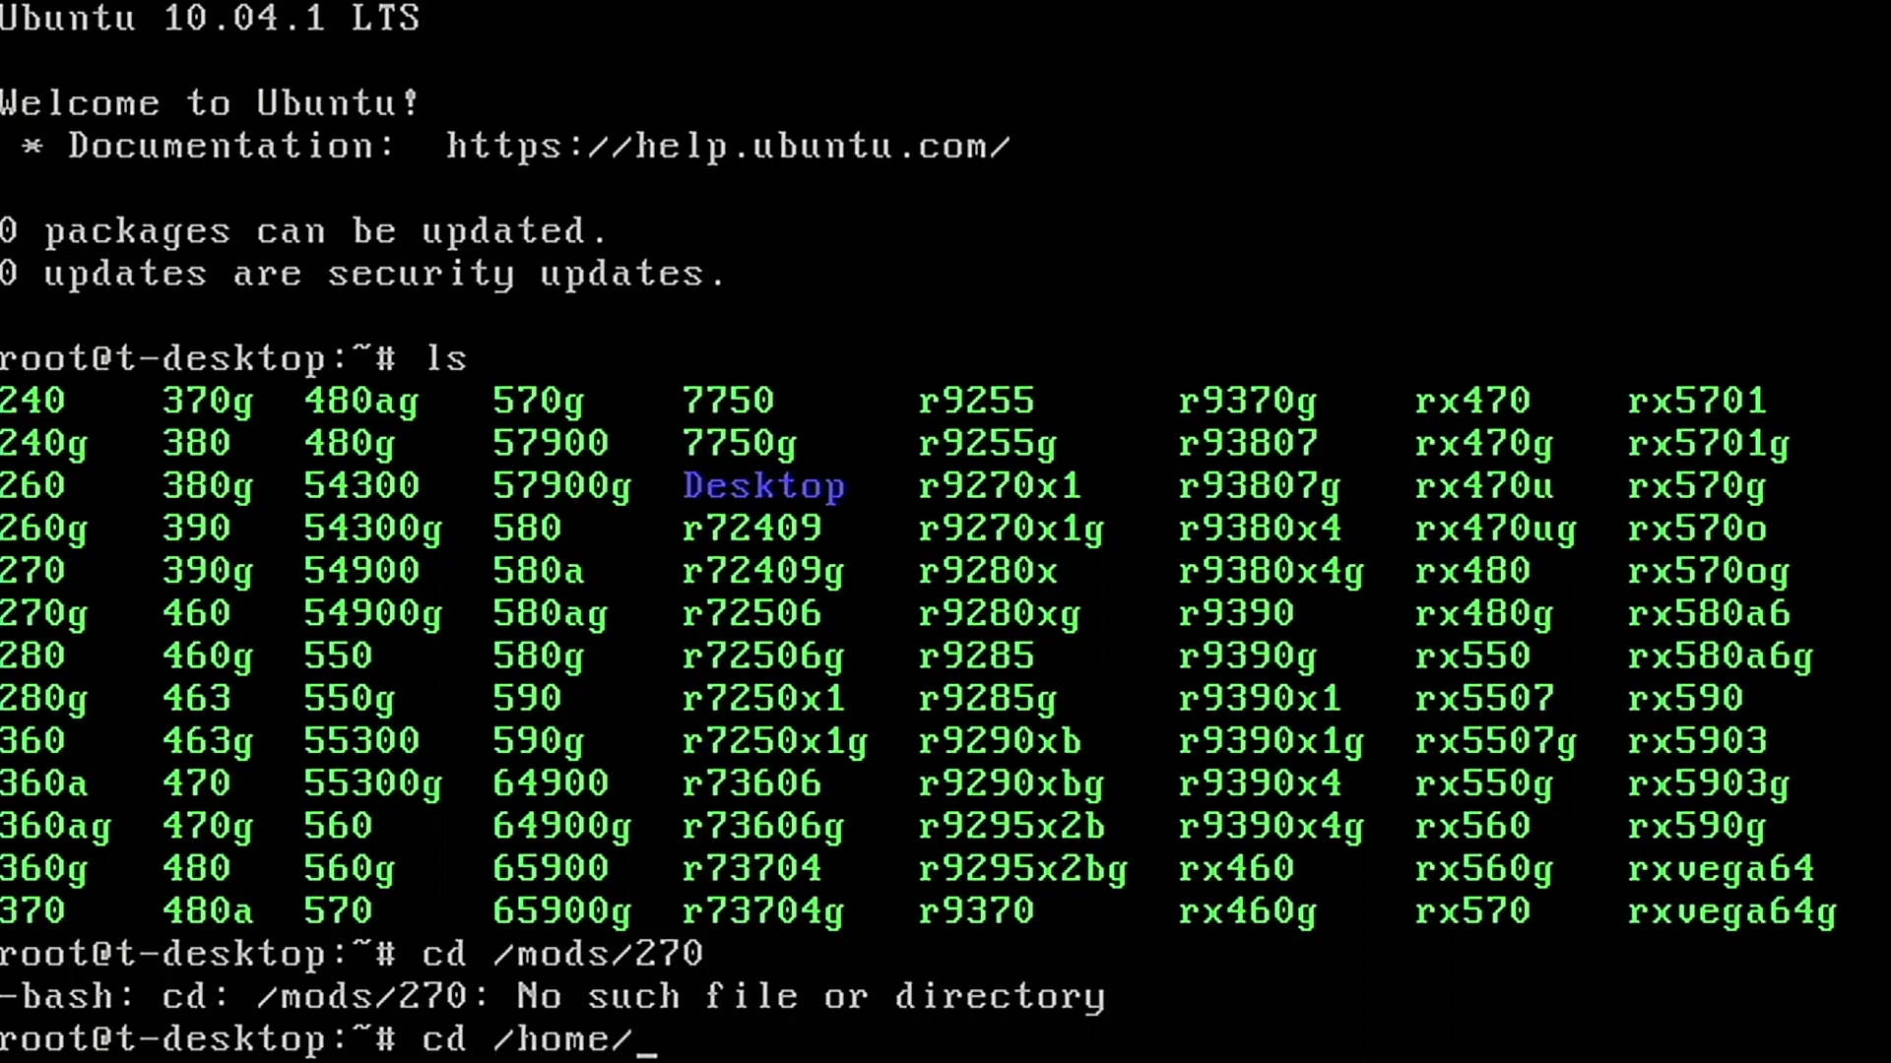
key("Return")
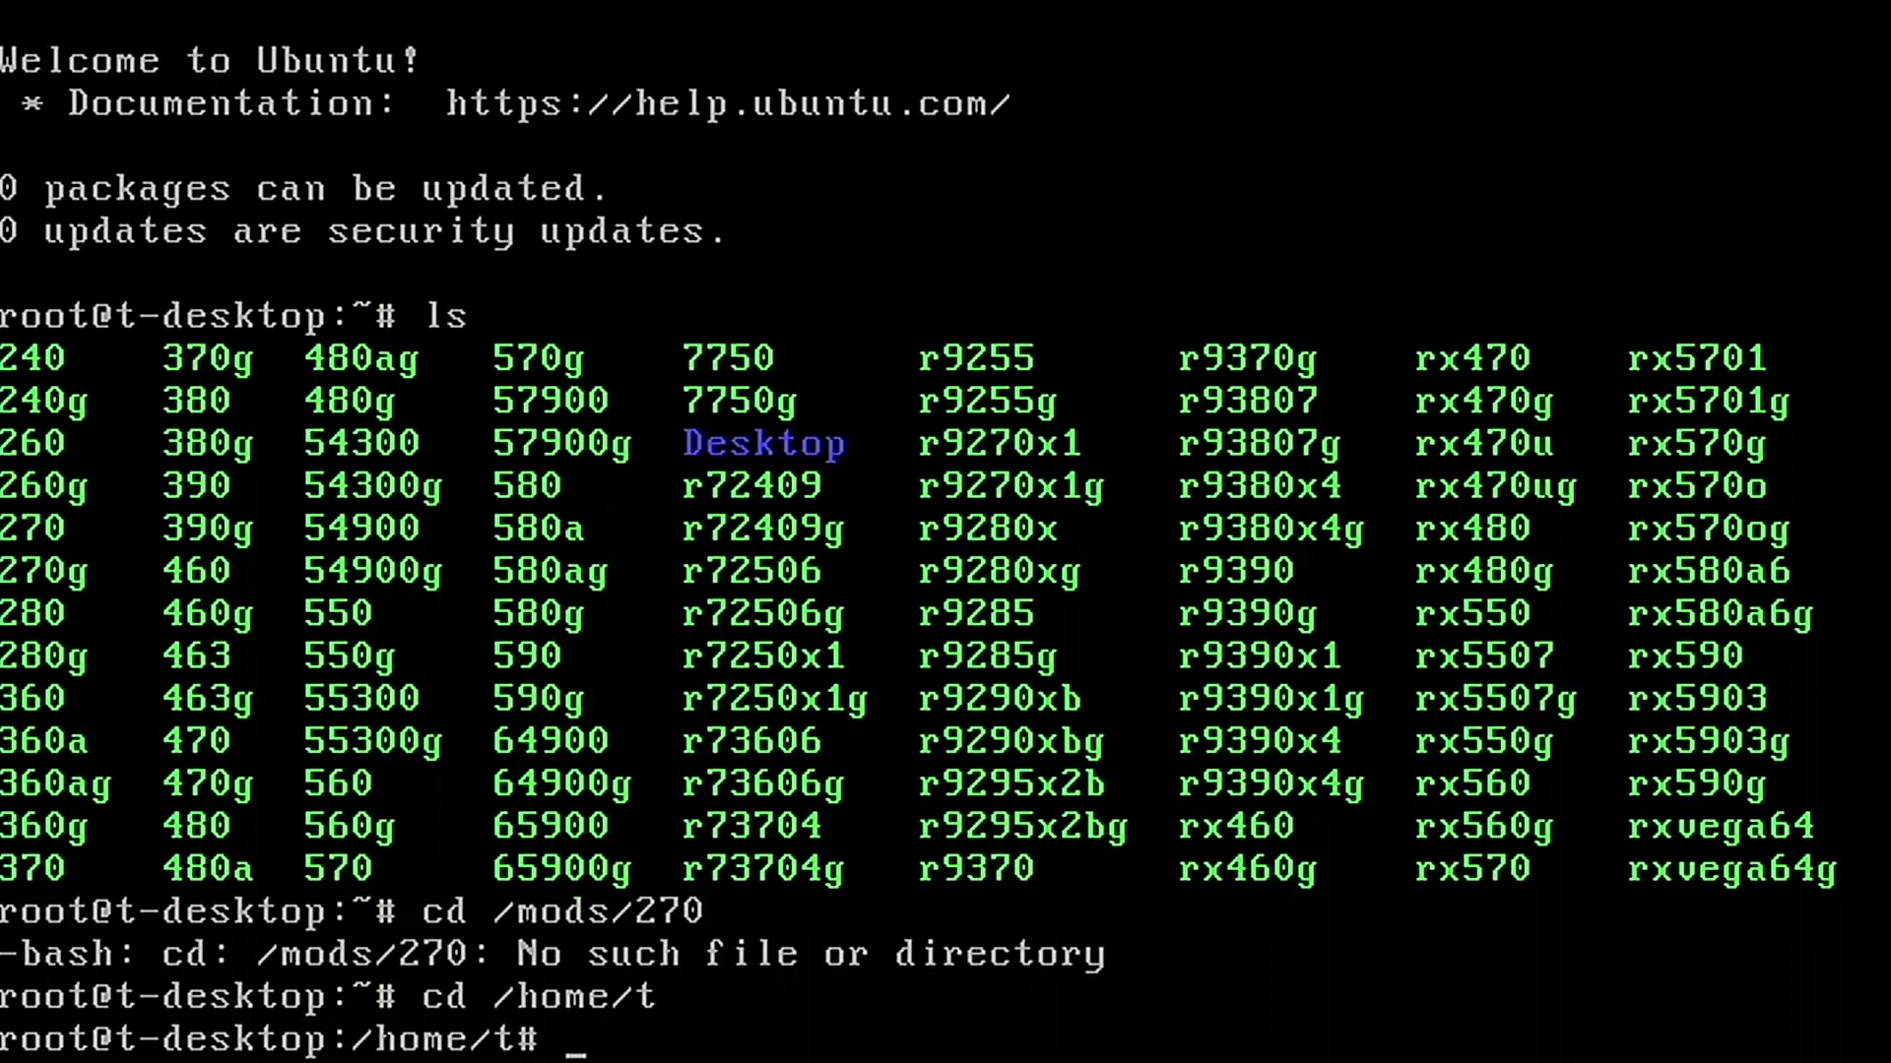
type("ls")
key("Return")
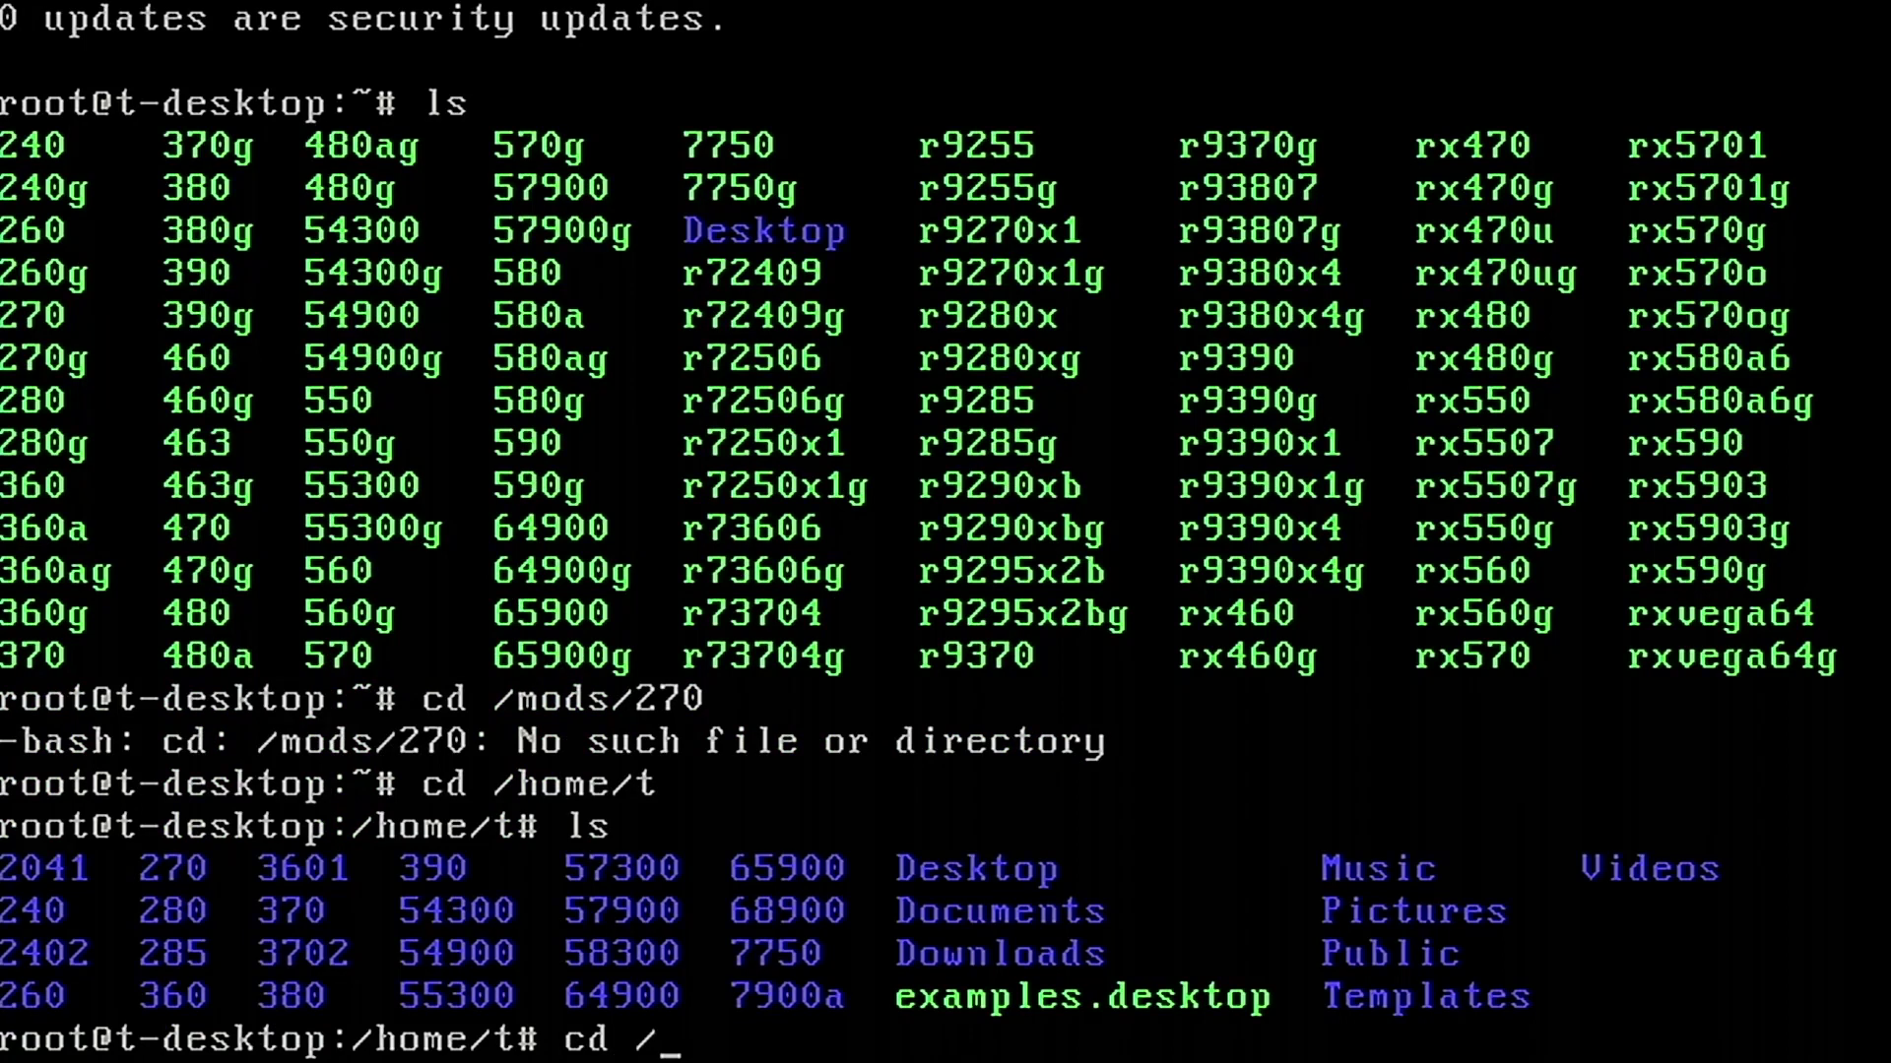
type("home/t")
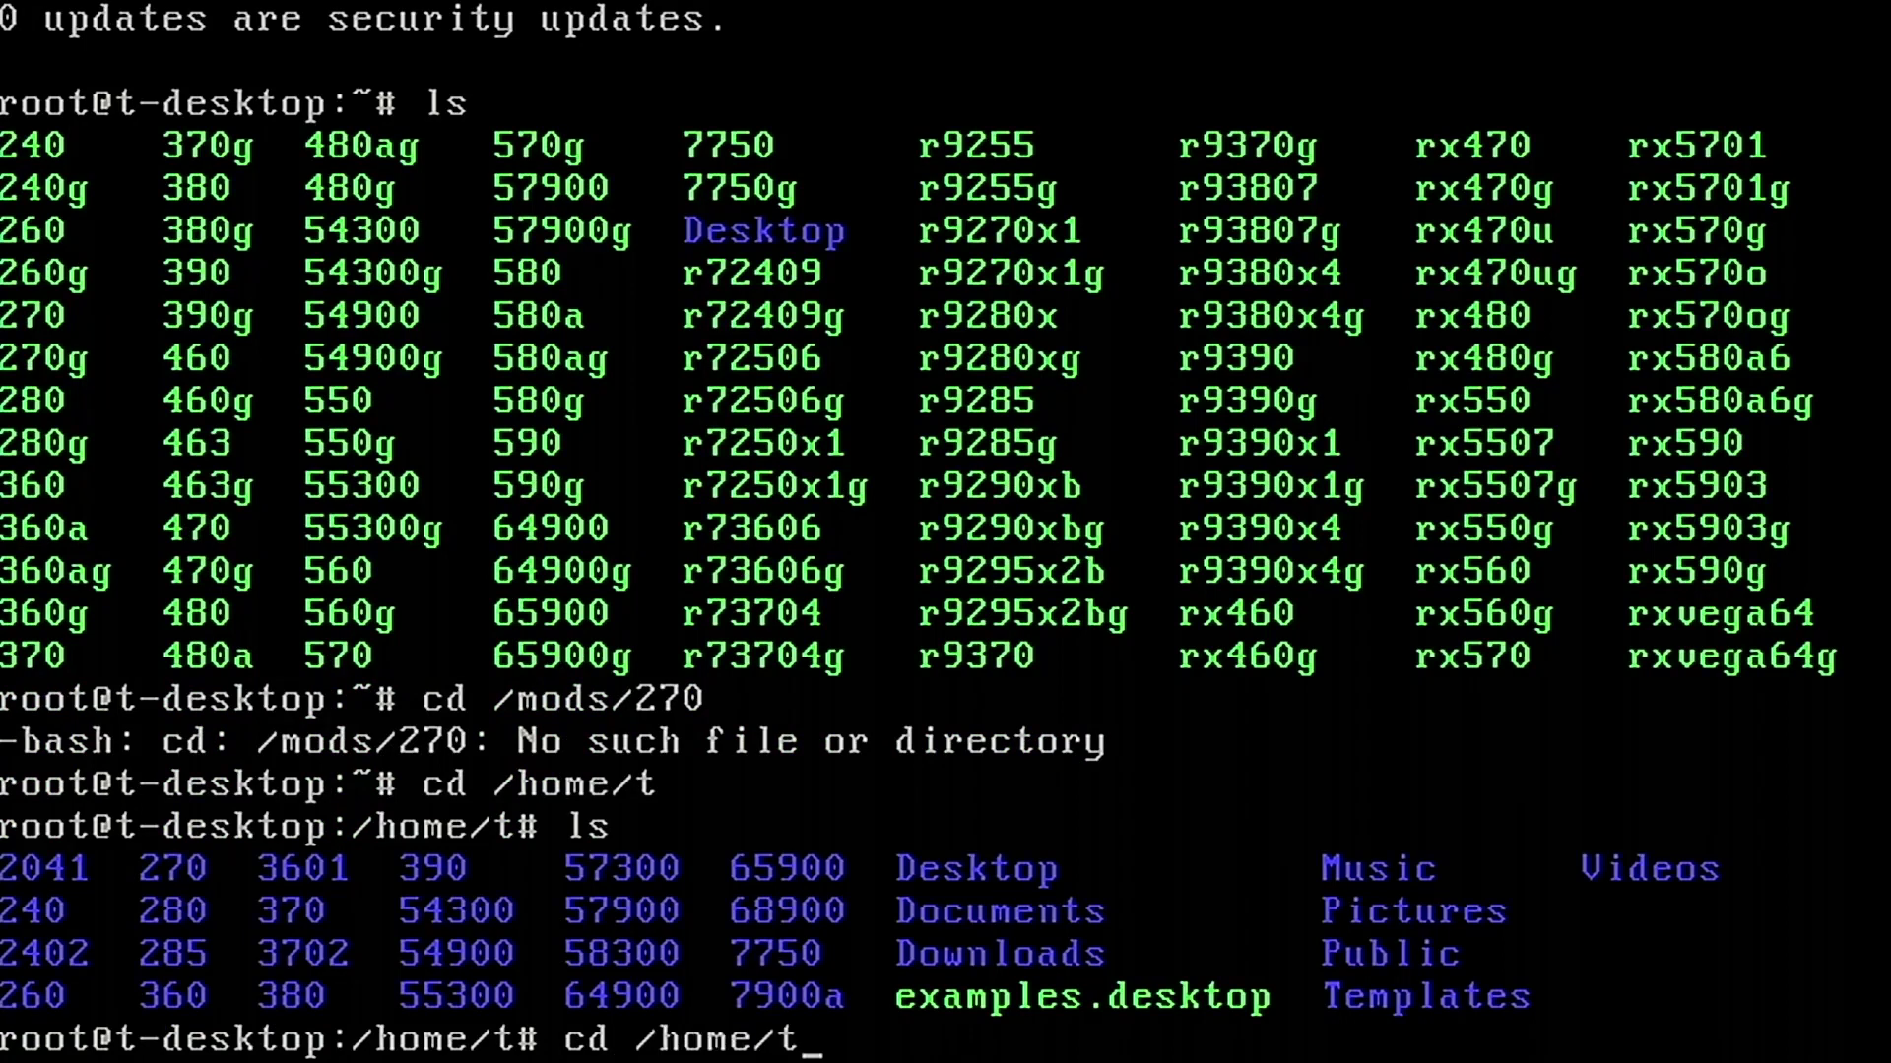
type("/270")
key("Return")
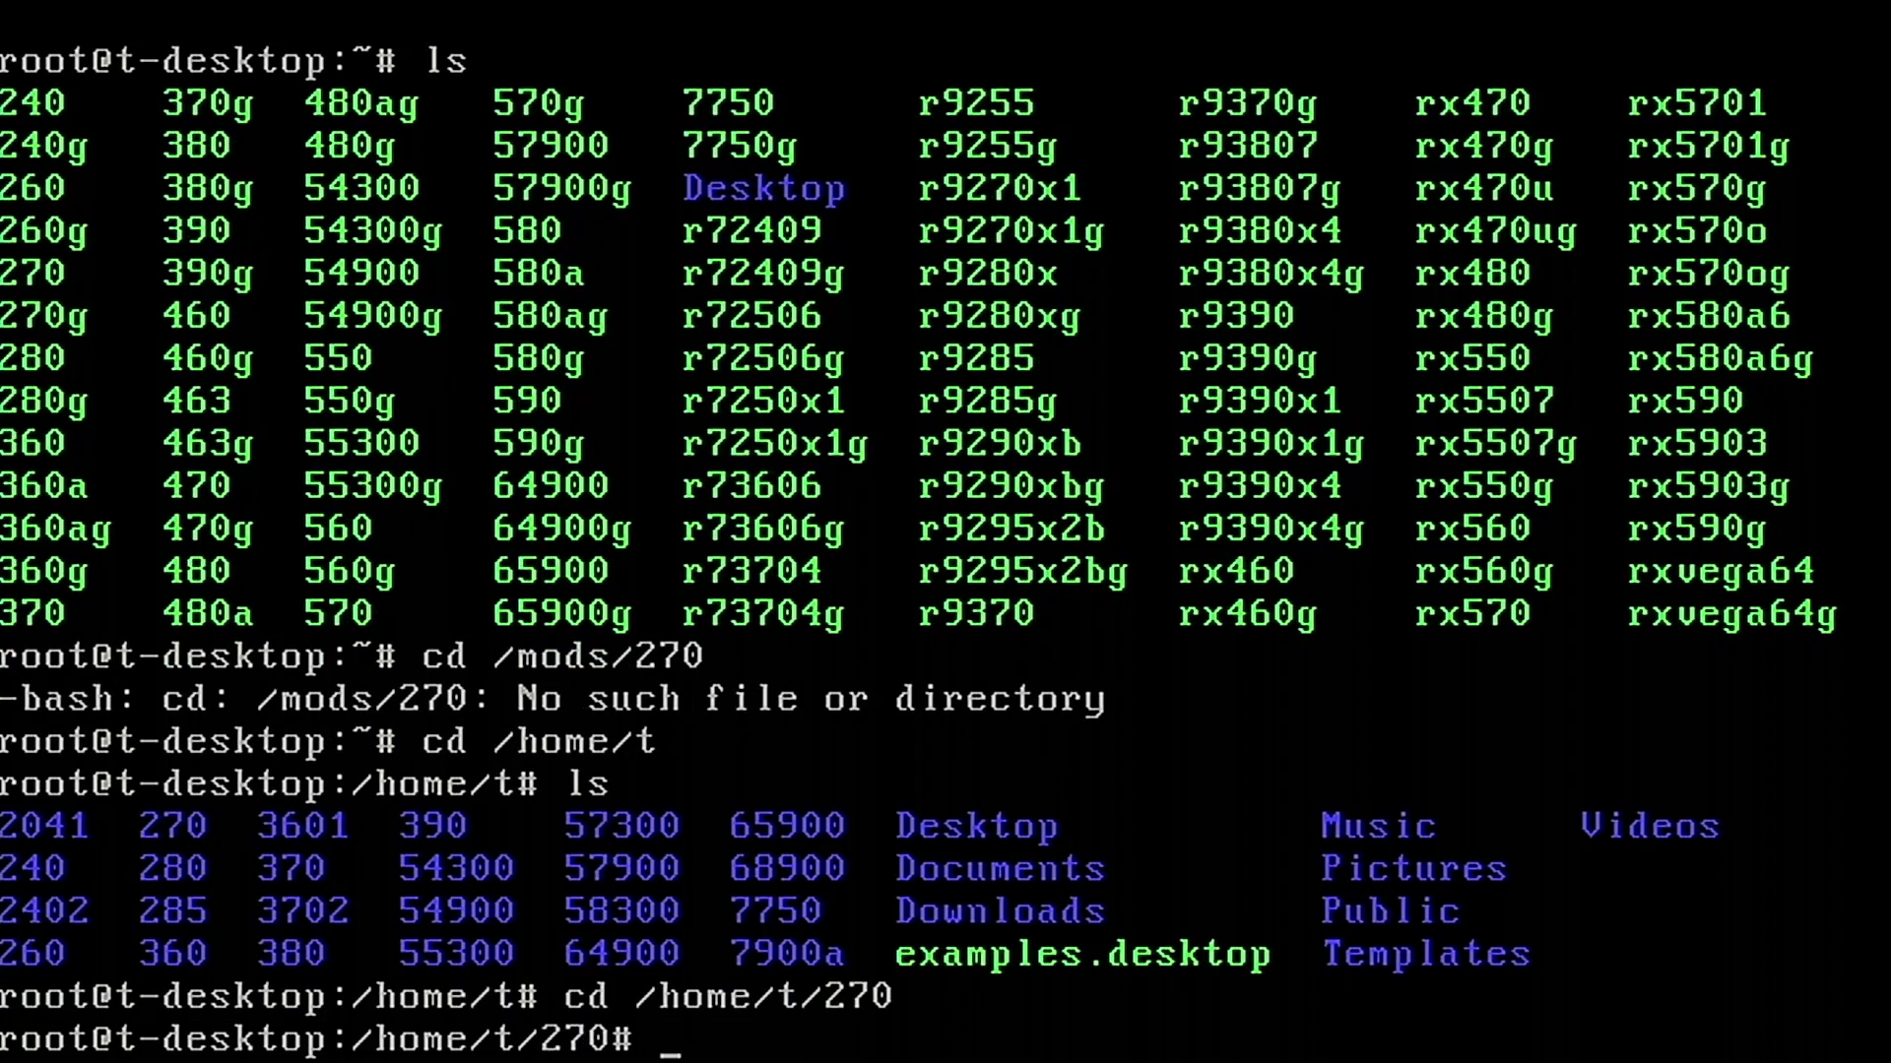
type("ls")
key("Return")
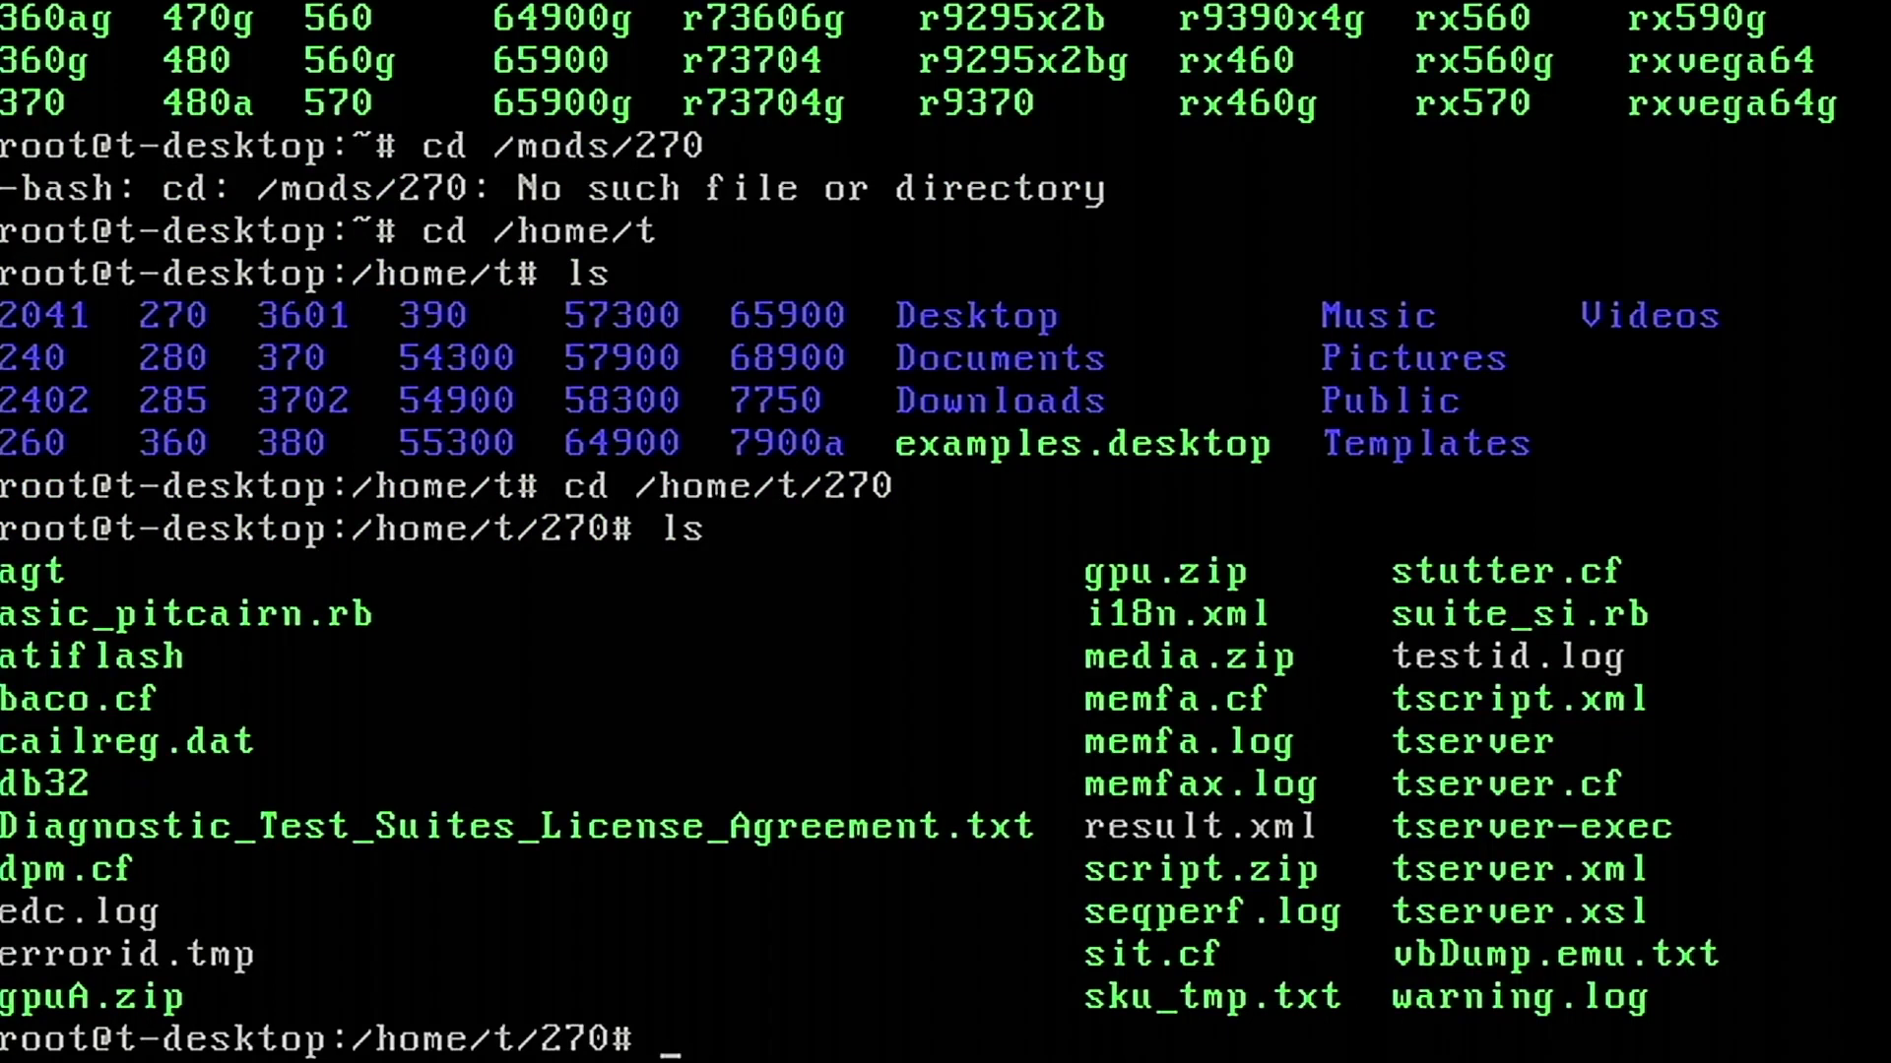
Delete memfa.log after fixing the misspelled name, and verify with ls it's gone
type("rm memnfa")
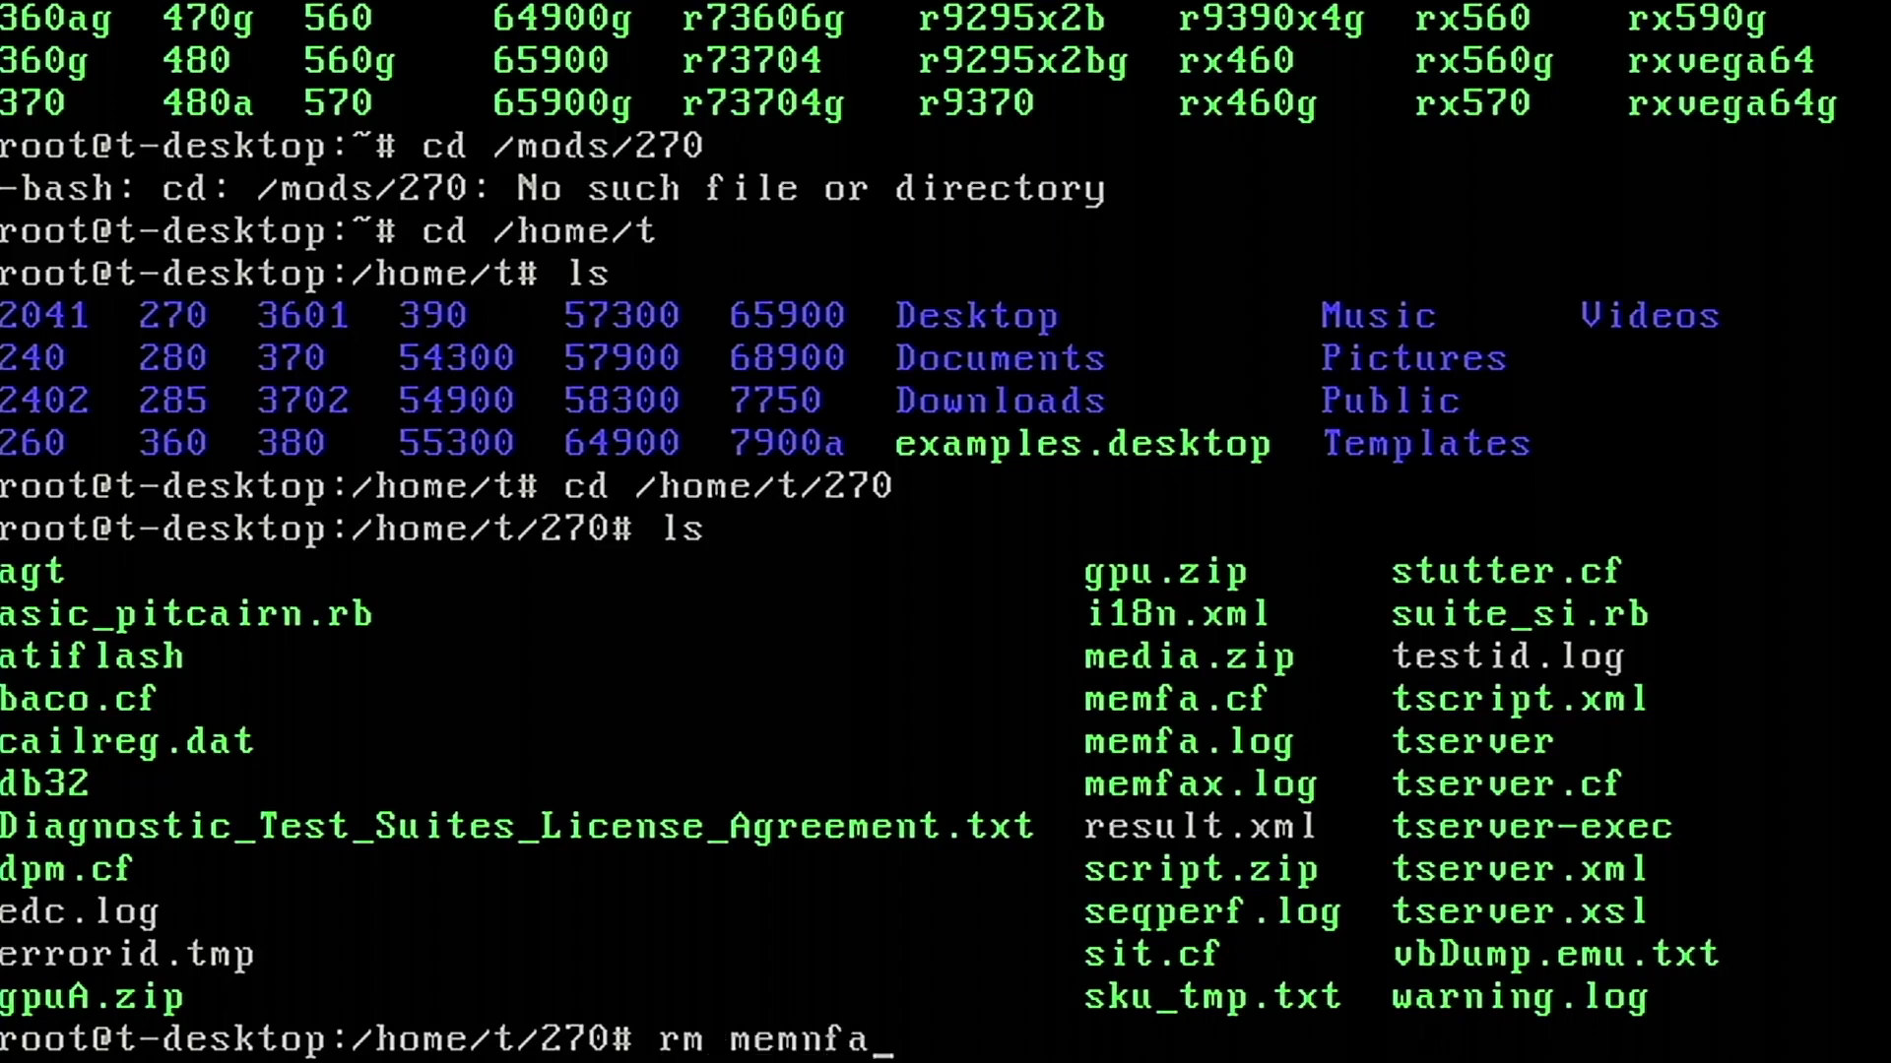
type(".log")
key("Return")
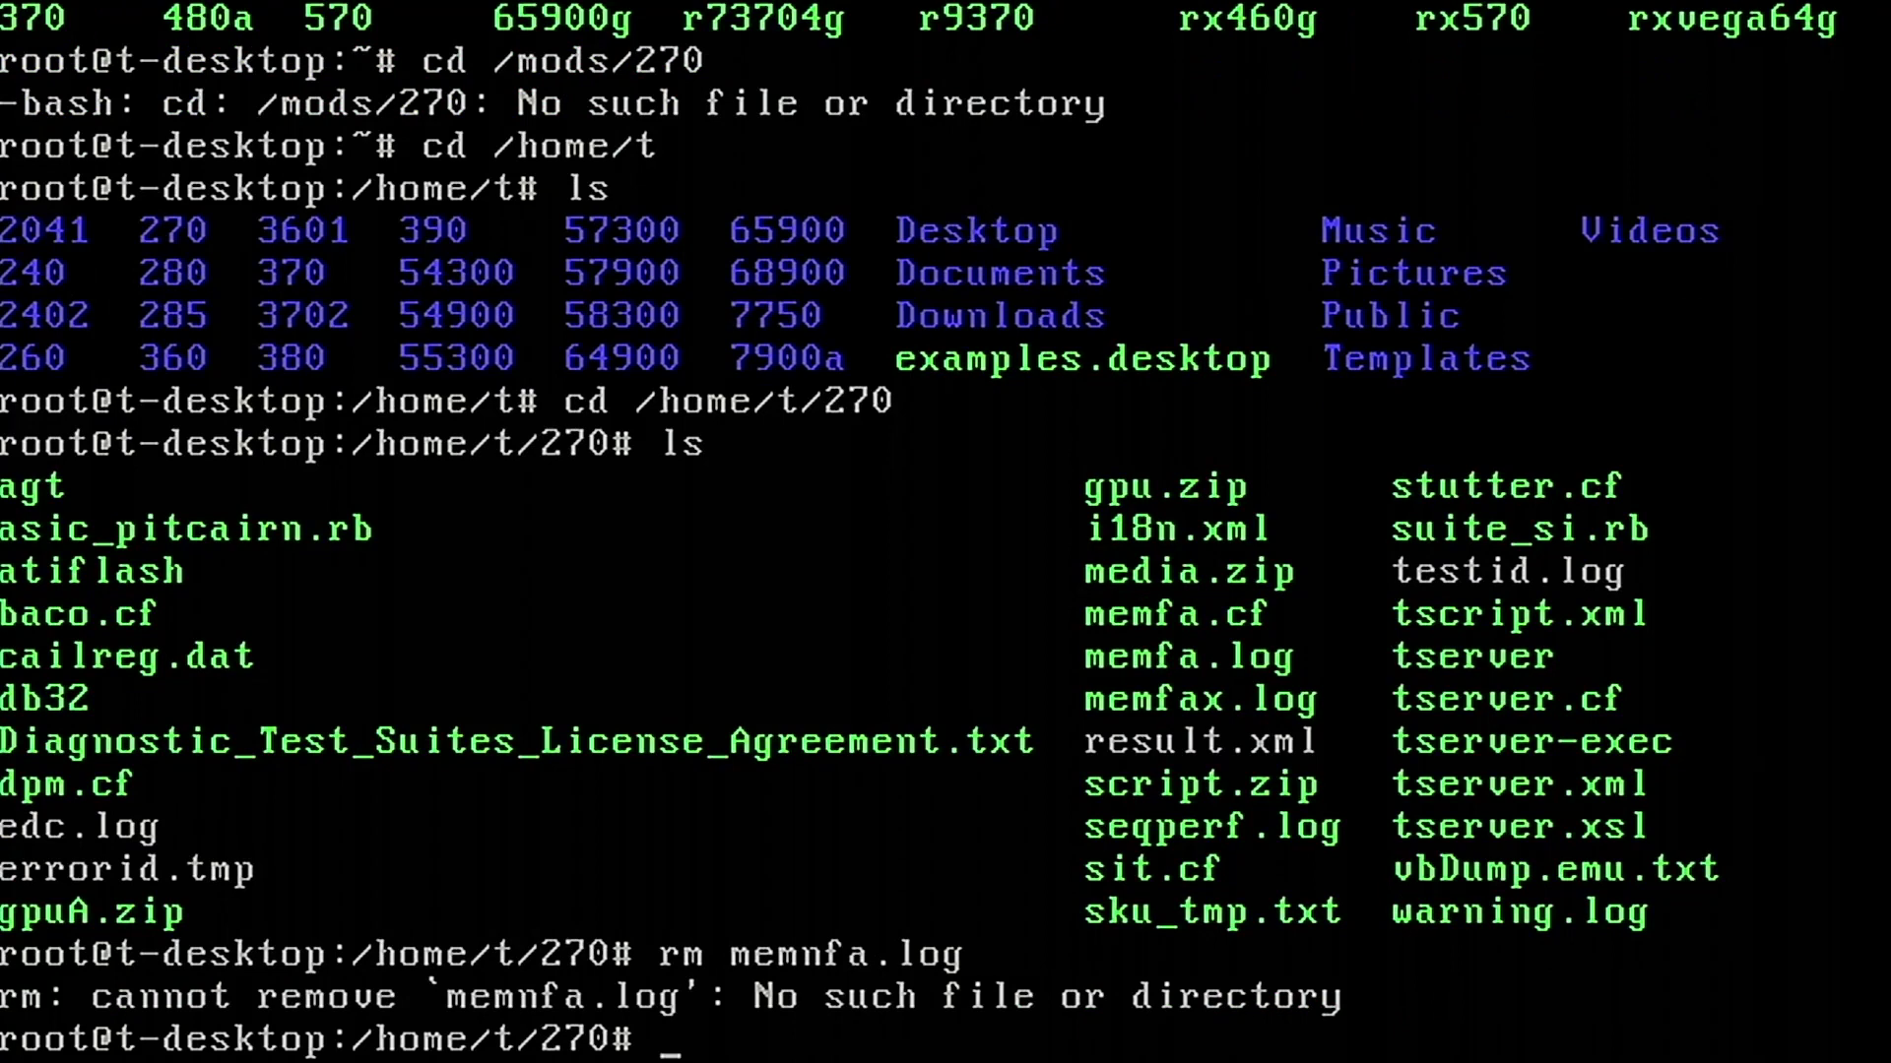
key("Up")
key("BackSpace")
key("BackSpace")
key("BackSpace")
key("BackSpace")
key("BackSpace")
key("BackSpace")
key("BackSpace")
type("fa")
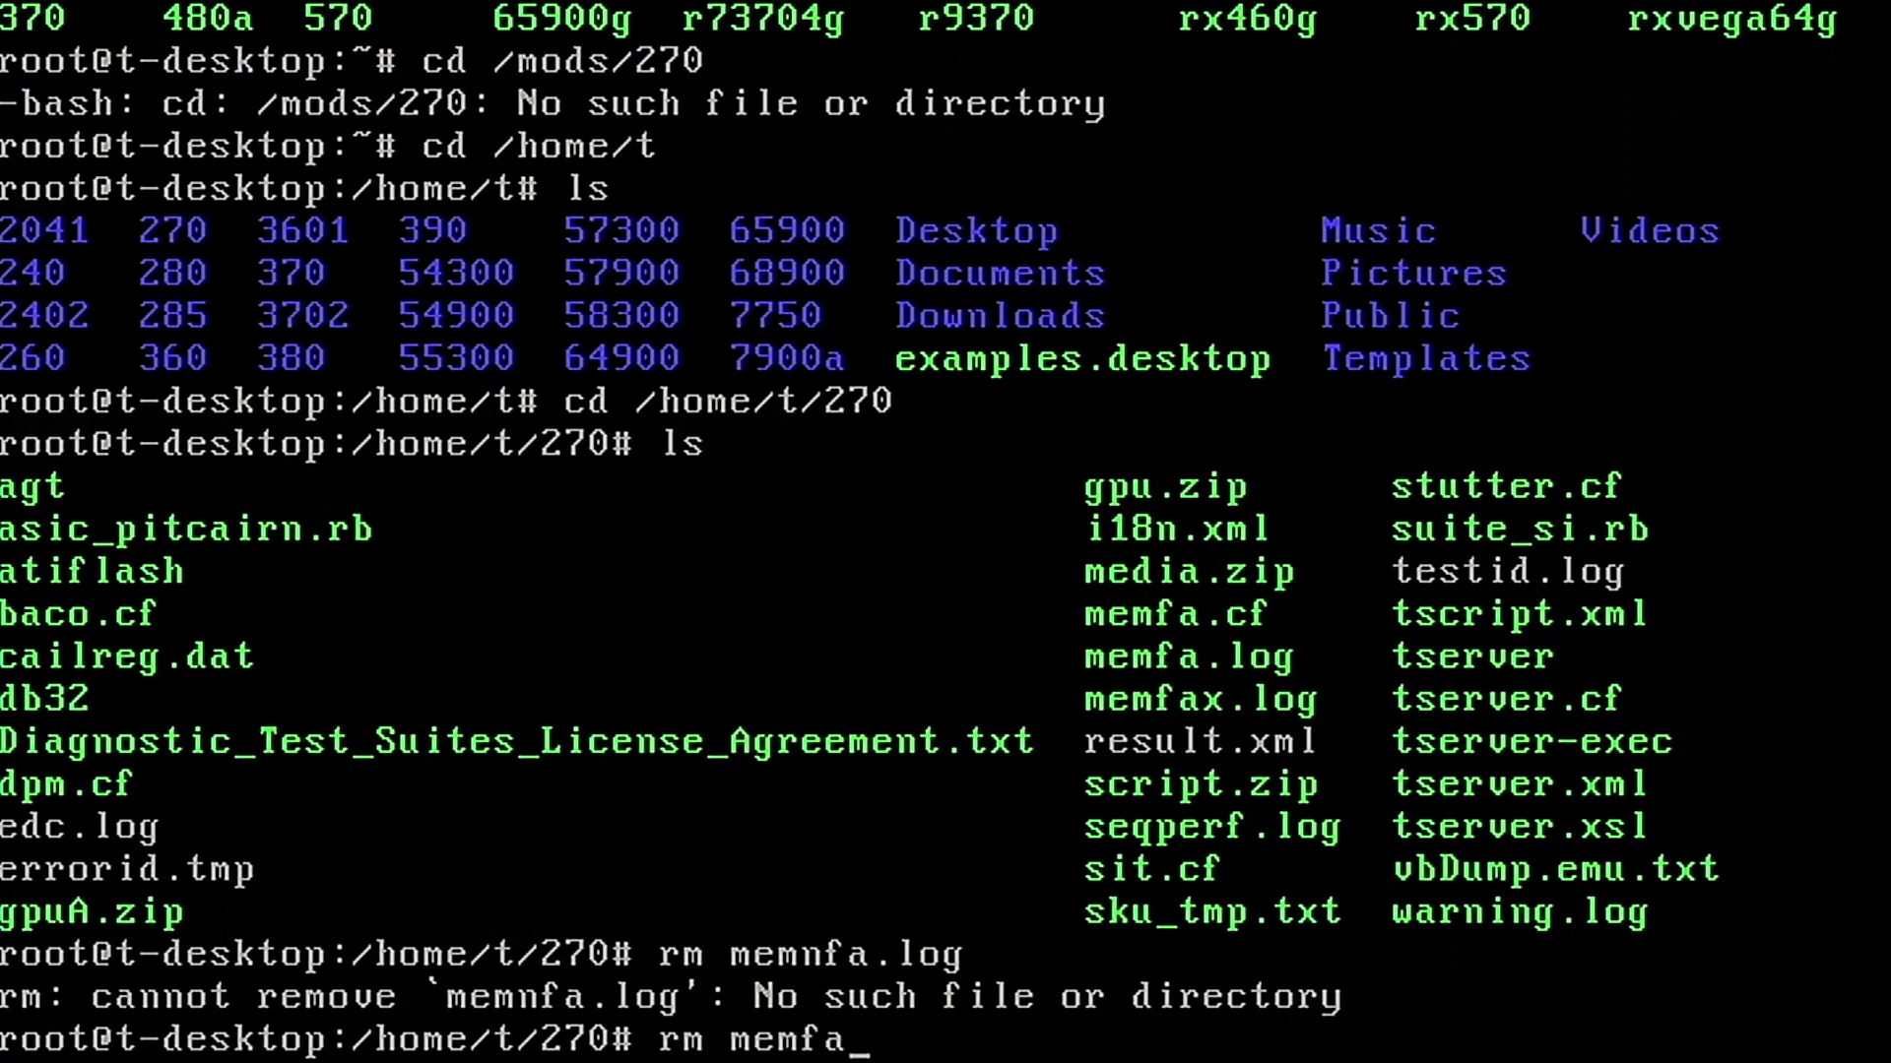
type(".log")
key("Return")
type("ls")
key("Return")
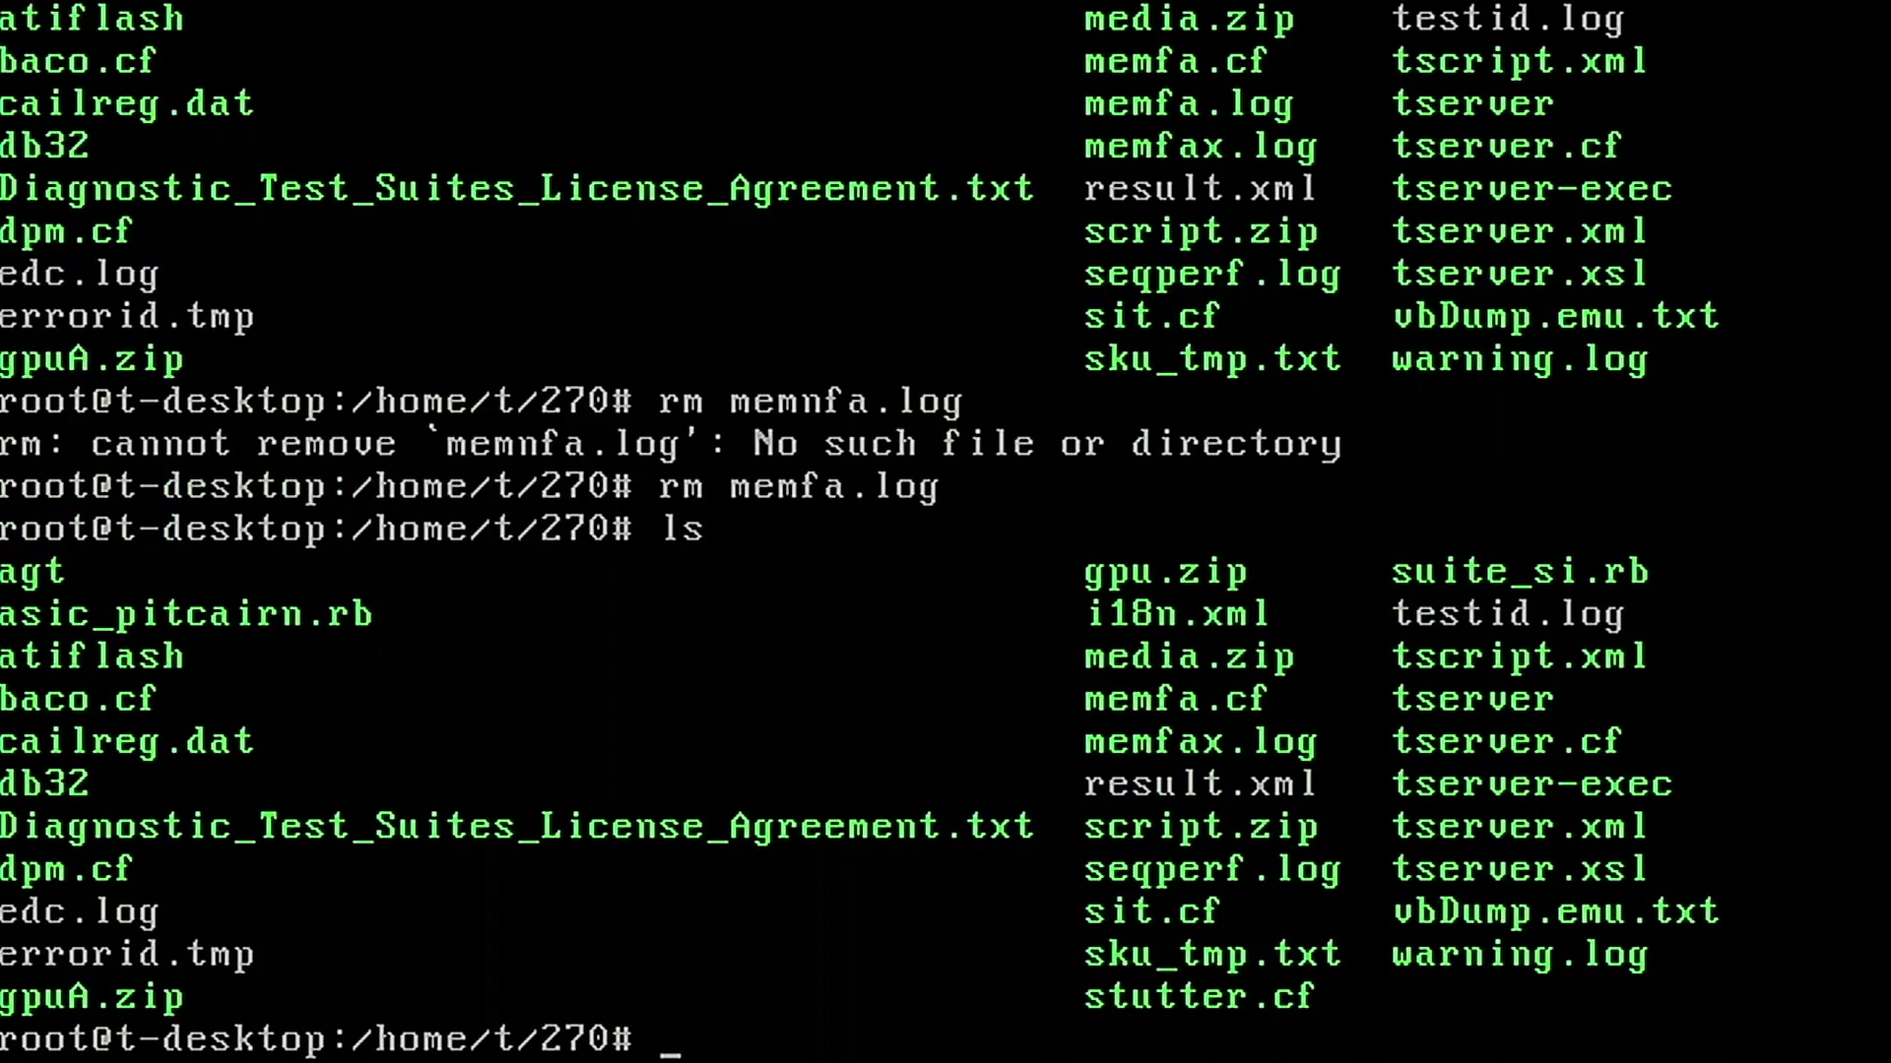
type(".tserver")
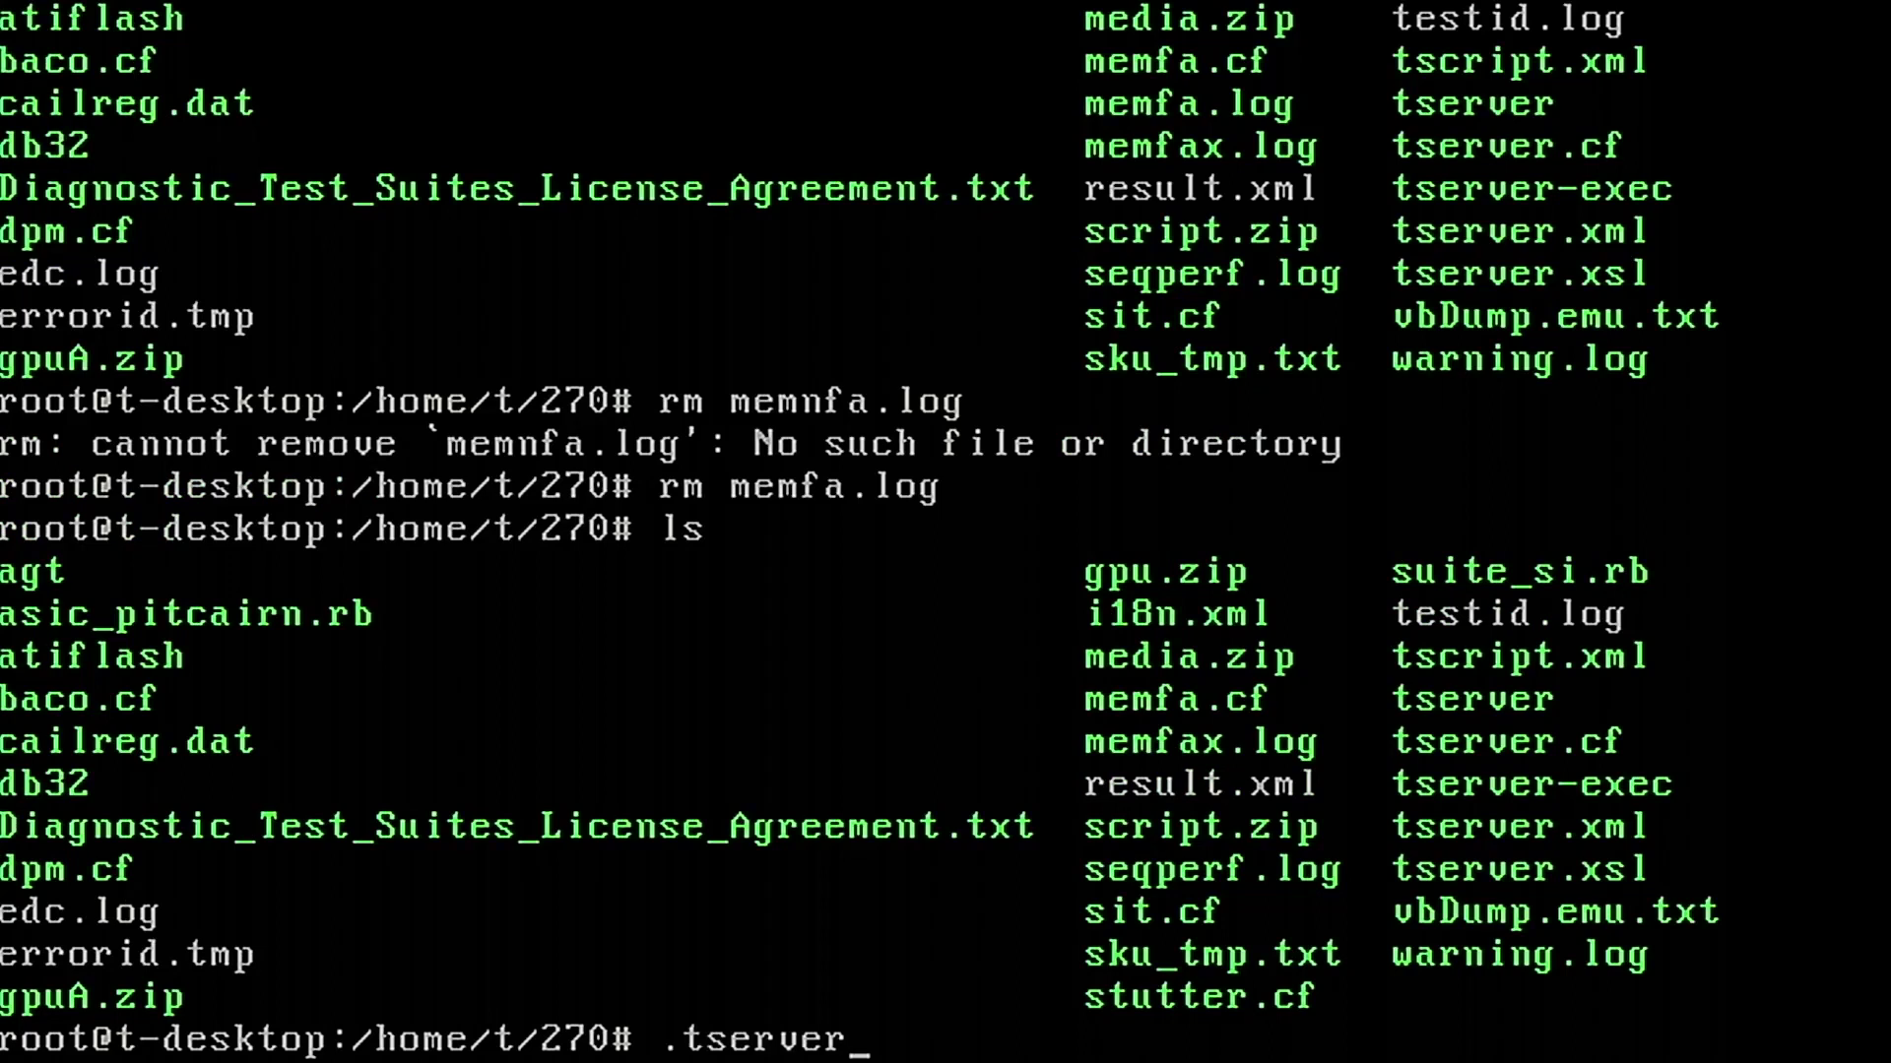
Run ./tserver -boardtest=memfa, which fails on channel 3, then open memfa.log in pico
key("BackSpace")
key("BackSpace")
key("BackSpace")
key("BackSpace")
key("BackSpace")
key("BackSpace")
key("BackSpace")
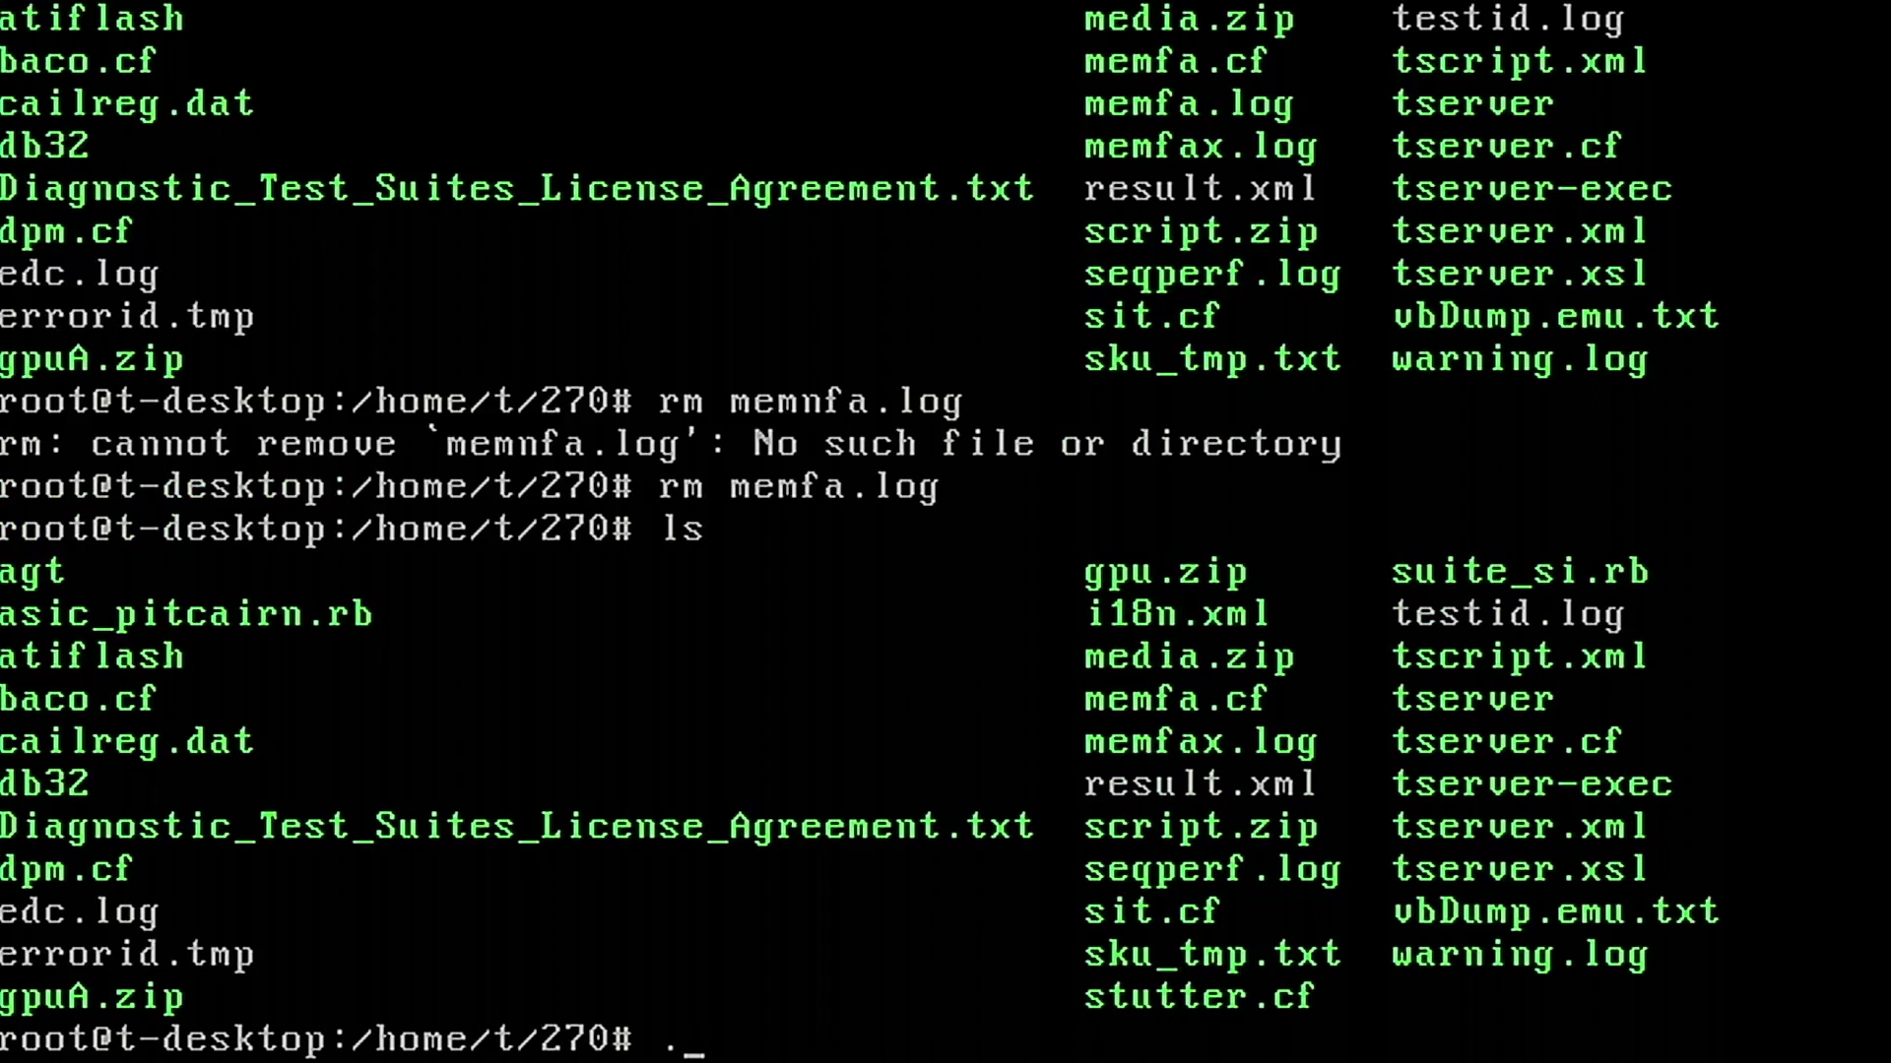
type("/tserver")
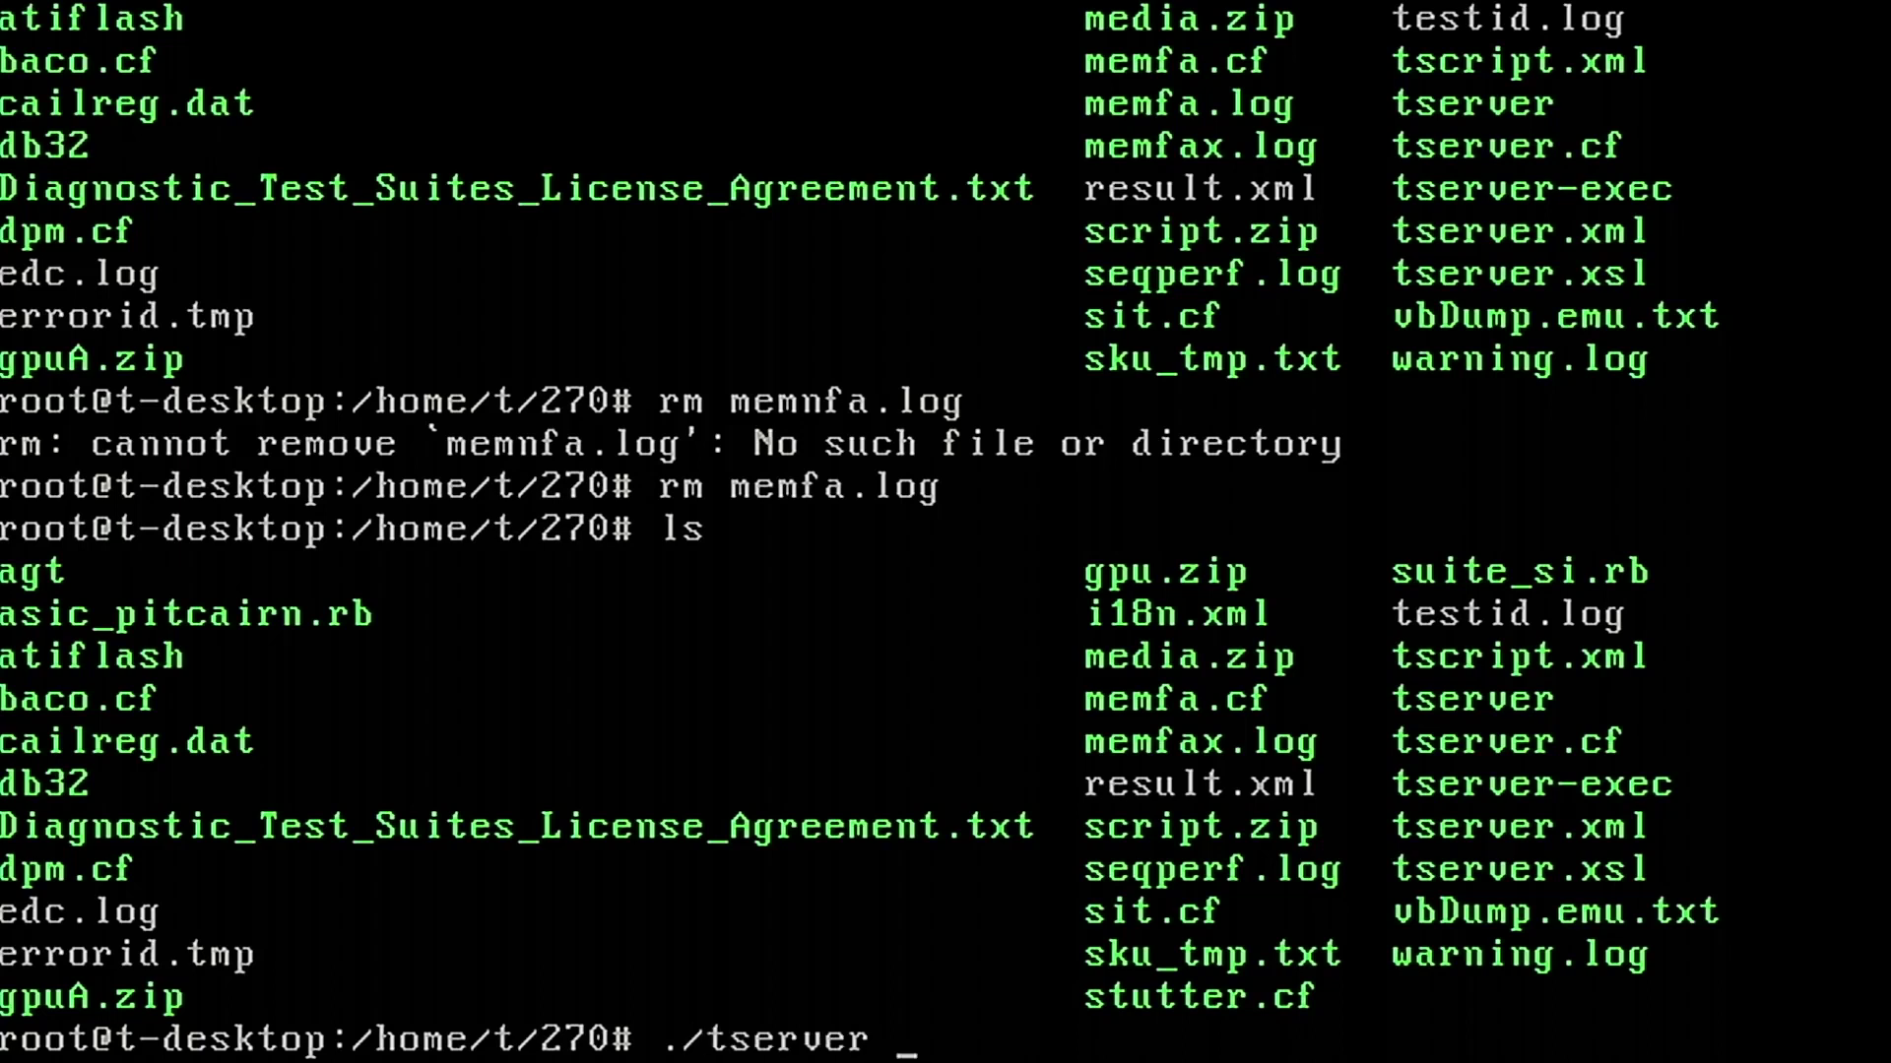
type(" -boardtest")
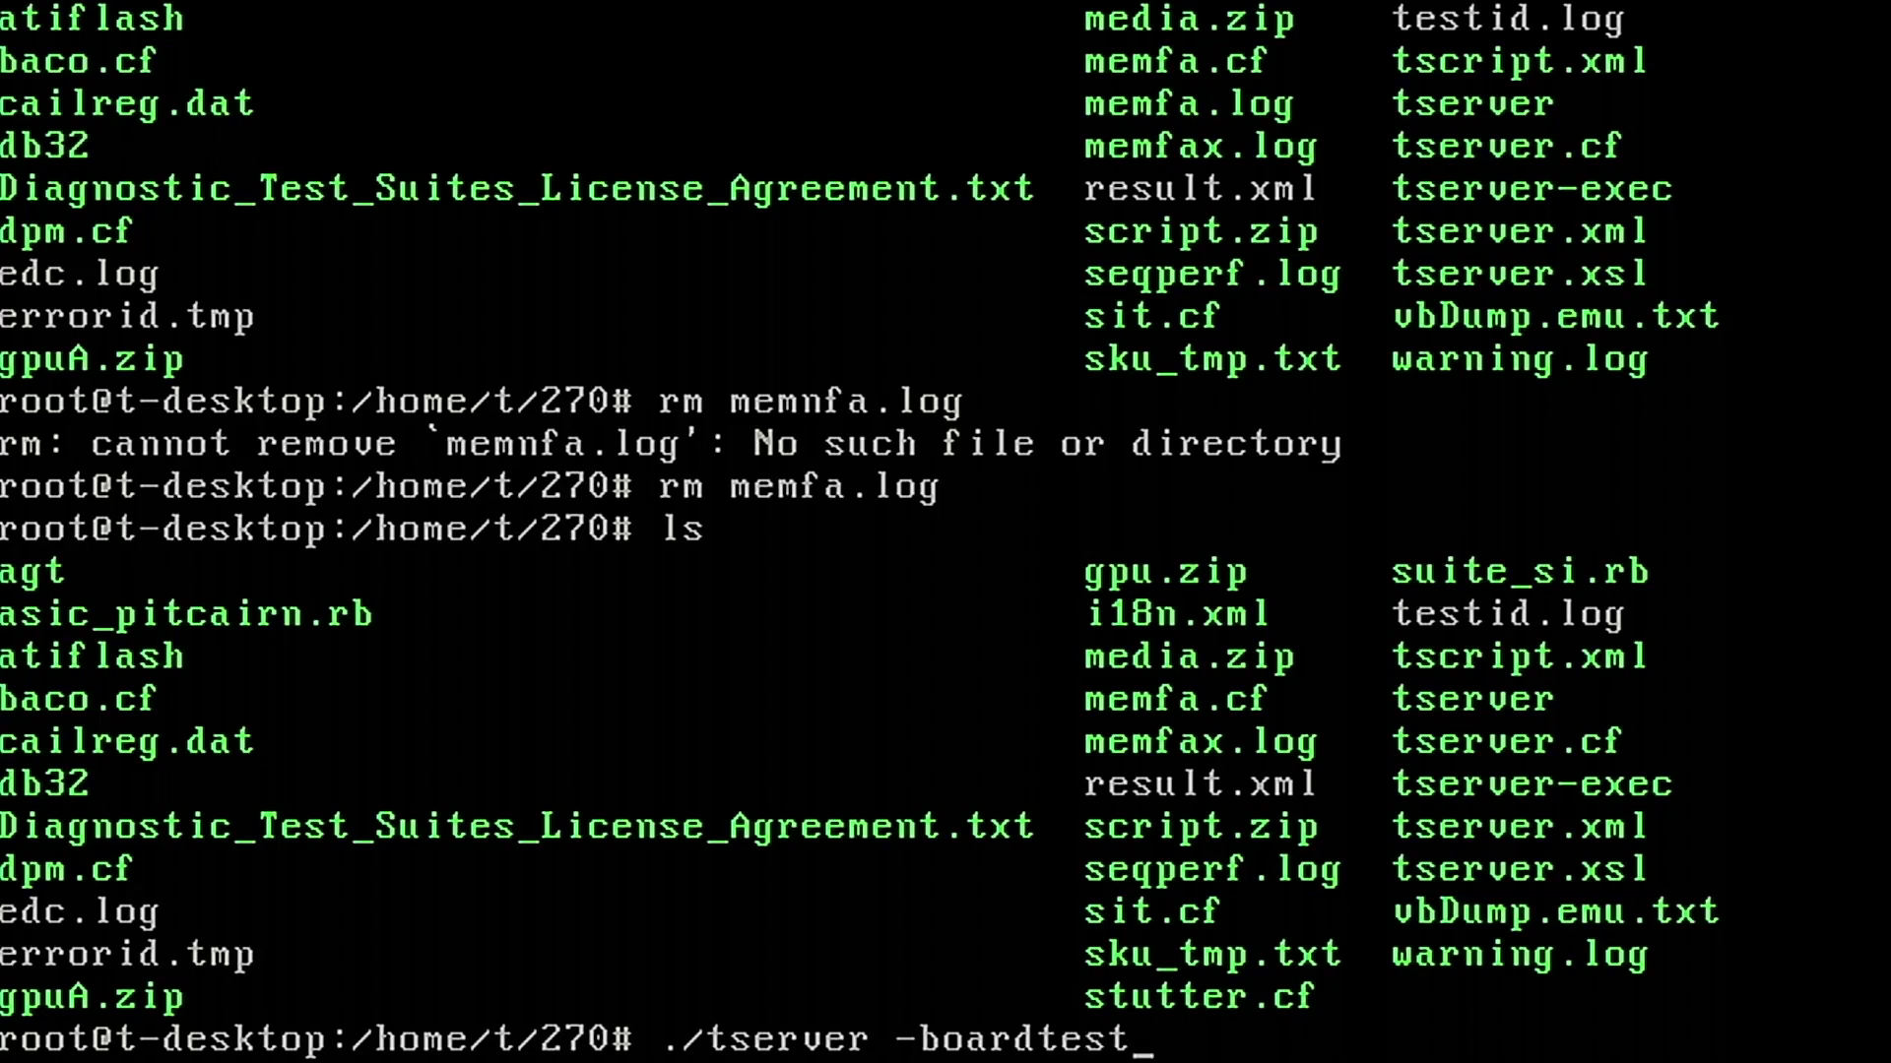
type("=memfa")
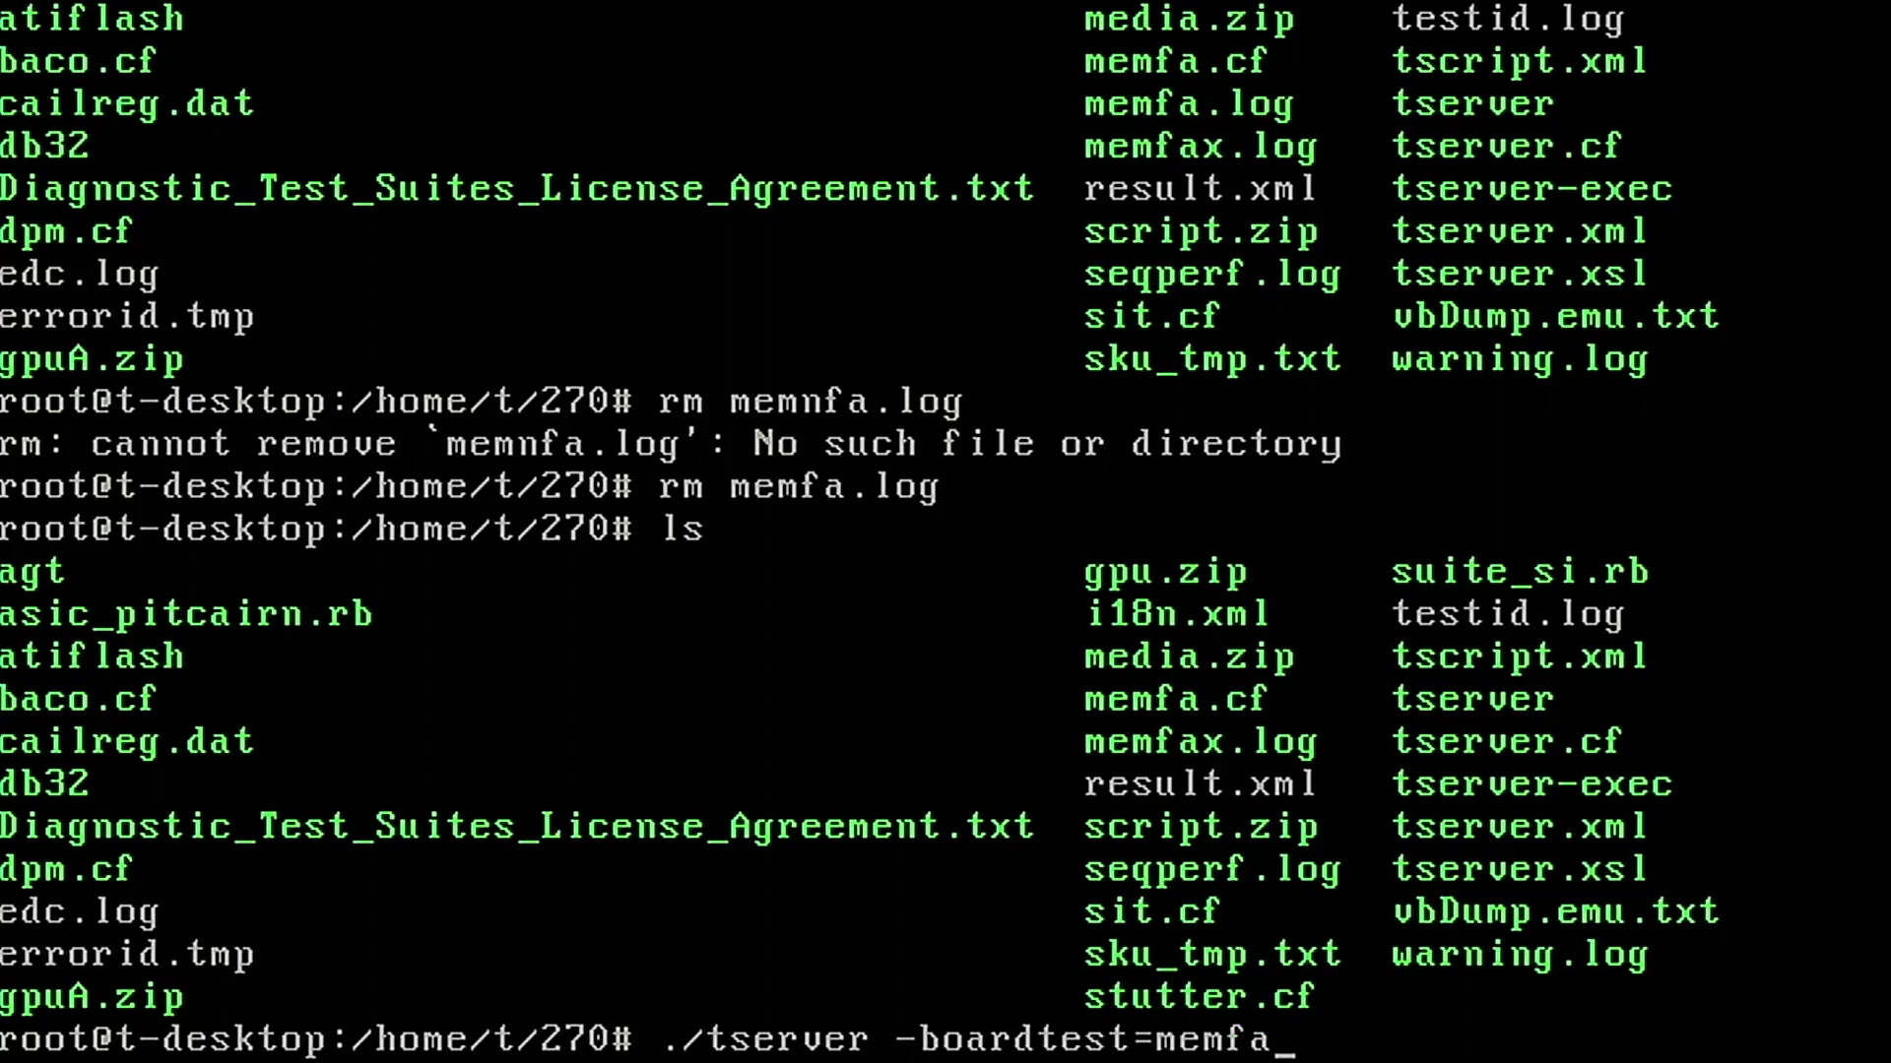
key("Return")
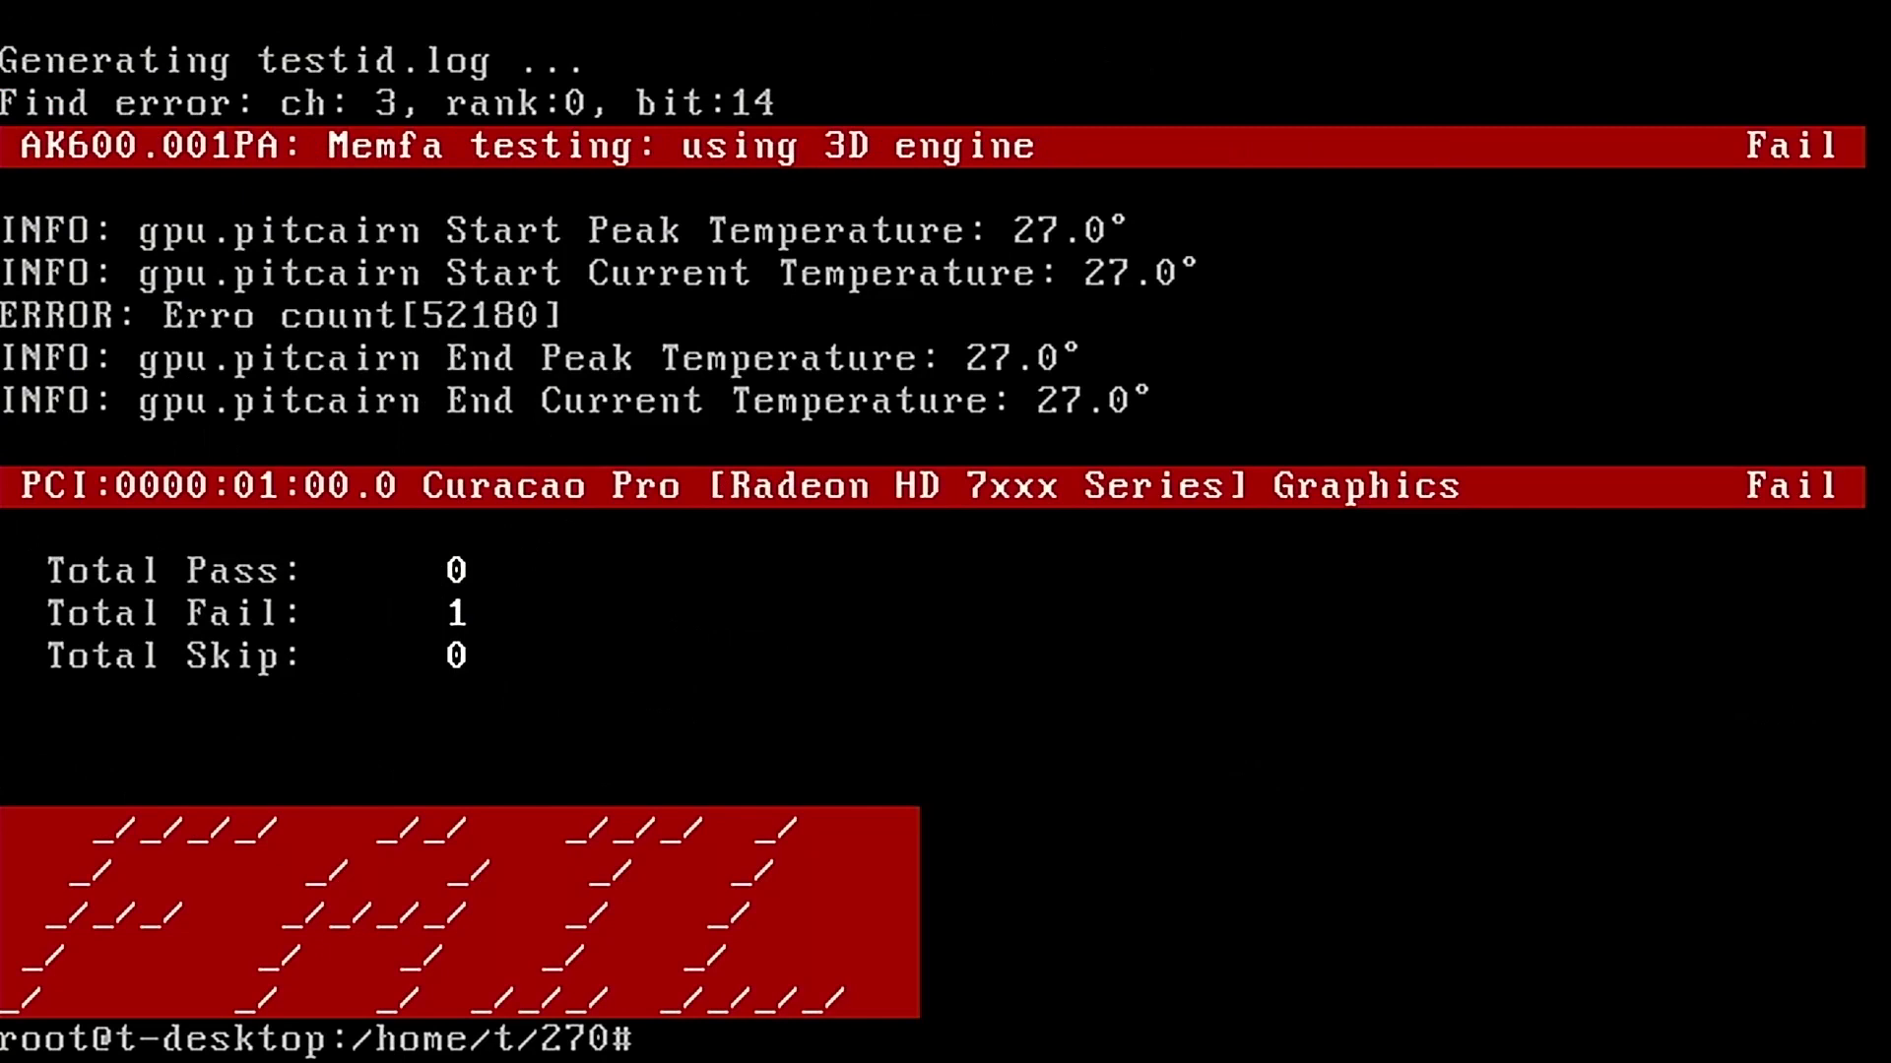
type("pico memfa")
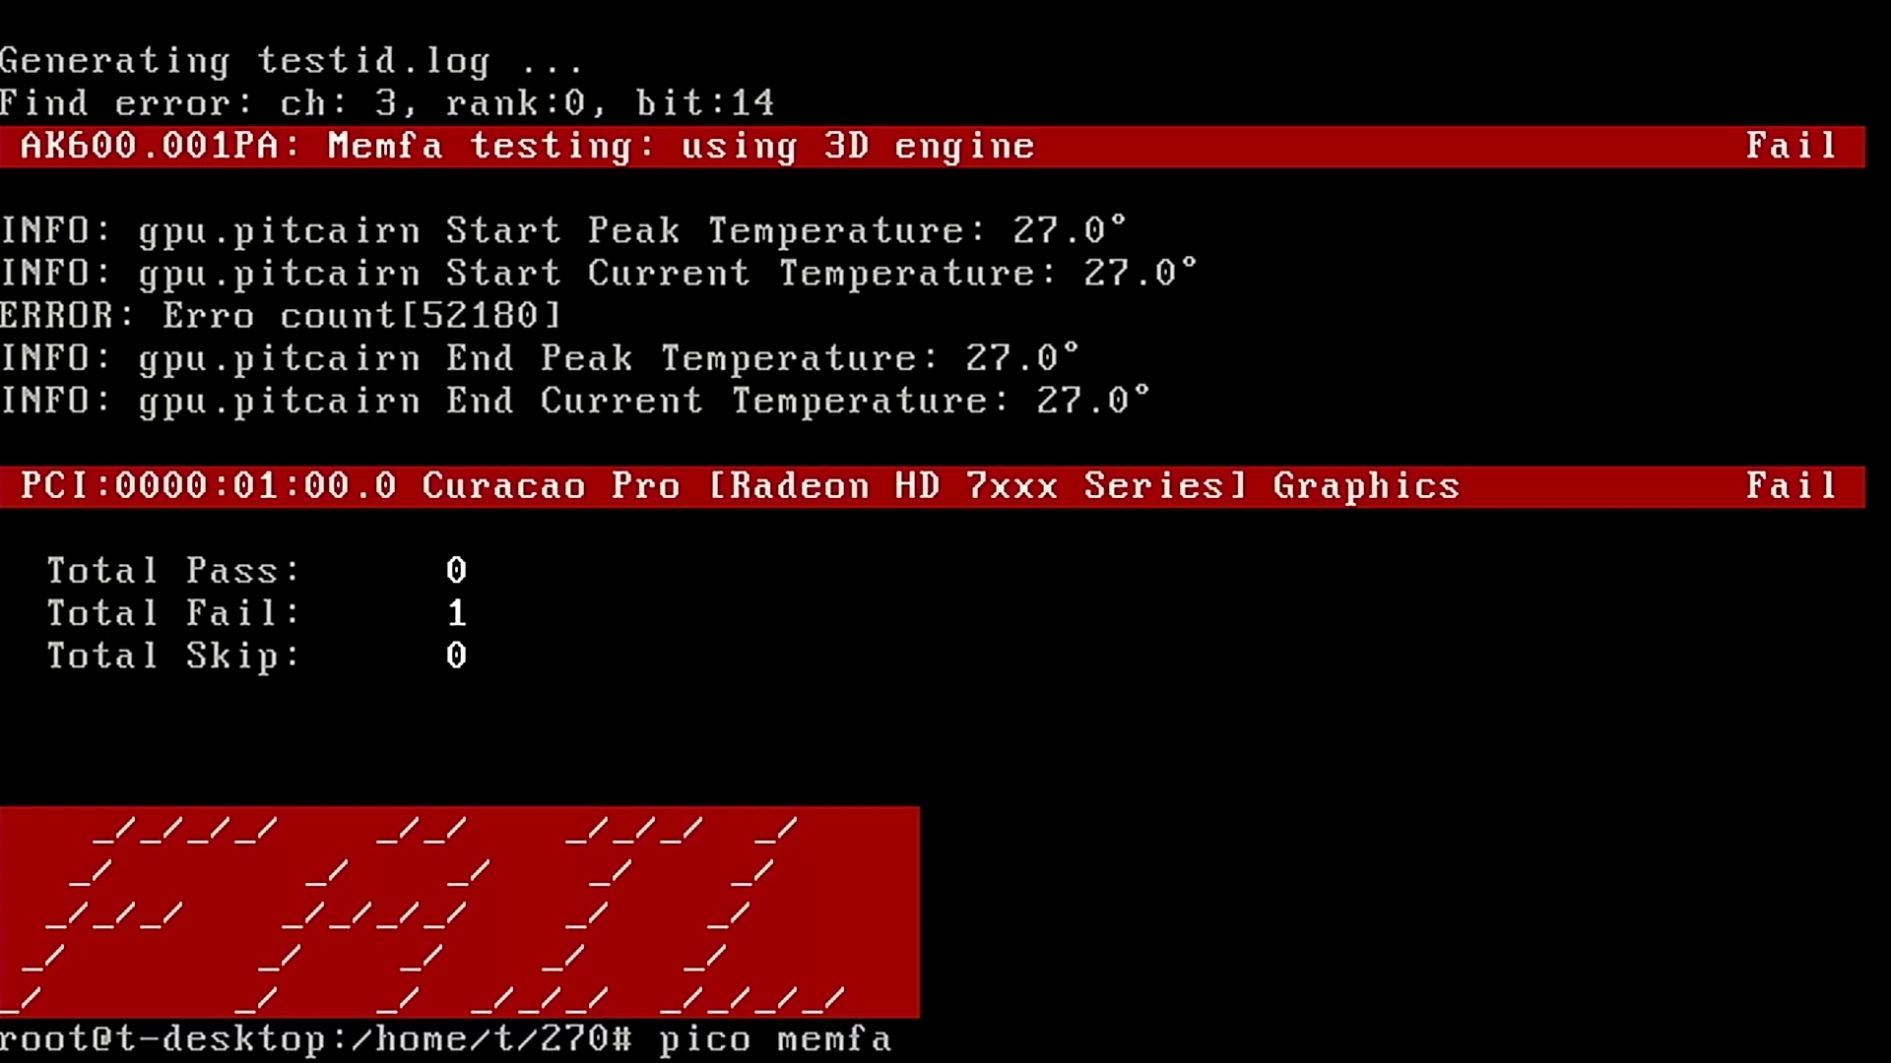
type(".log")
Review the channel results in memfa.log, then close Computer Management after confirming the R9 200 Series
key("Return")
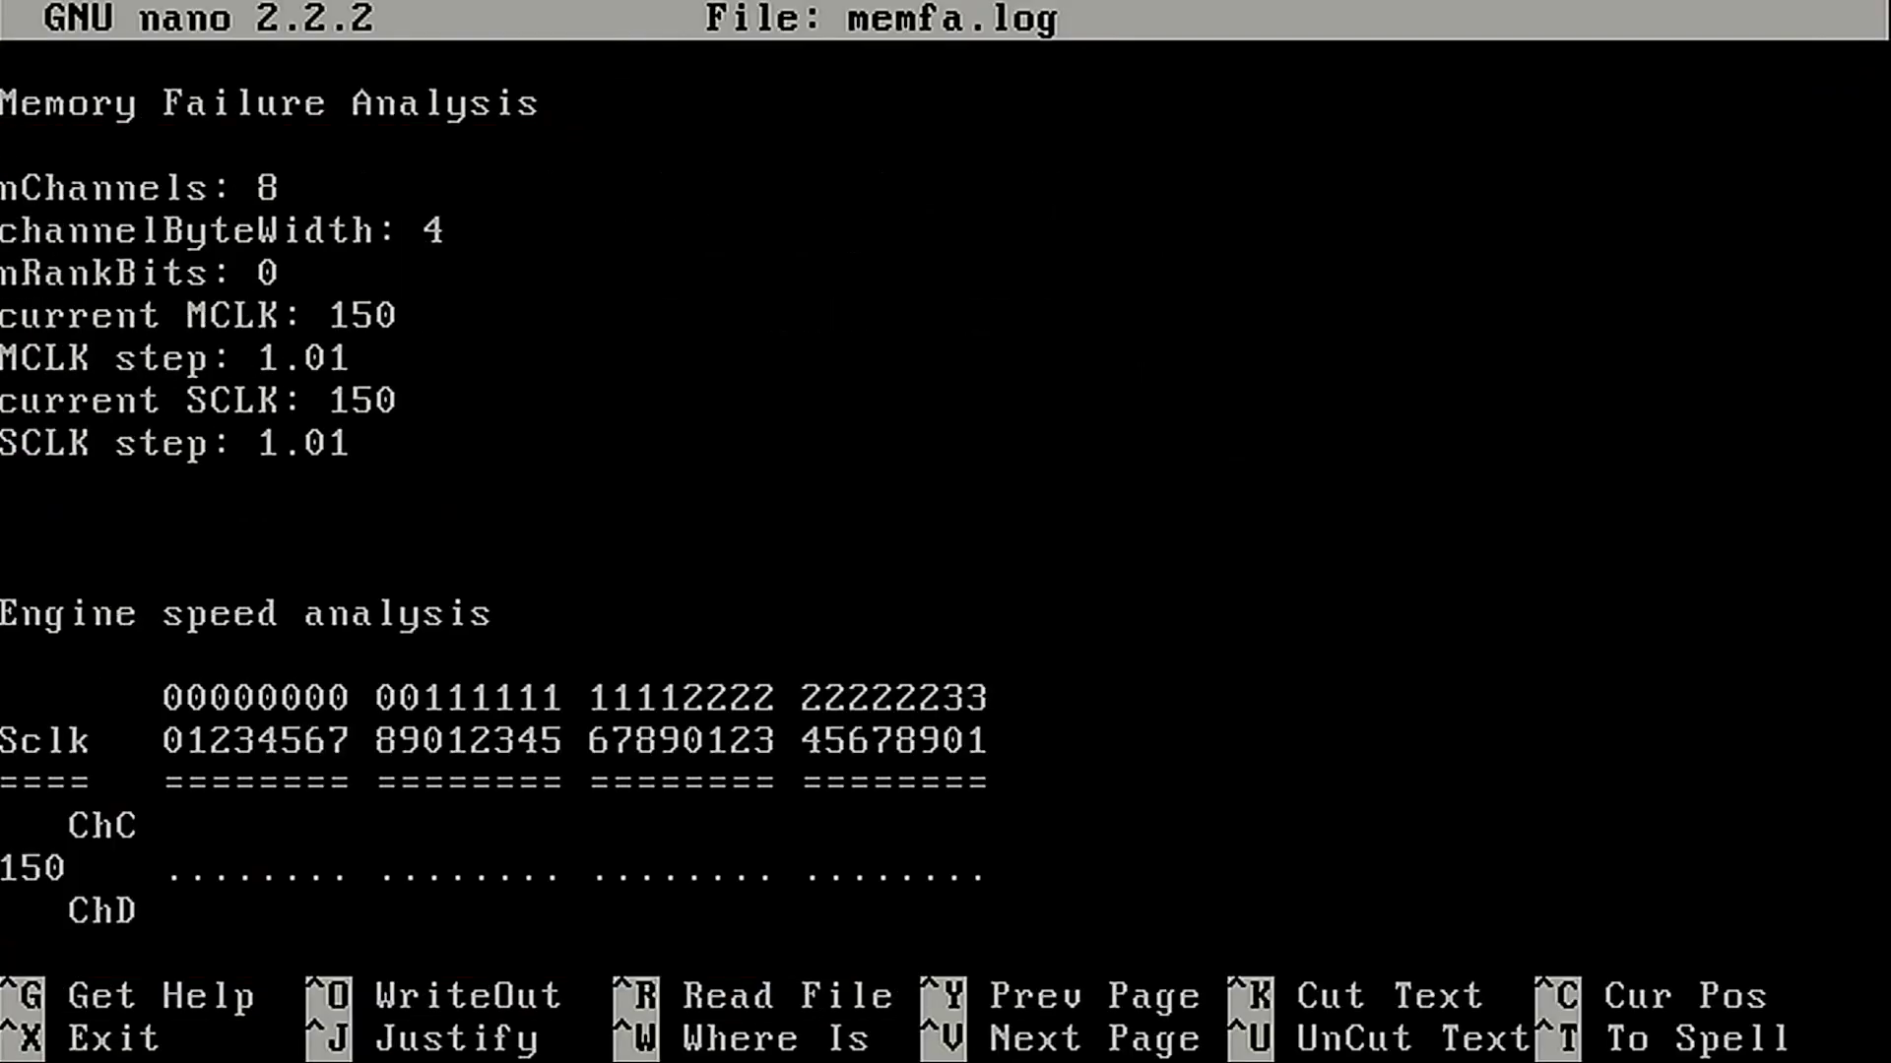
key("Down")
key("Down")
key("Down")
key("Down")
key("Down")
key("Down")
key("Down")
key("Down")
key("Down")
key("Down")
key("Down")
key("Down")
key("Down")
key("Down")
key("Down")
key("Down")
key("Down")
key("Down")
key("Down")
key("Down")
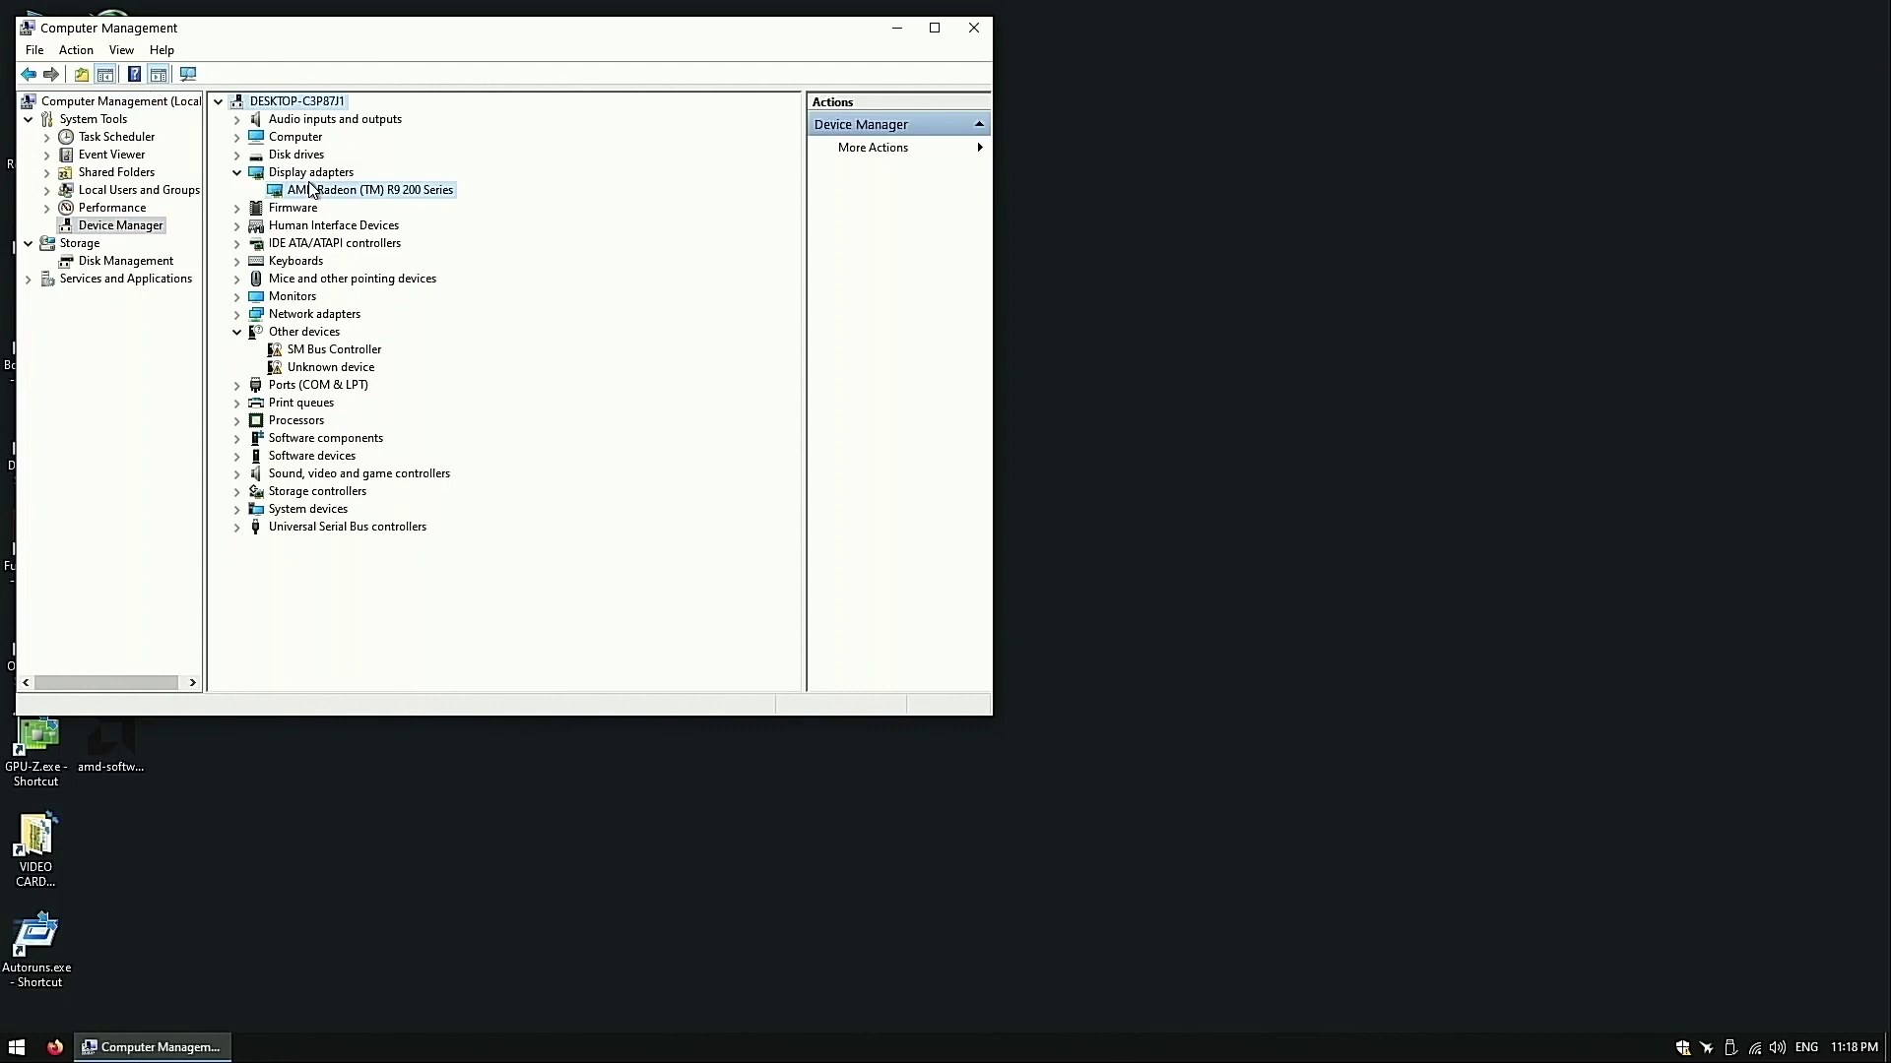
left_click(974, 27)
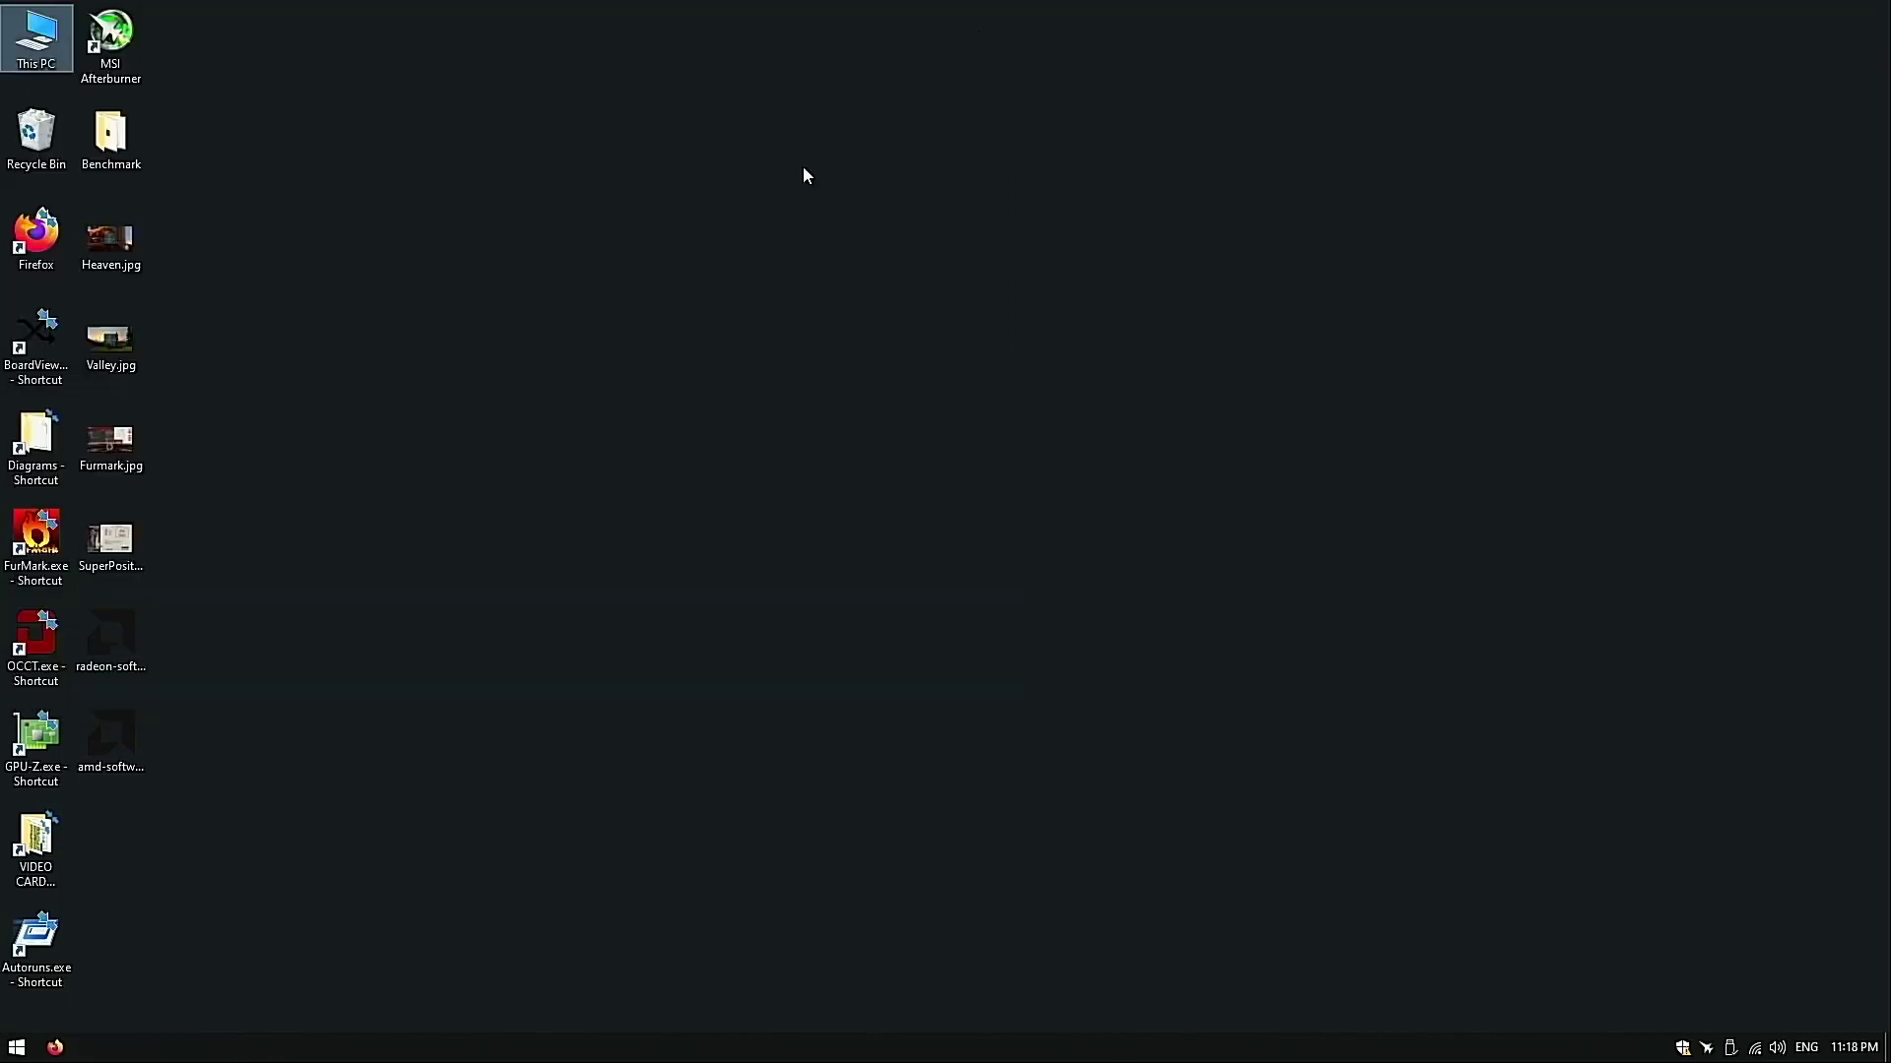
left_click(53, 733)
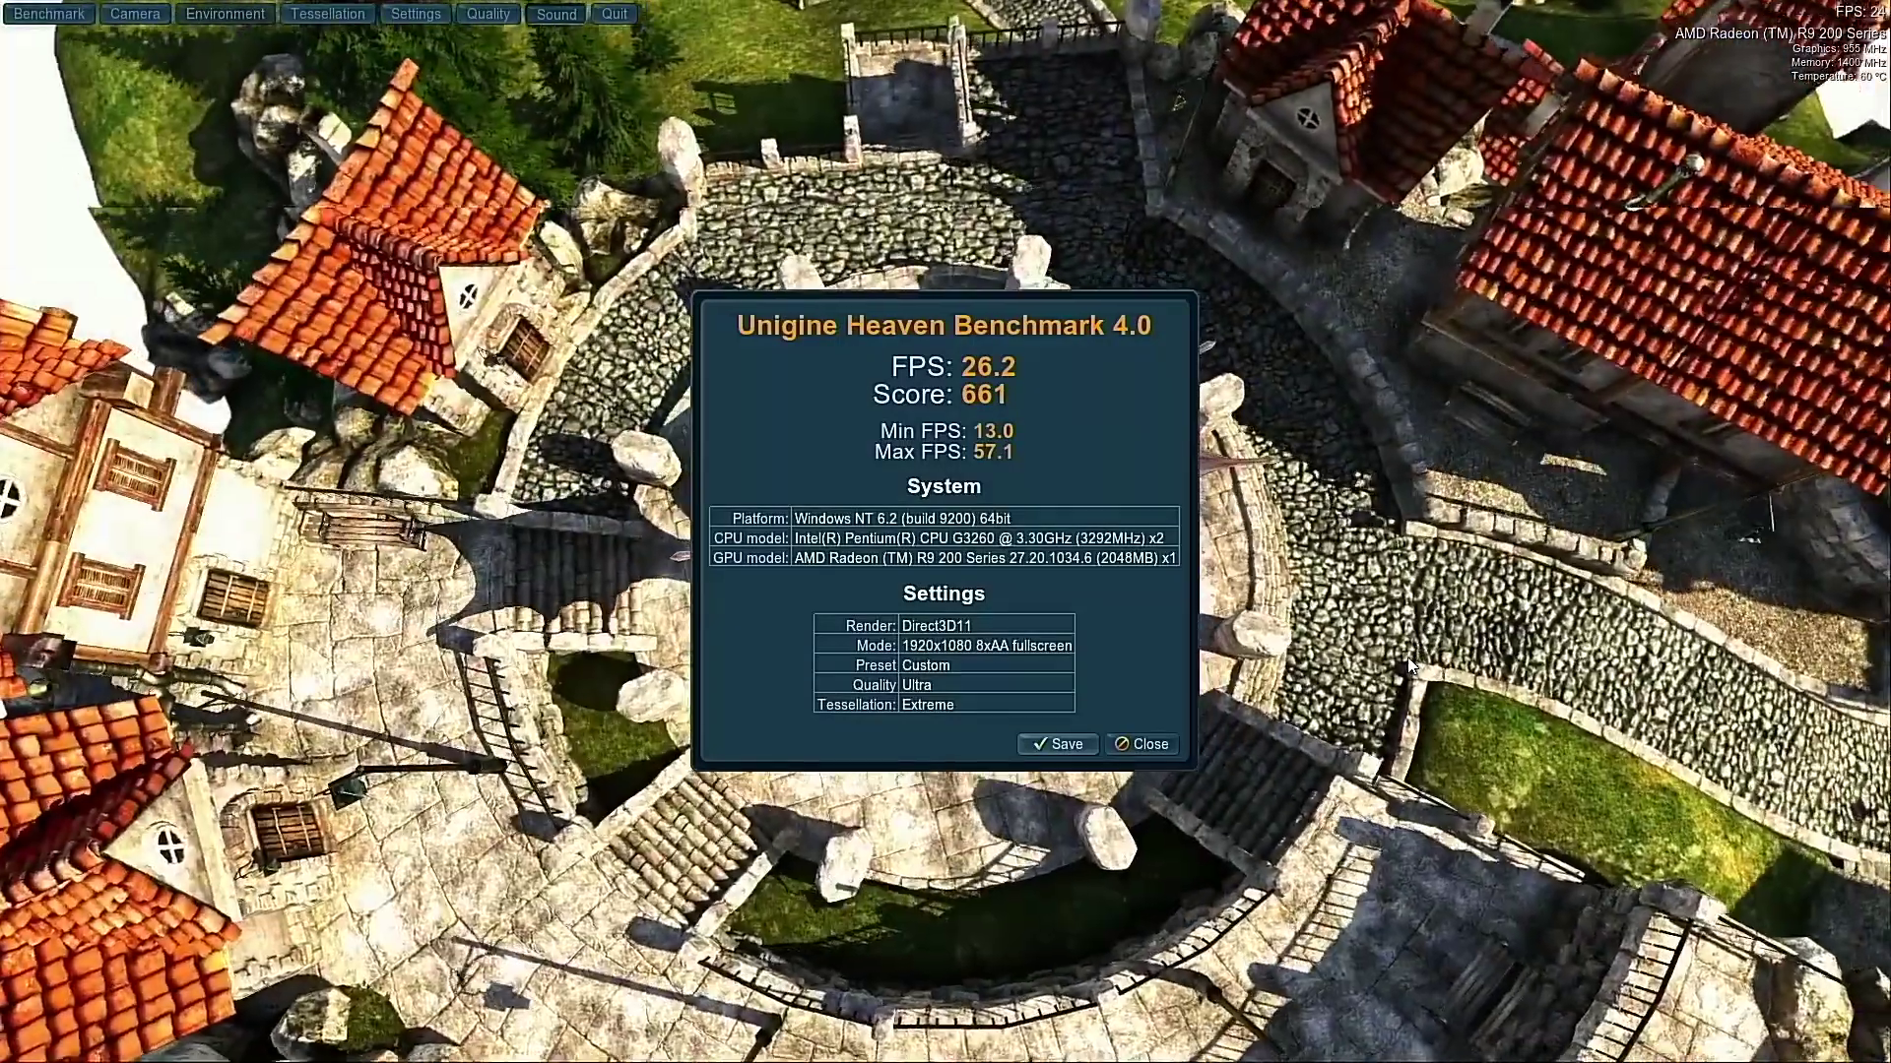